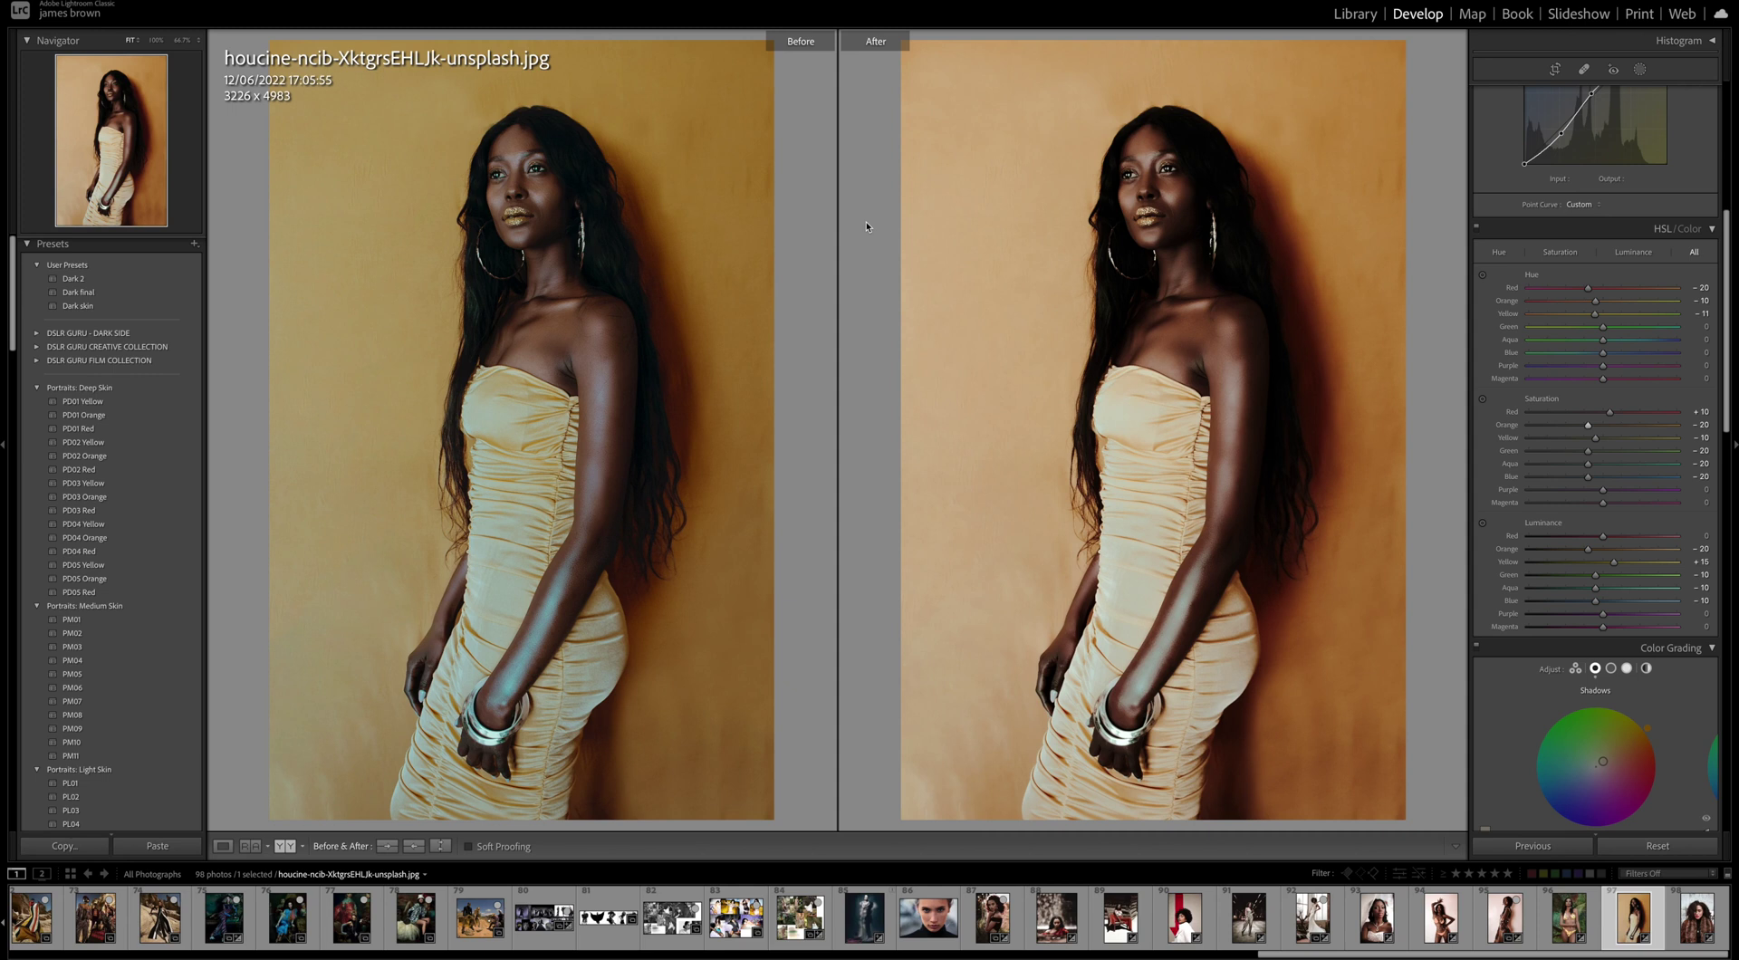
Step: Leave the before/after comparison and reset all develop adjustments on the portrait
scroll(1614, 303, up, 8)
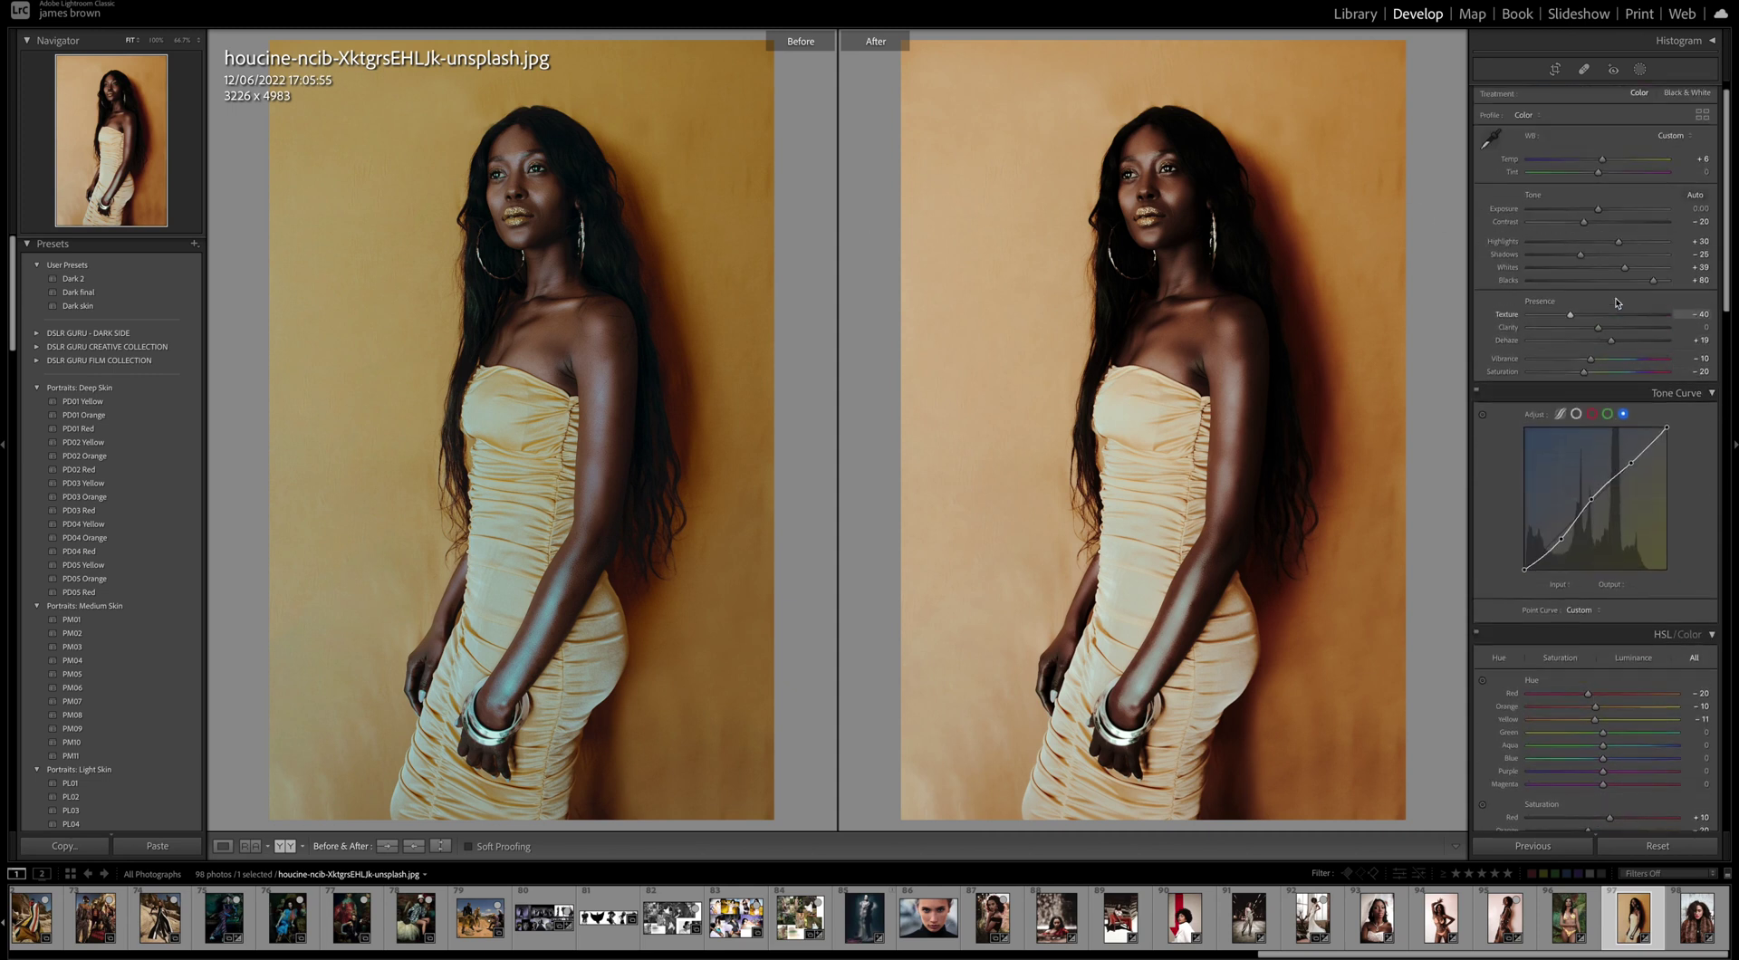
key(y)
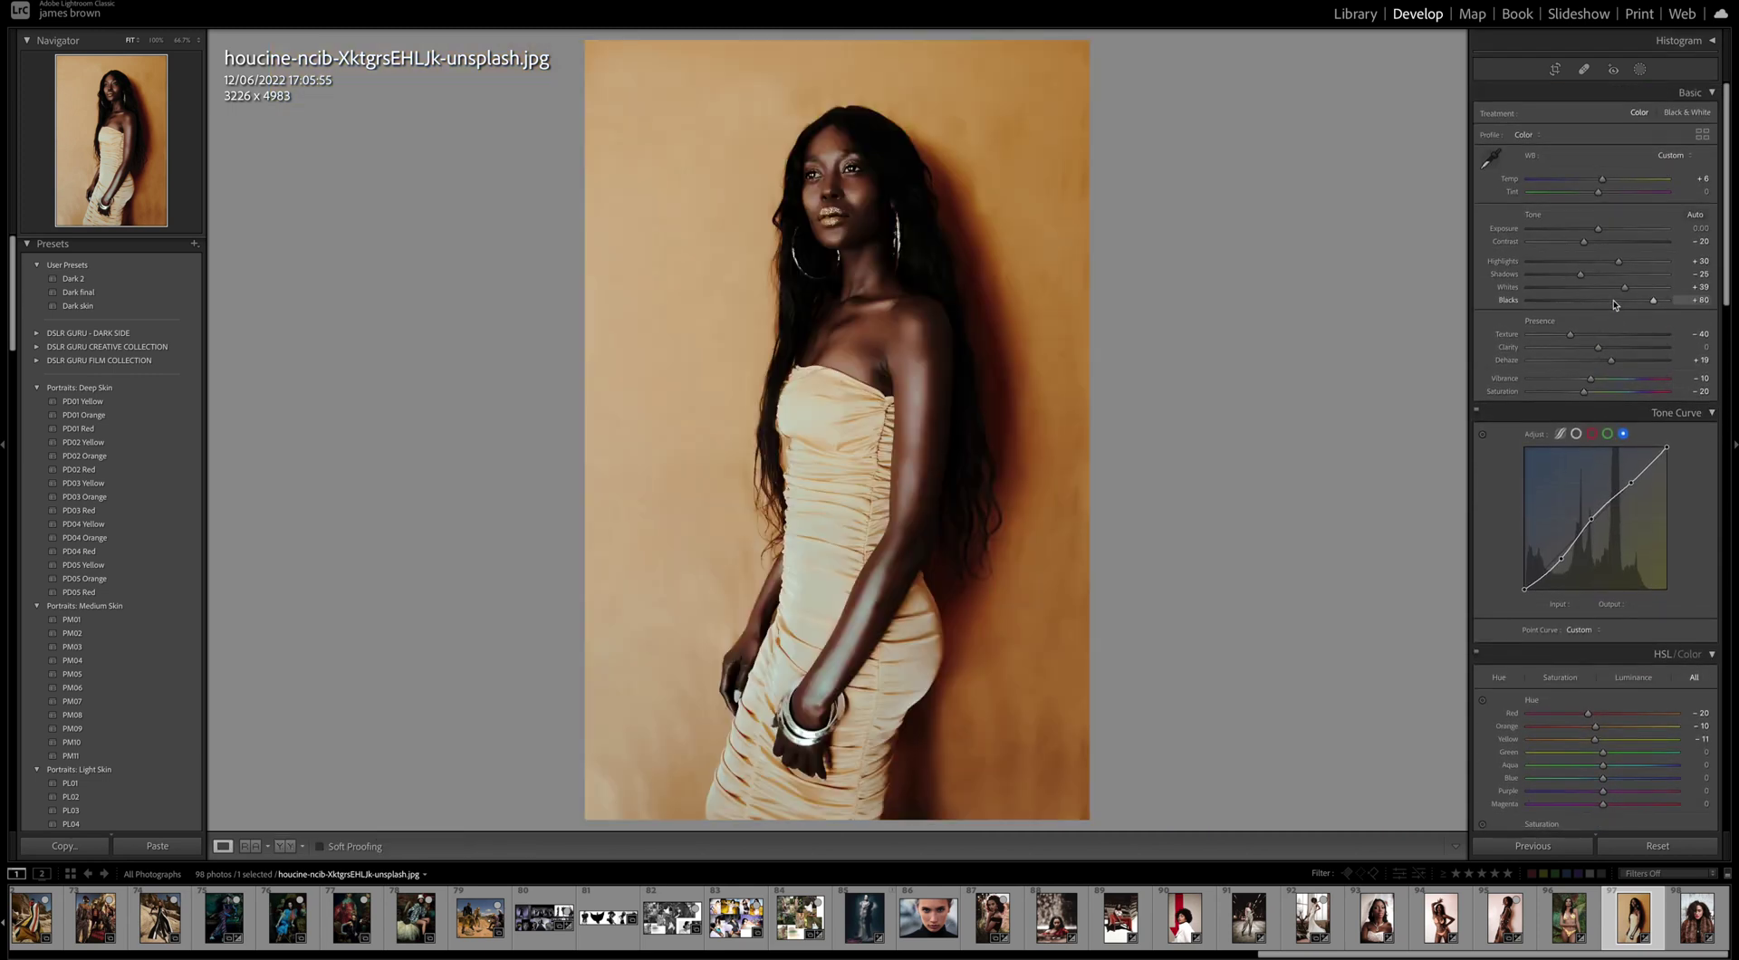
click(1659, 846)
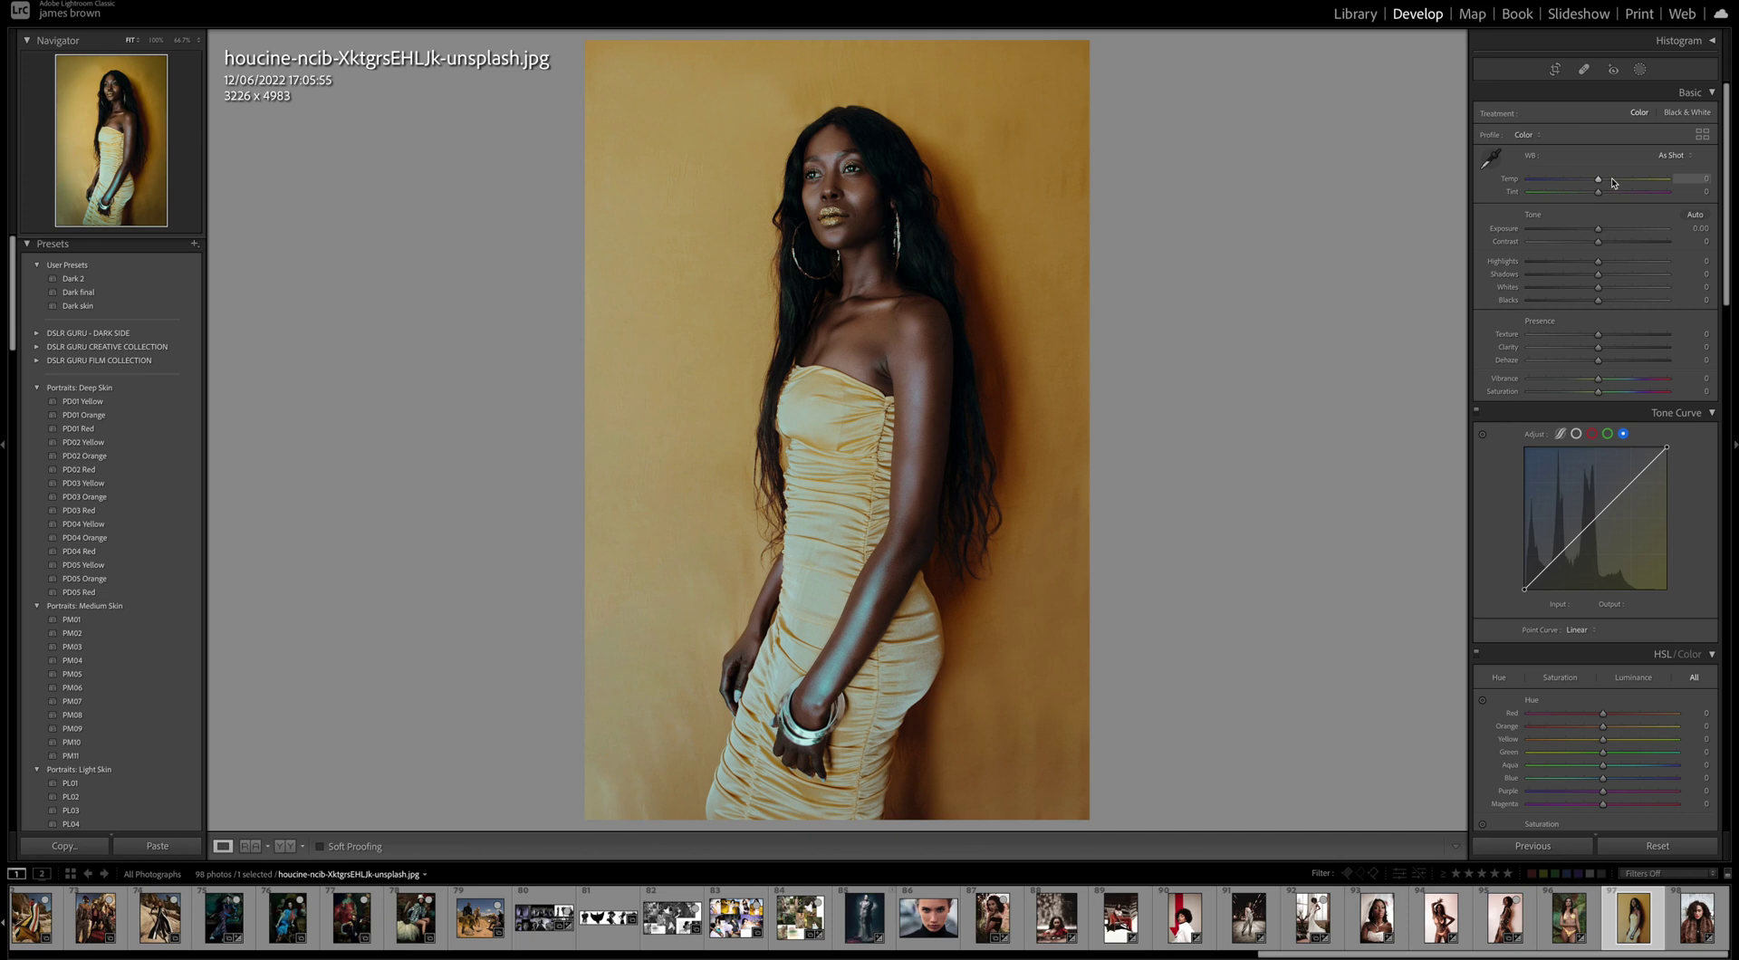
Step: Set Temp to +6, Contrast to -20, Highlights to +30, Shadows to -25, Whites to +39 and Blacks to +80, then compare before and after
drag(1598, 182, 1602, 182)
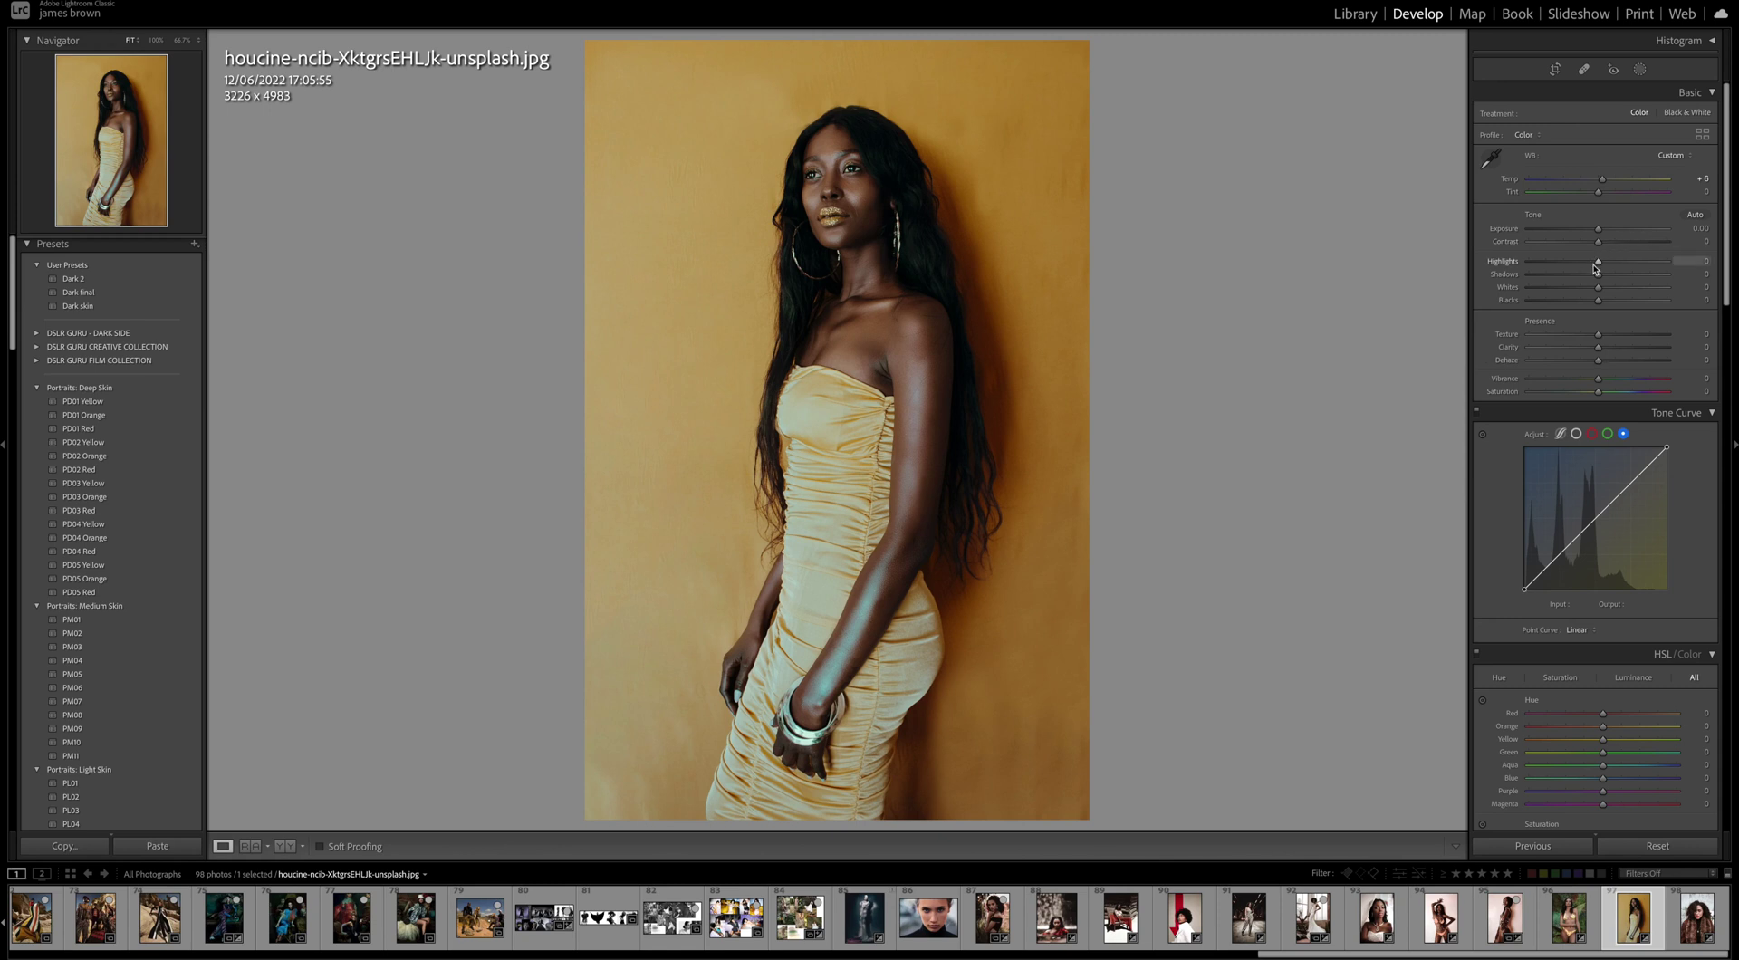
drag(1600, 247, 1585, 247)
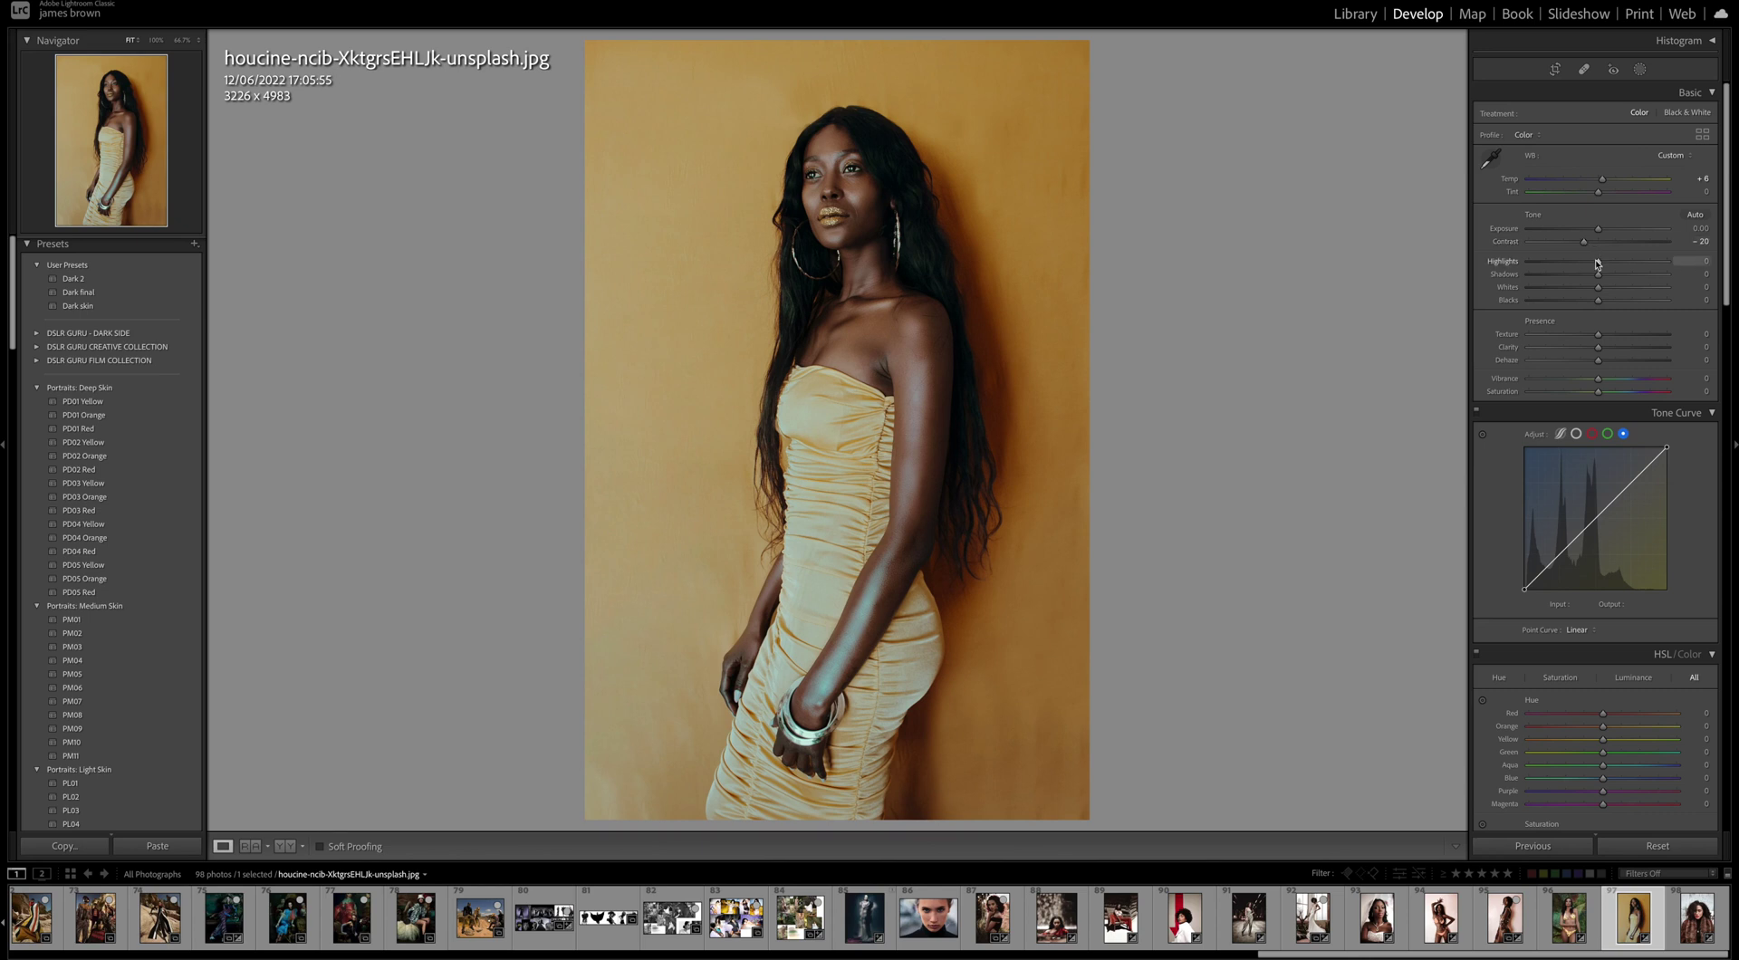
drag(1600, 266, 1620, 264)
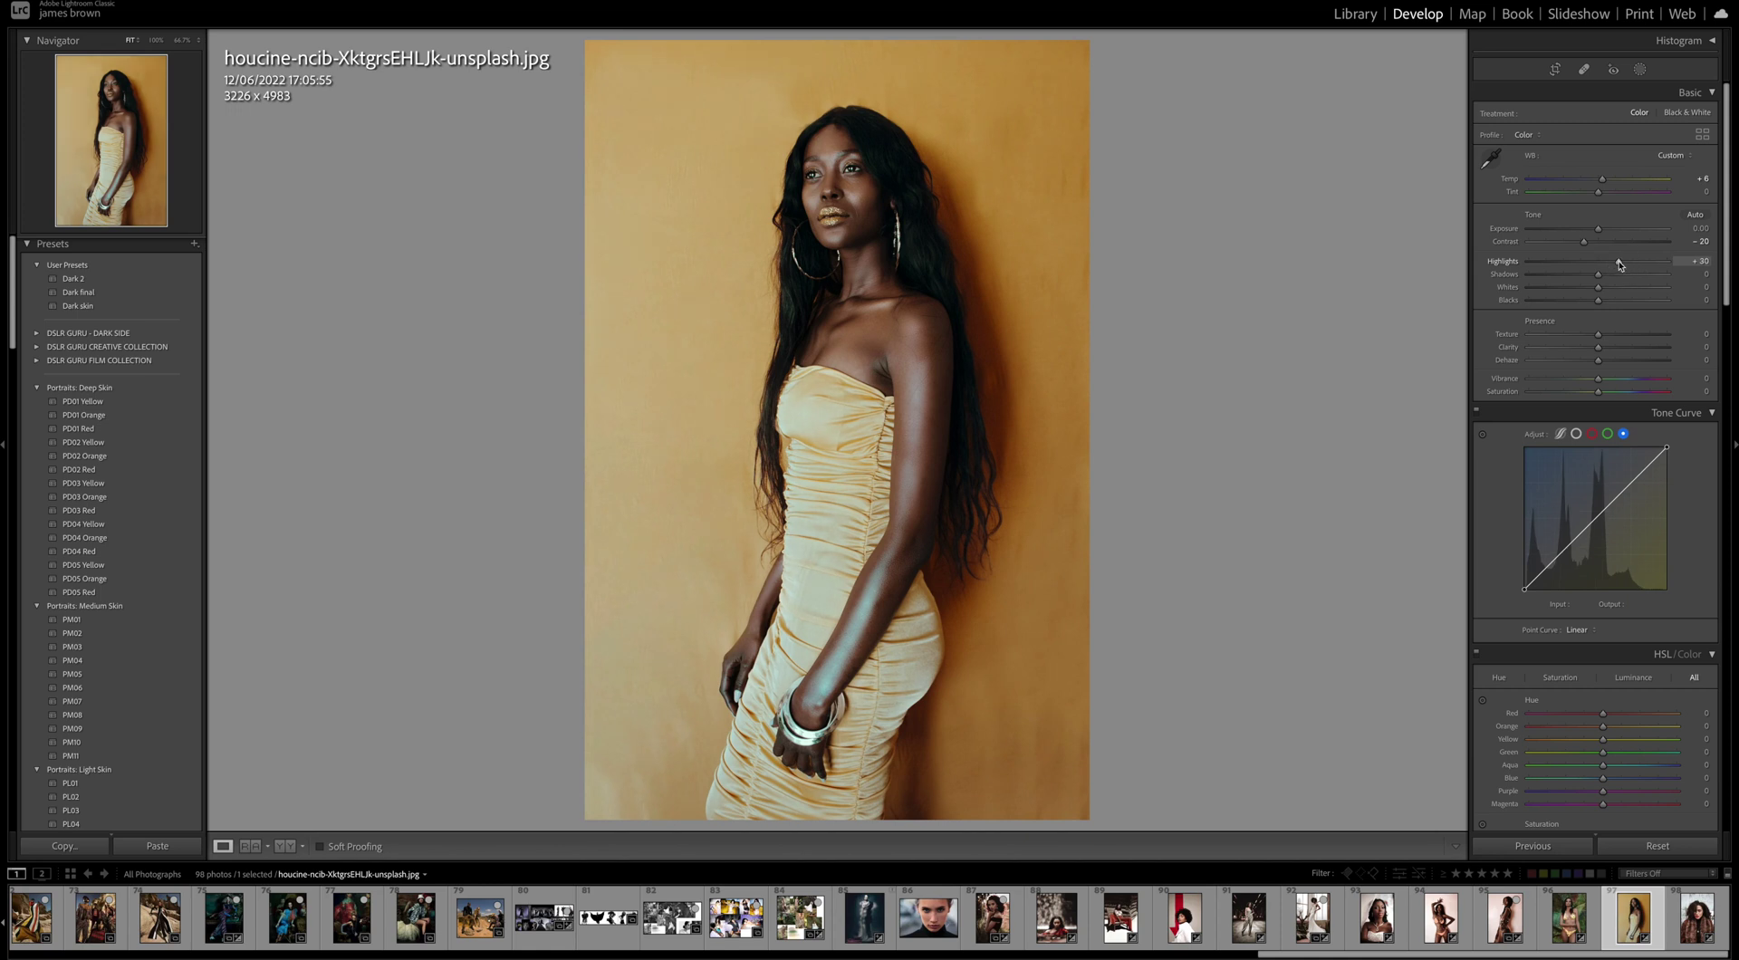
mouse_move(1599, 277)
mouse_down()
mouse_move(1580, 276)
mouse_move(1624, 290)
mouse_up()
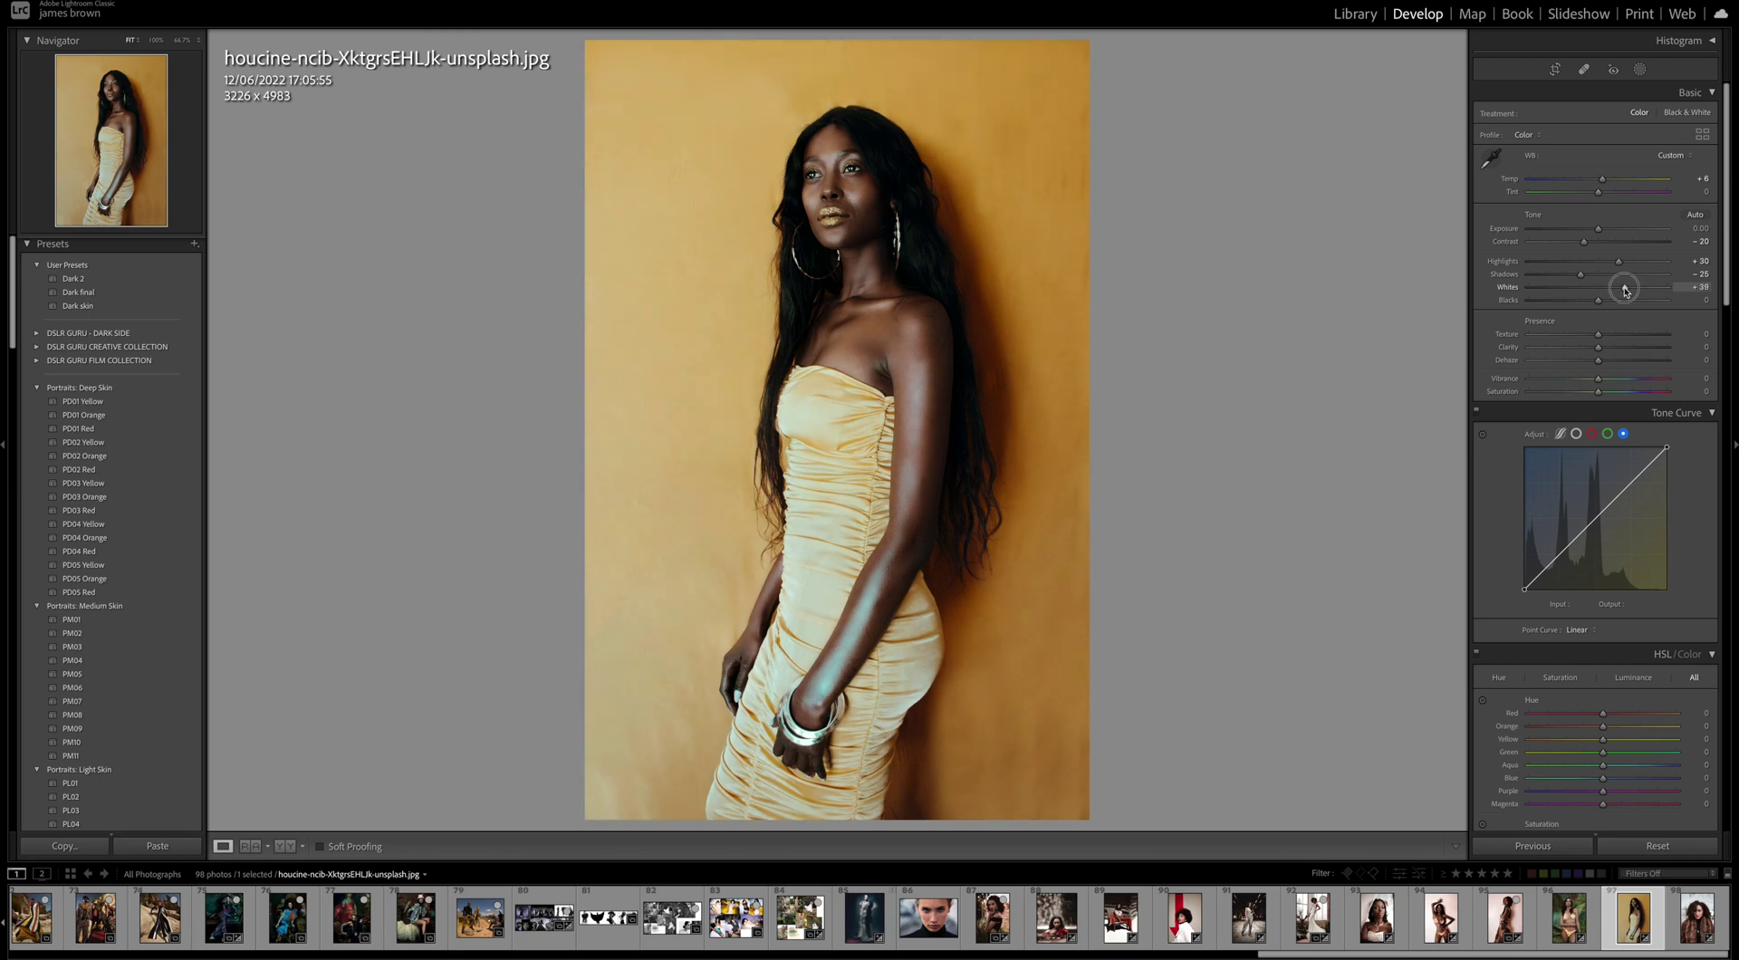
drag(1625, 289, 1658, 304)
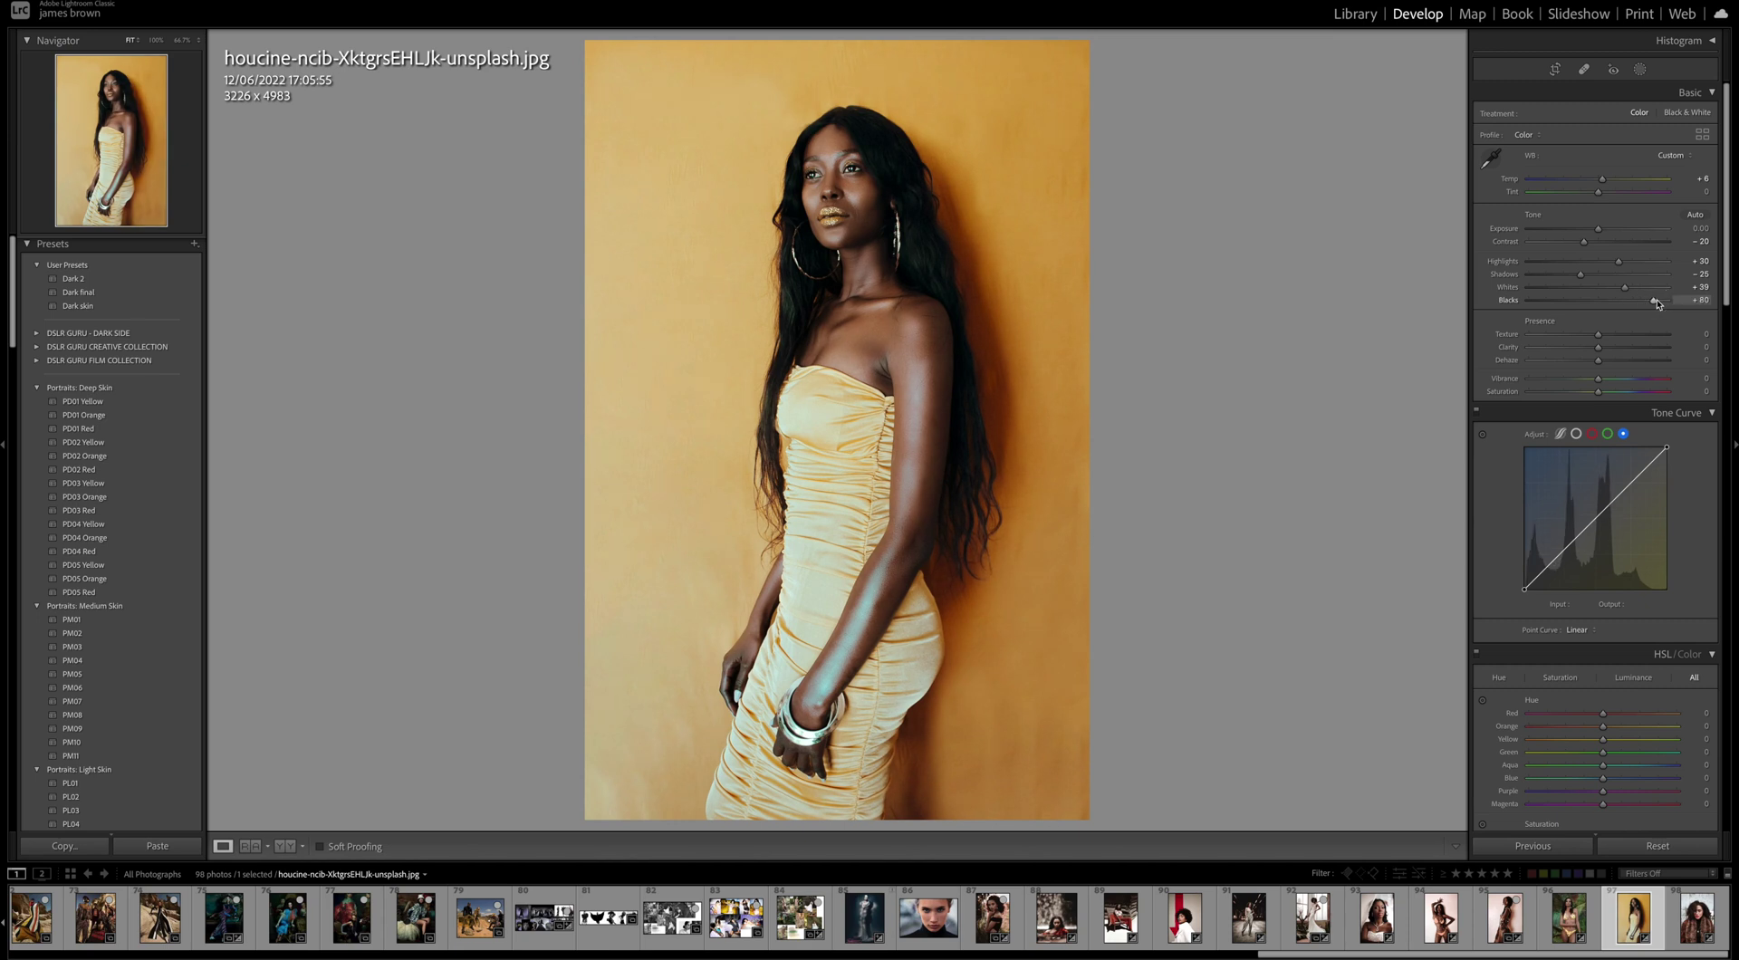
key(y)
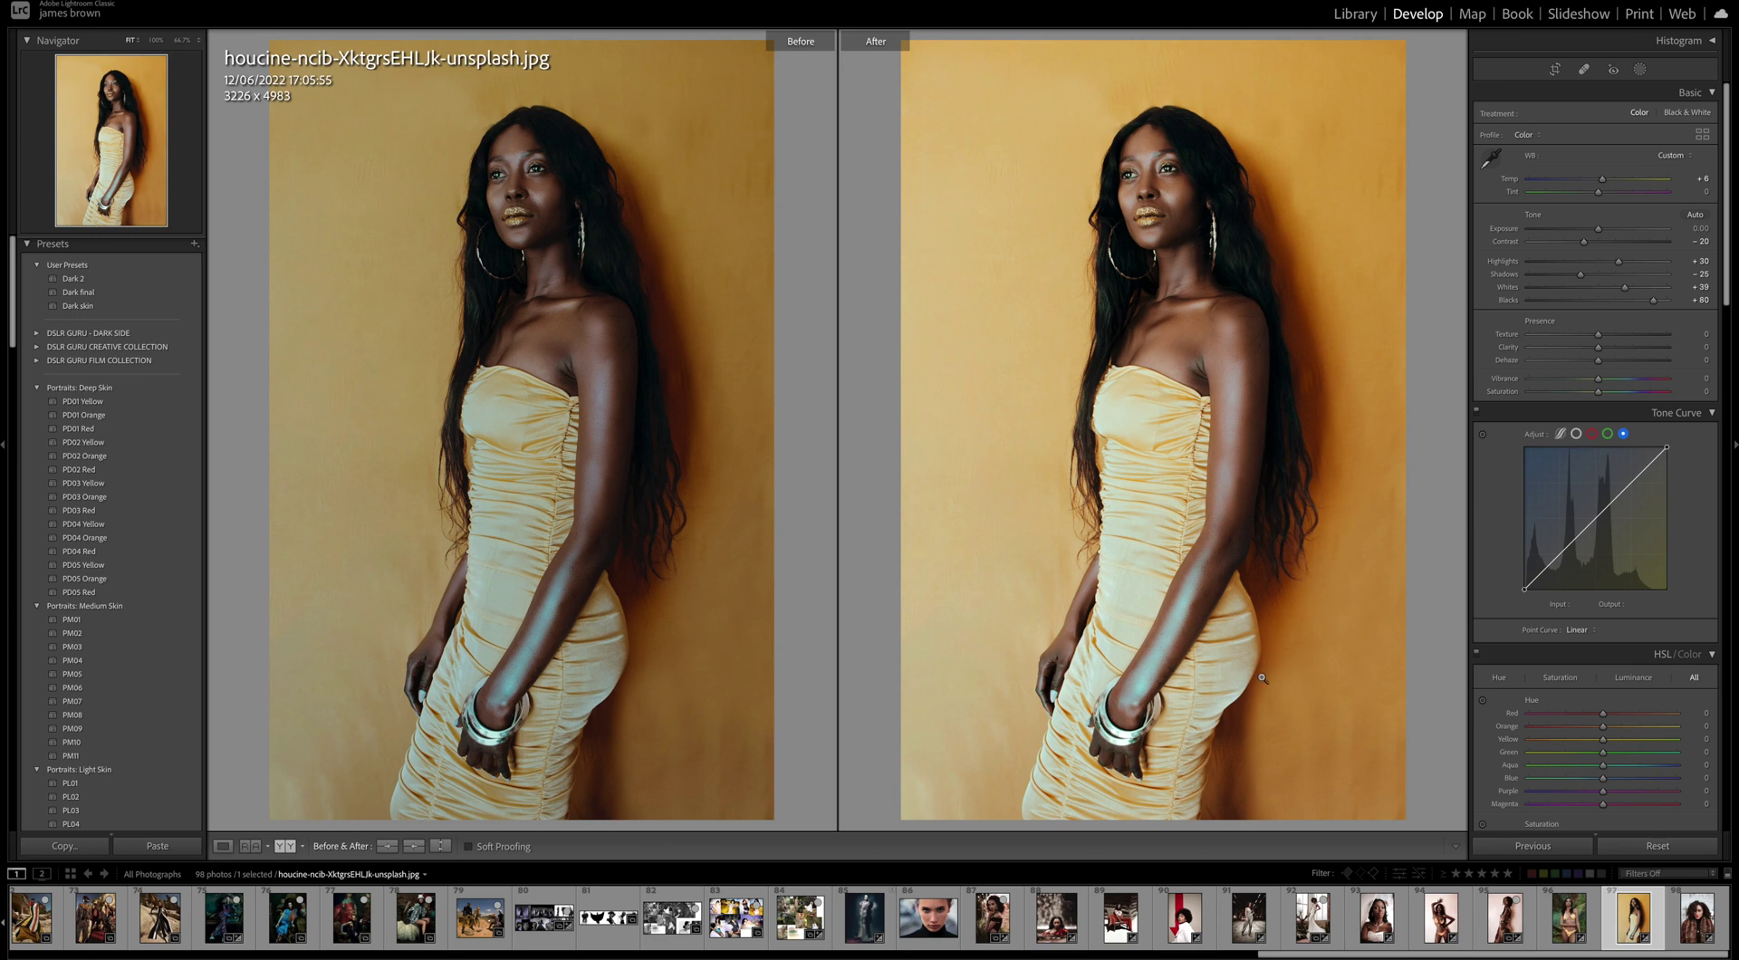
key(y)
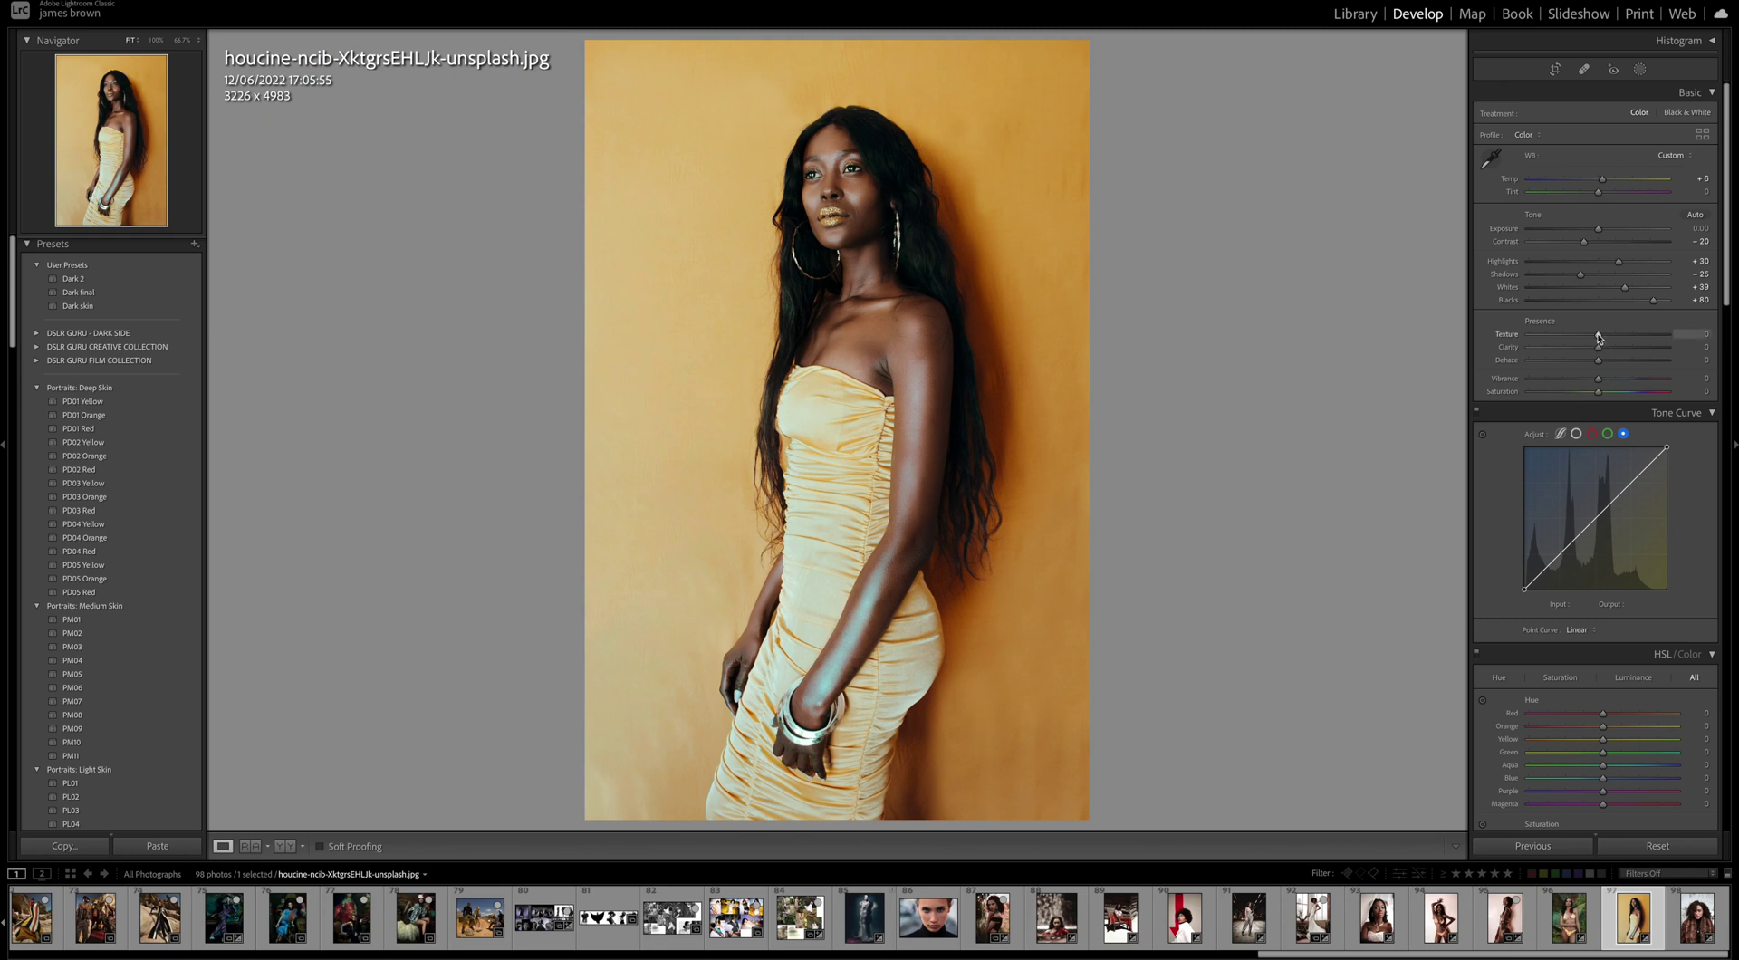
Step: Set Texture to -40, Dehaze to +20, Vibrance to -10 and Saturation to -20, checking the skin up close
drag(1598, 338, 1570, 339)
drag(1570, 339, 1570, 339)
click(907, 363)
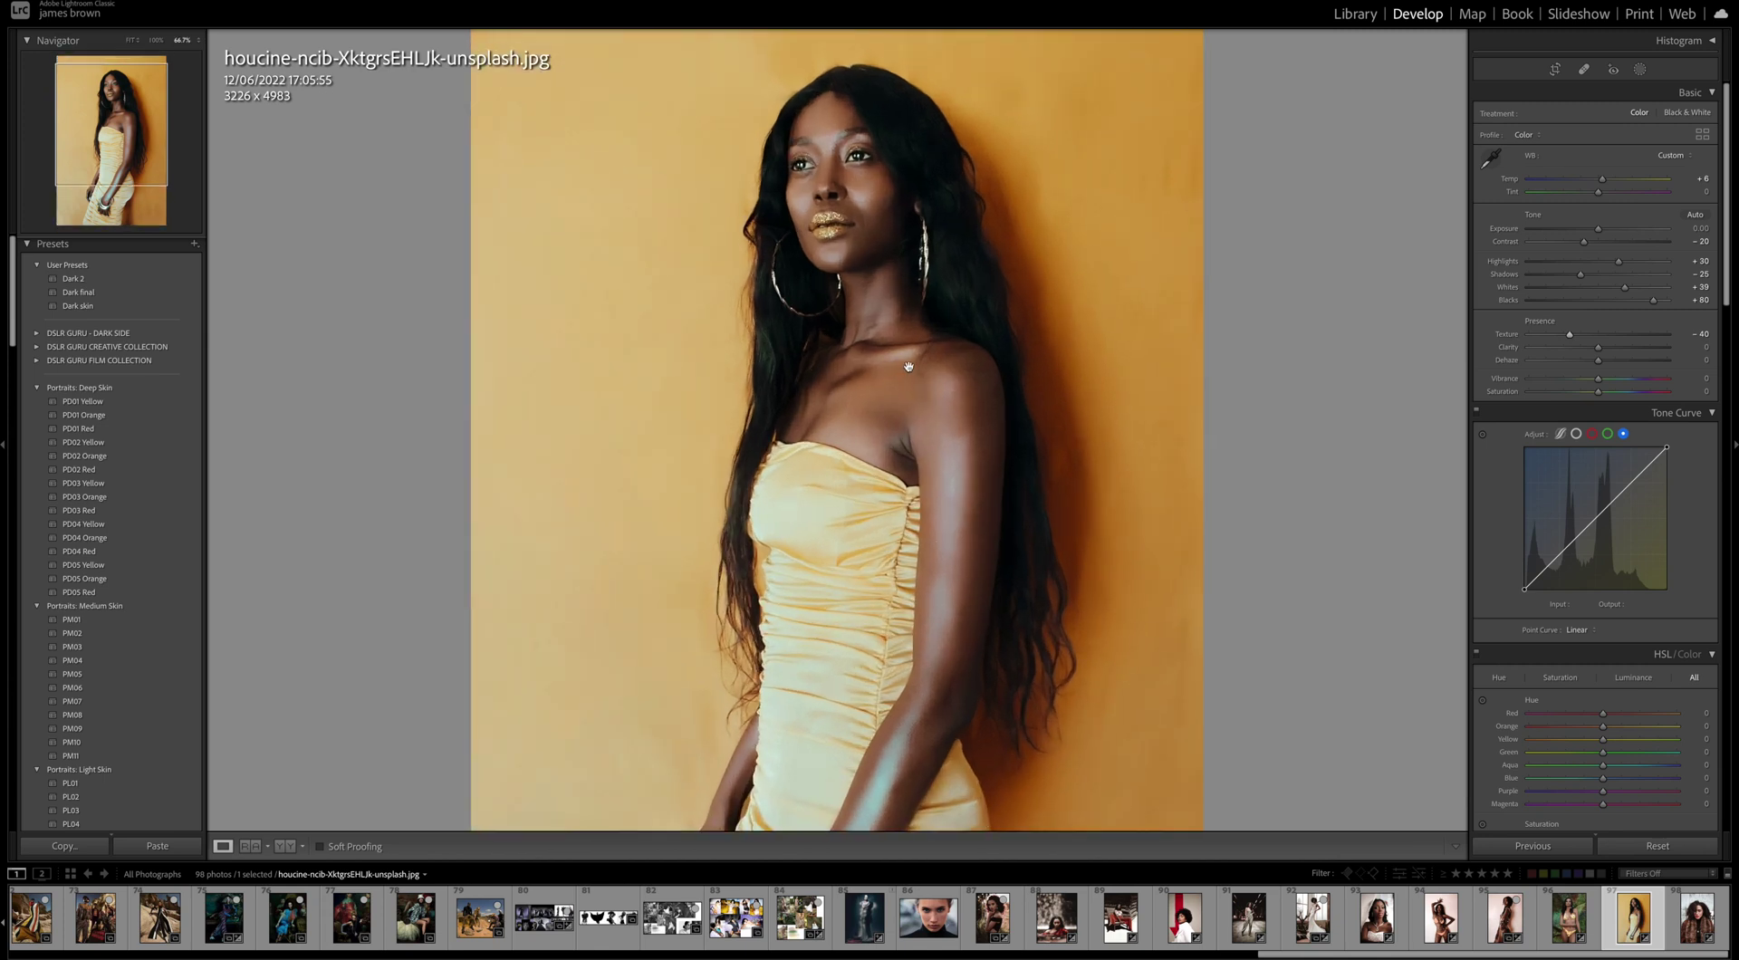
click(907, 365)
drag(1598, 361, 1613, 365)
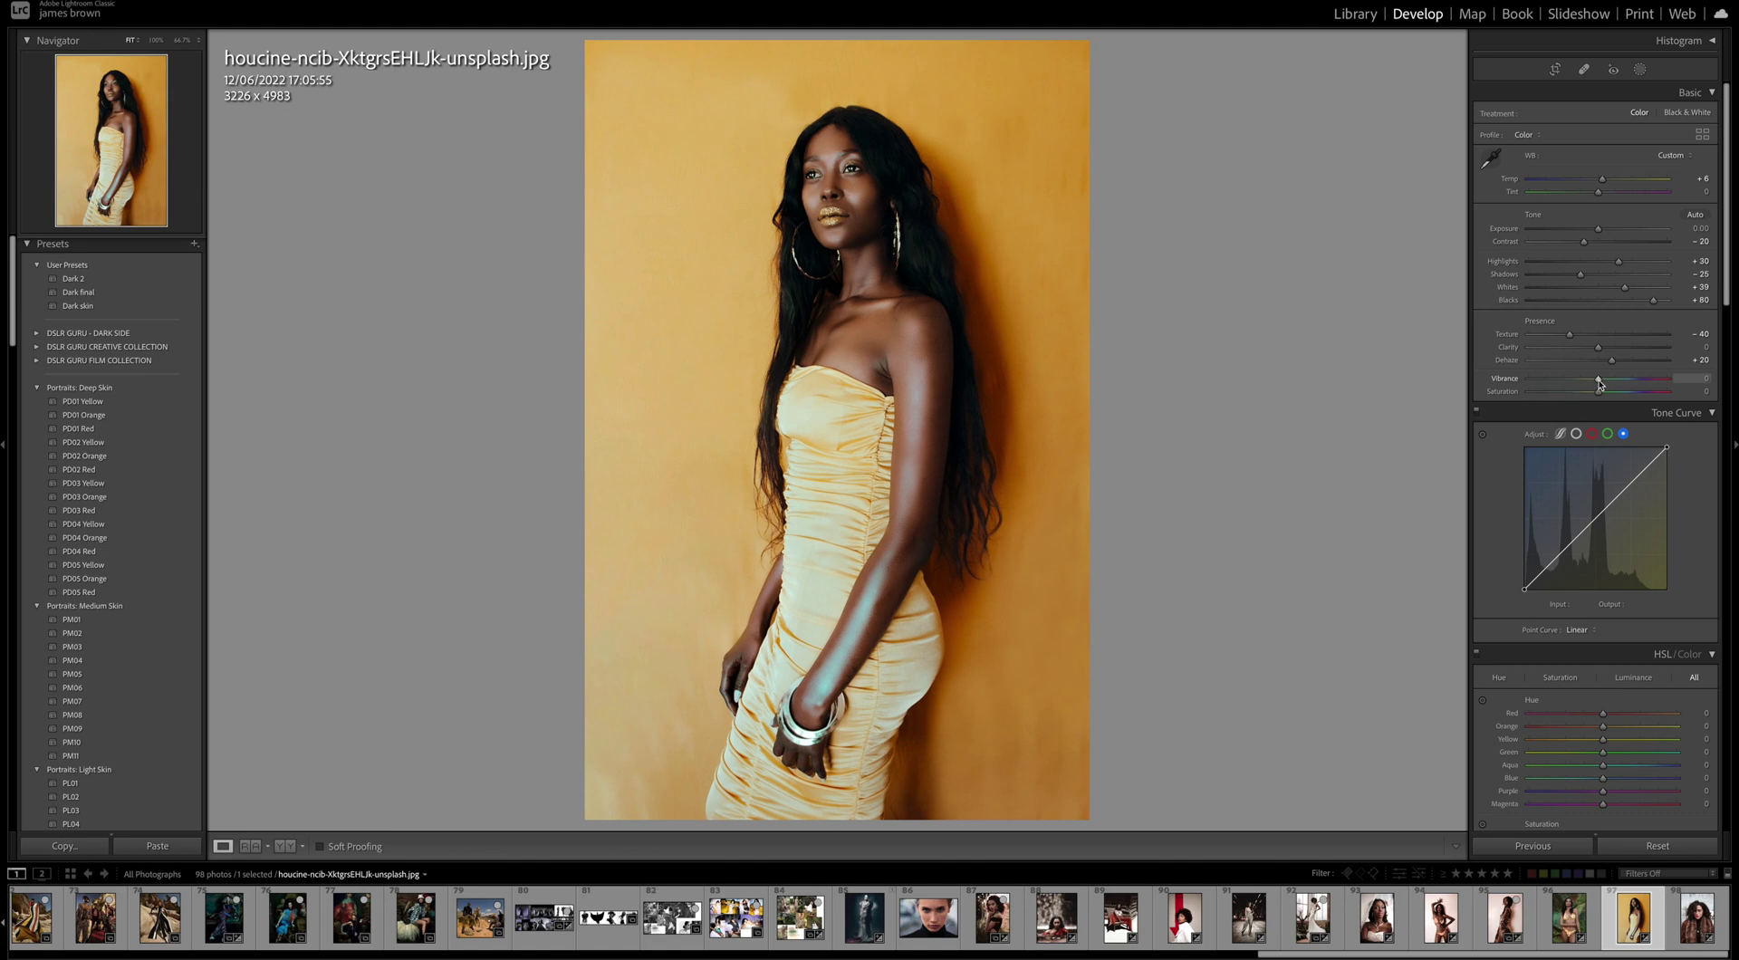
drag(1598, 384, 1585, 395)
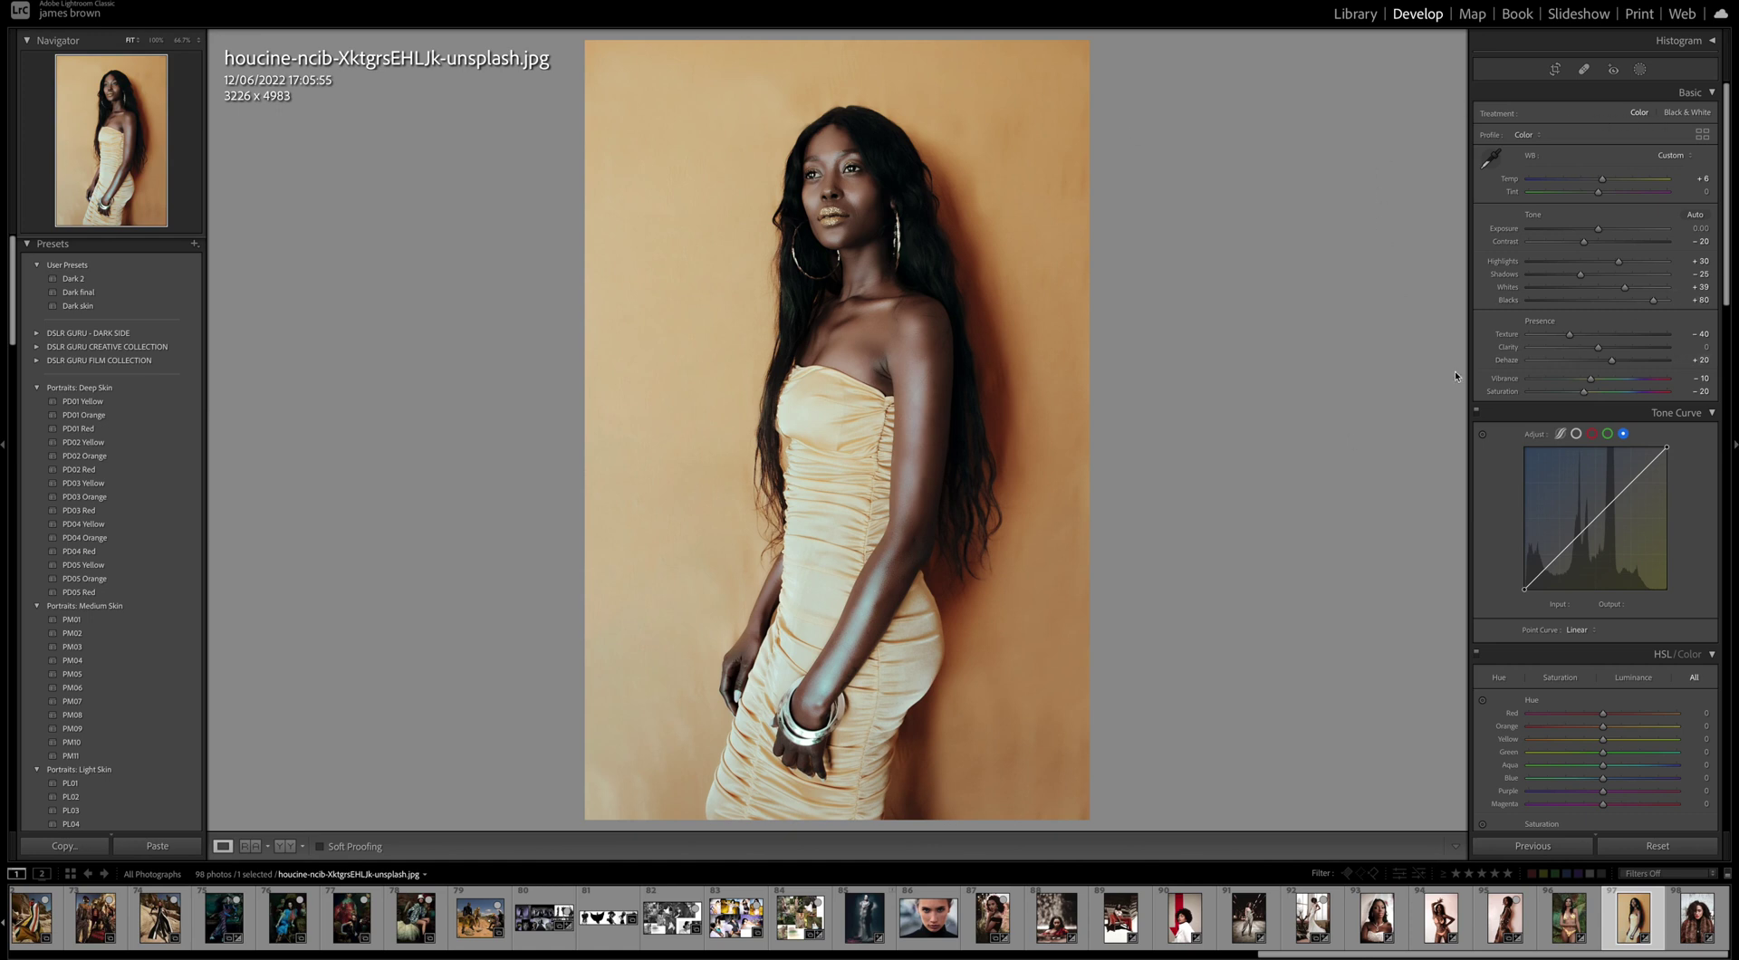
Step: Shape the RGB point curve with three points, lowering the shadow point to 46 at input 63 and the highlight point to output 181
scroll(1685, 227, down, 5)
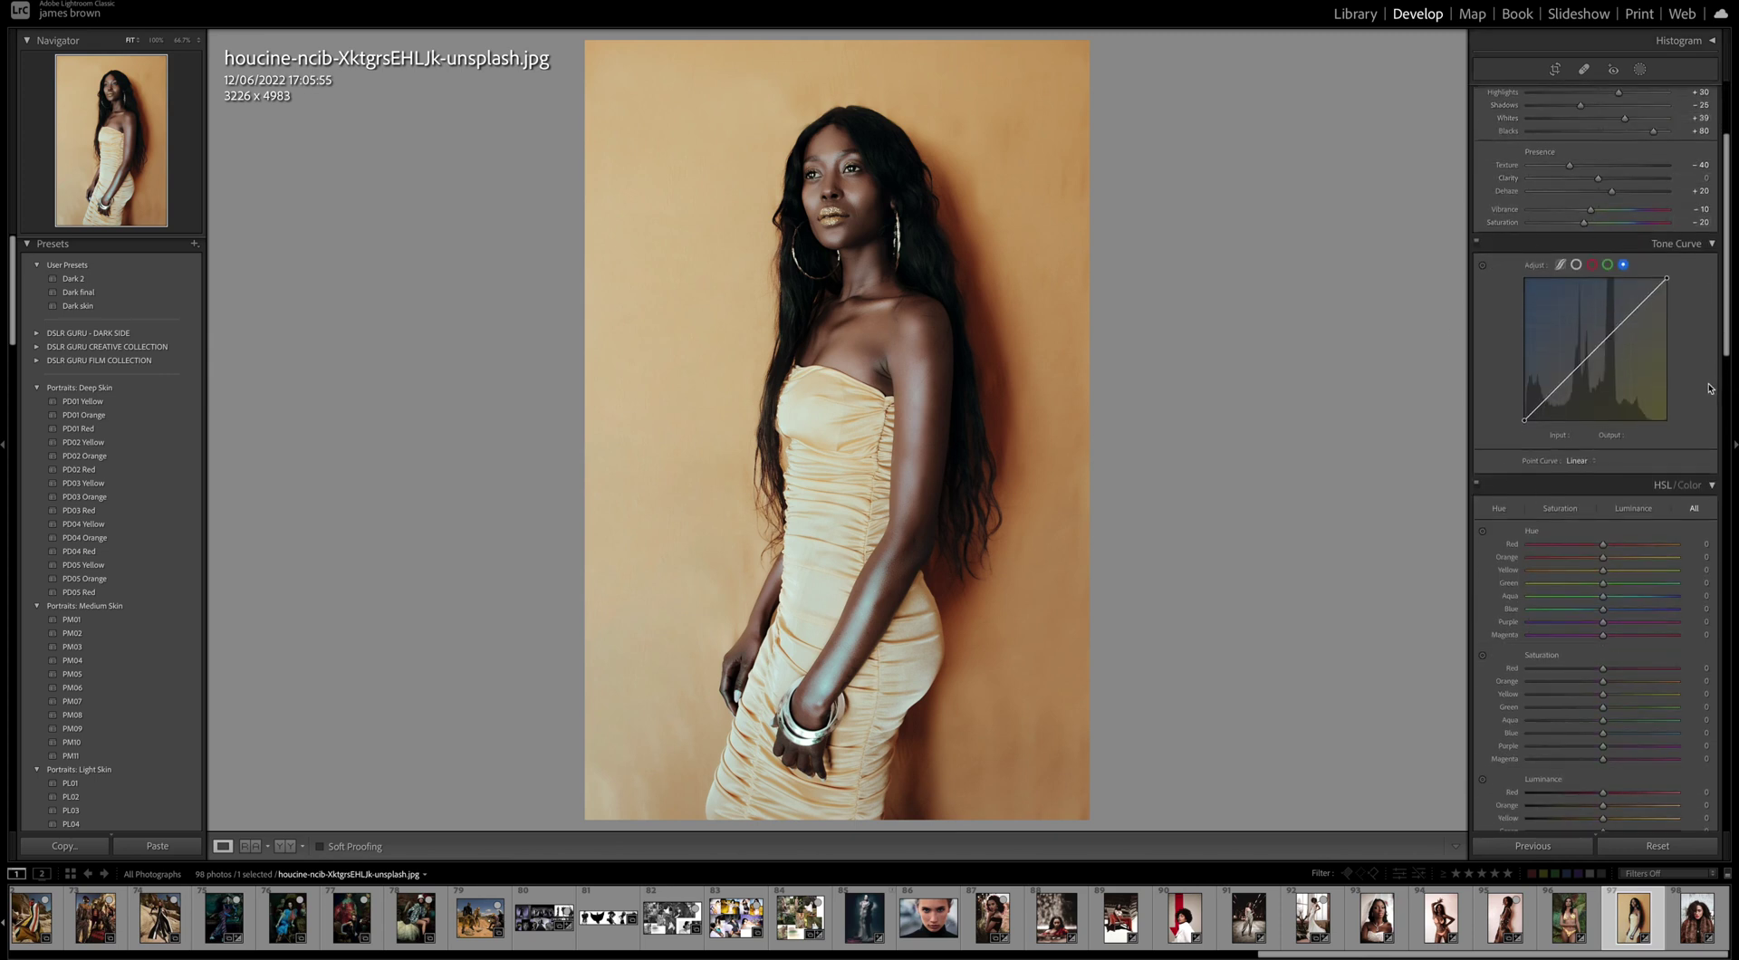
scroll(1710, 370, down, 2)
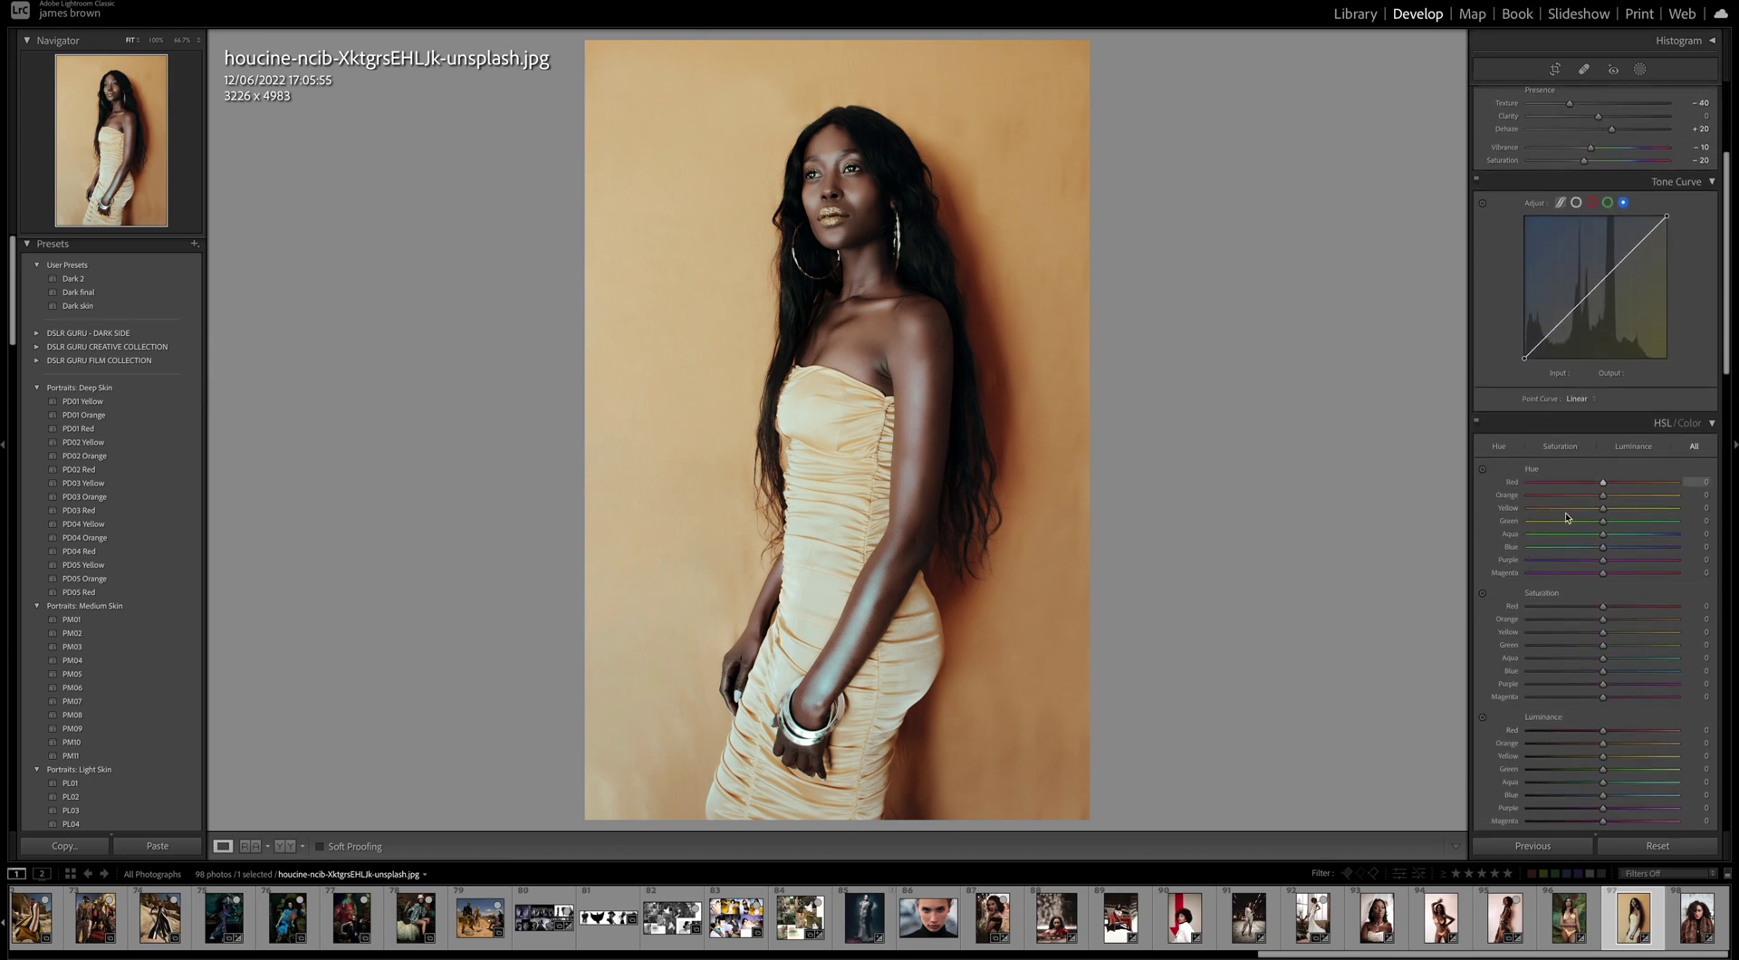
scroll(1565, 505, down, 4)
scroll(1615, 612, up, 4)
scroll(1615, 612, up, 5)
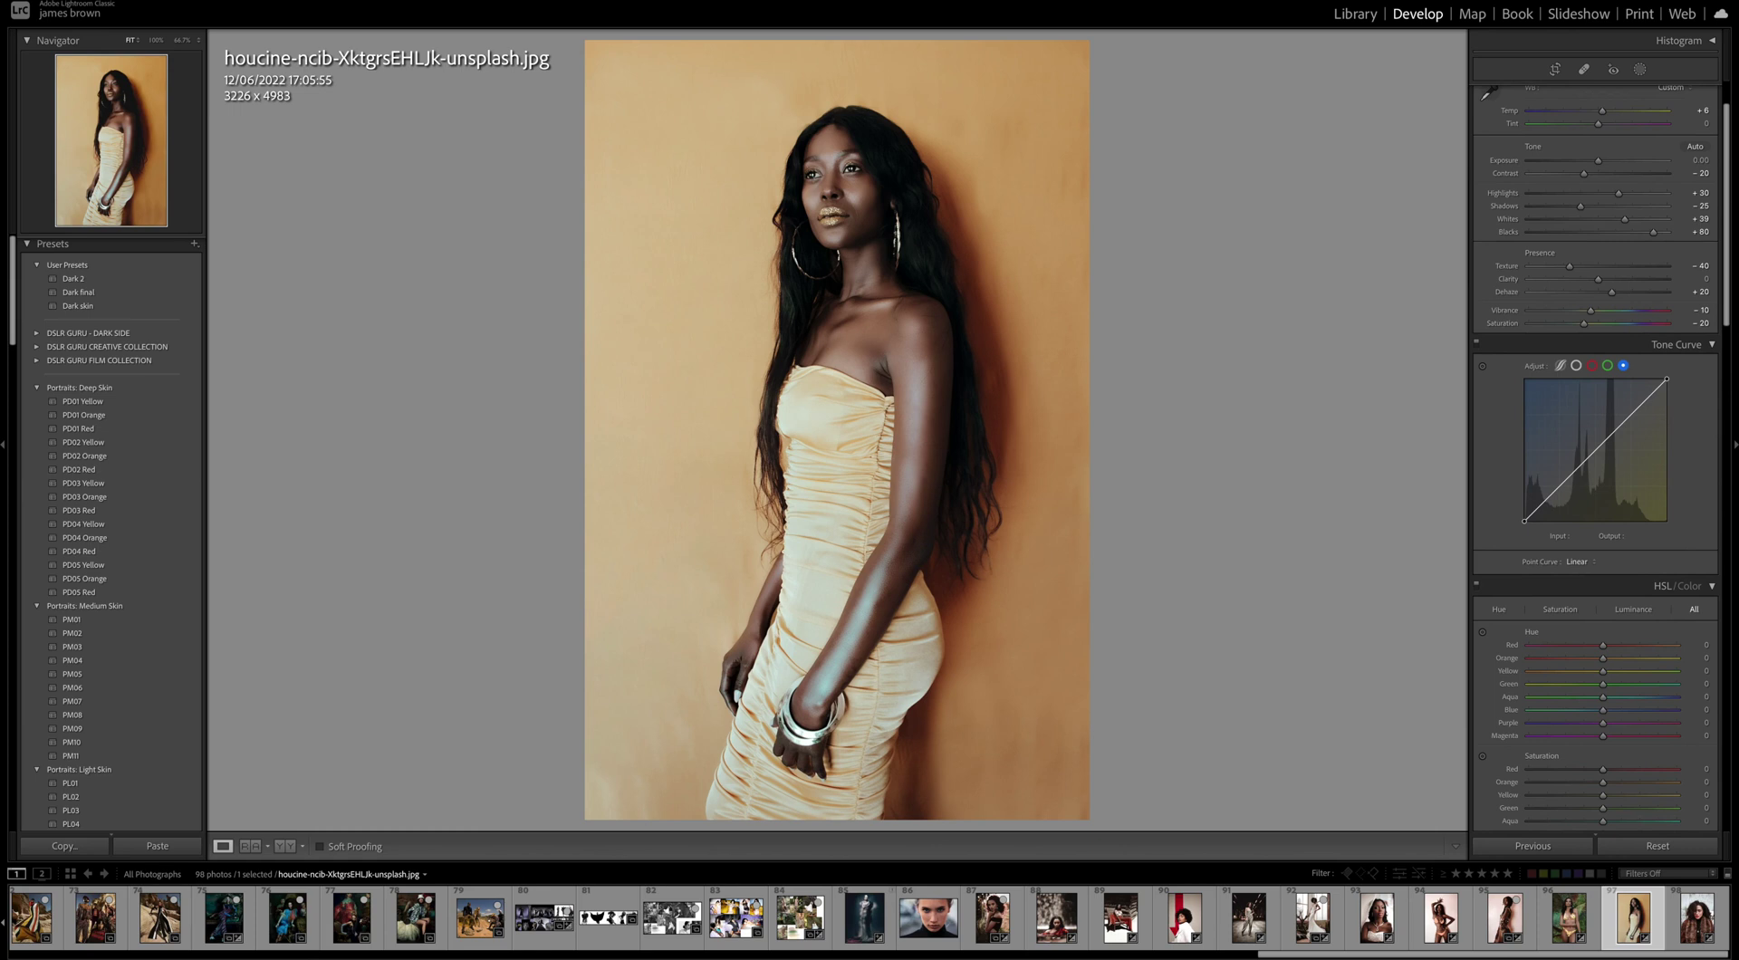
click(1576, 366)
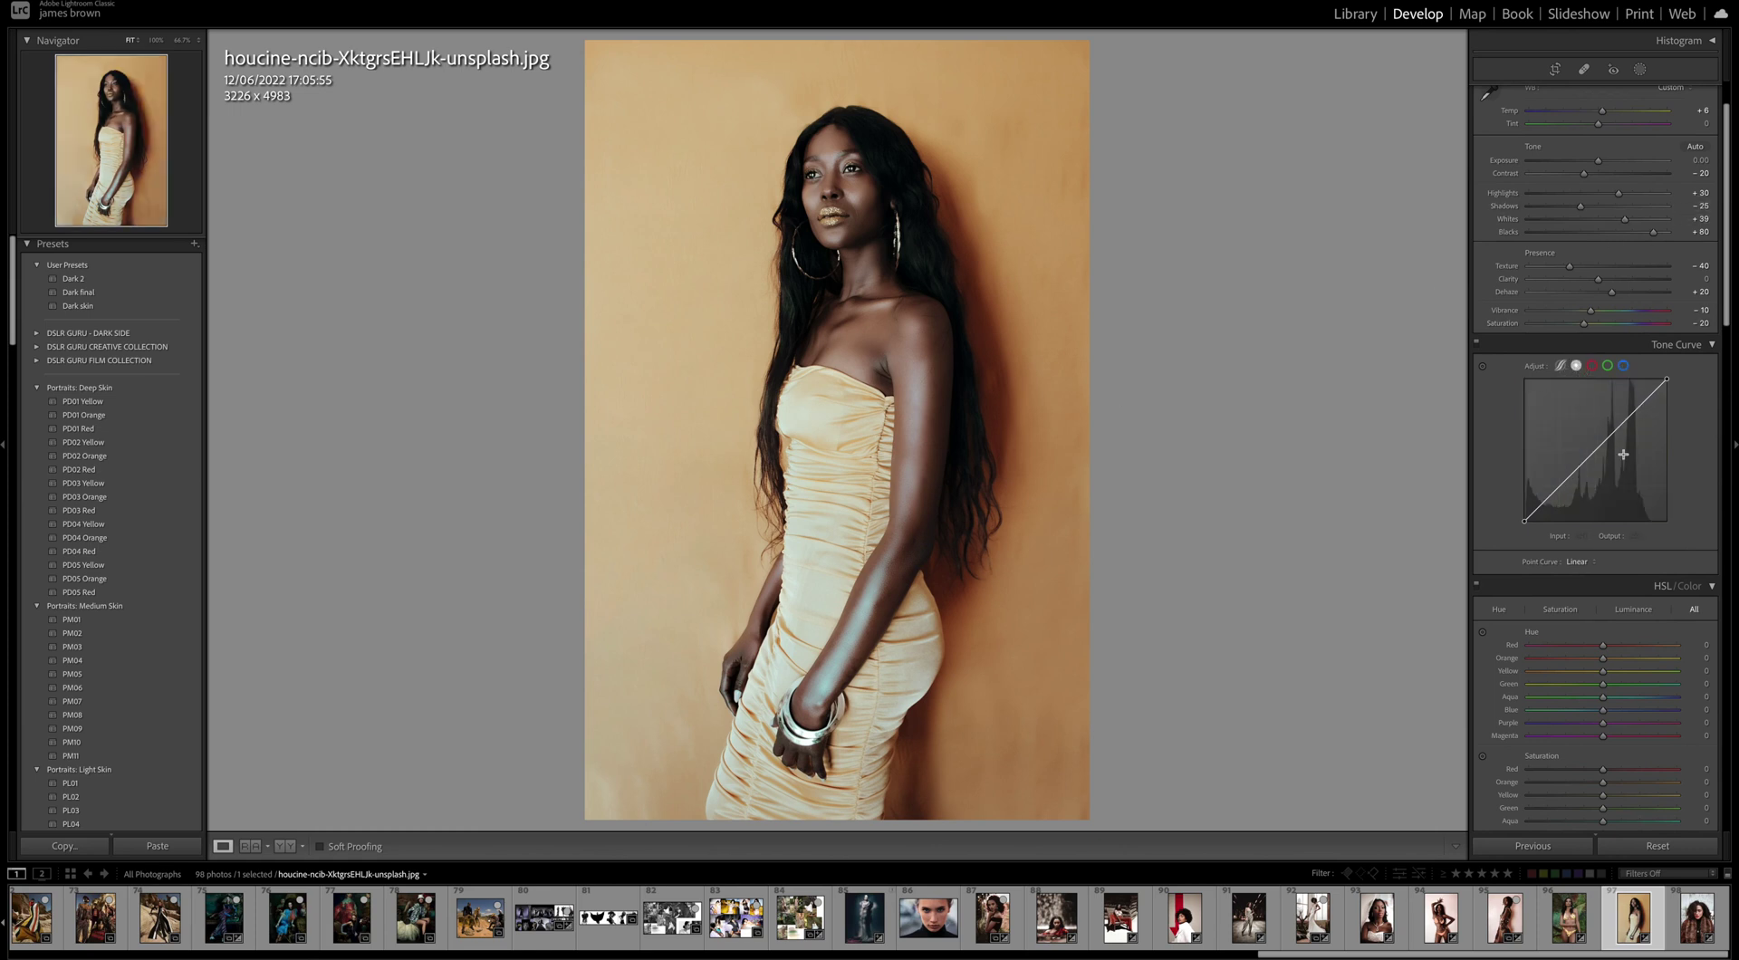
click(1626, 416)
click(1597, 449)
click(1558, 487)
drag(1558, 492, 1560, 500)
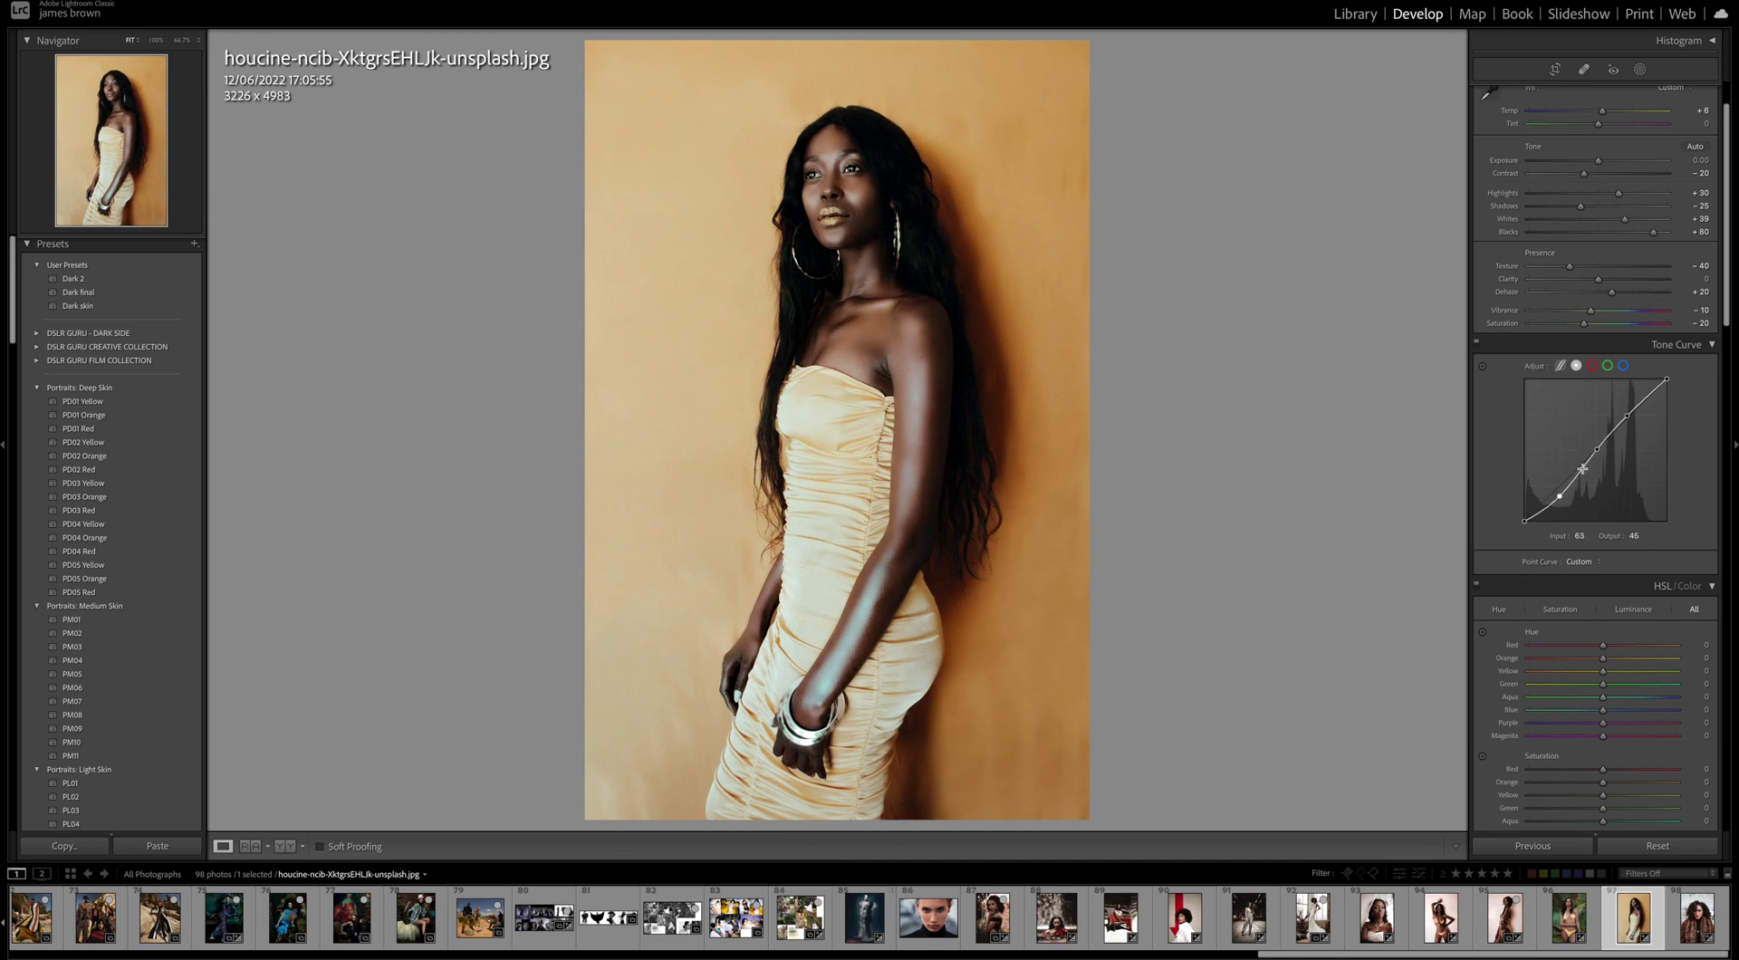
drag(1598, 449, 1630, 423)
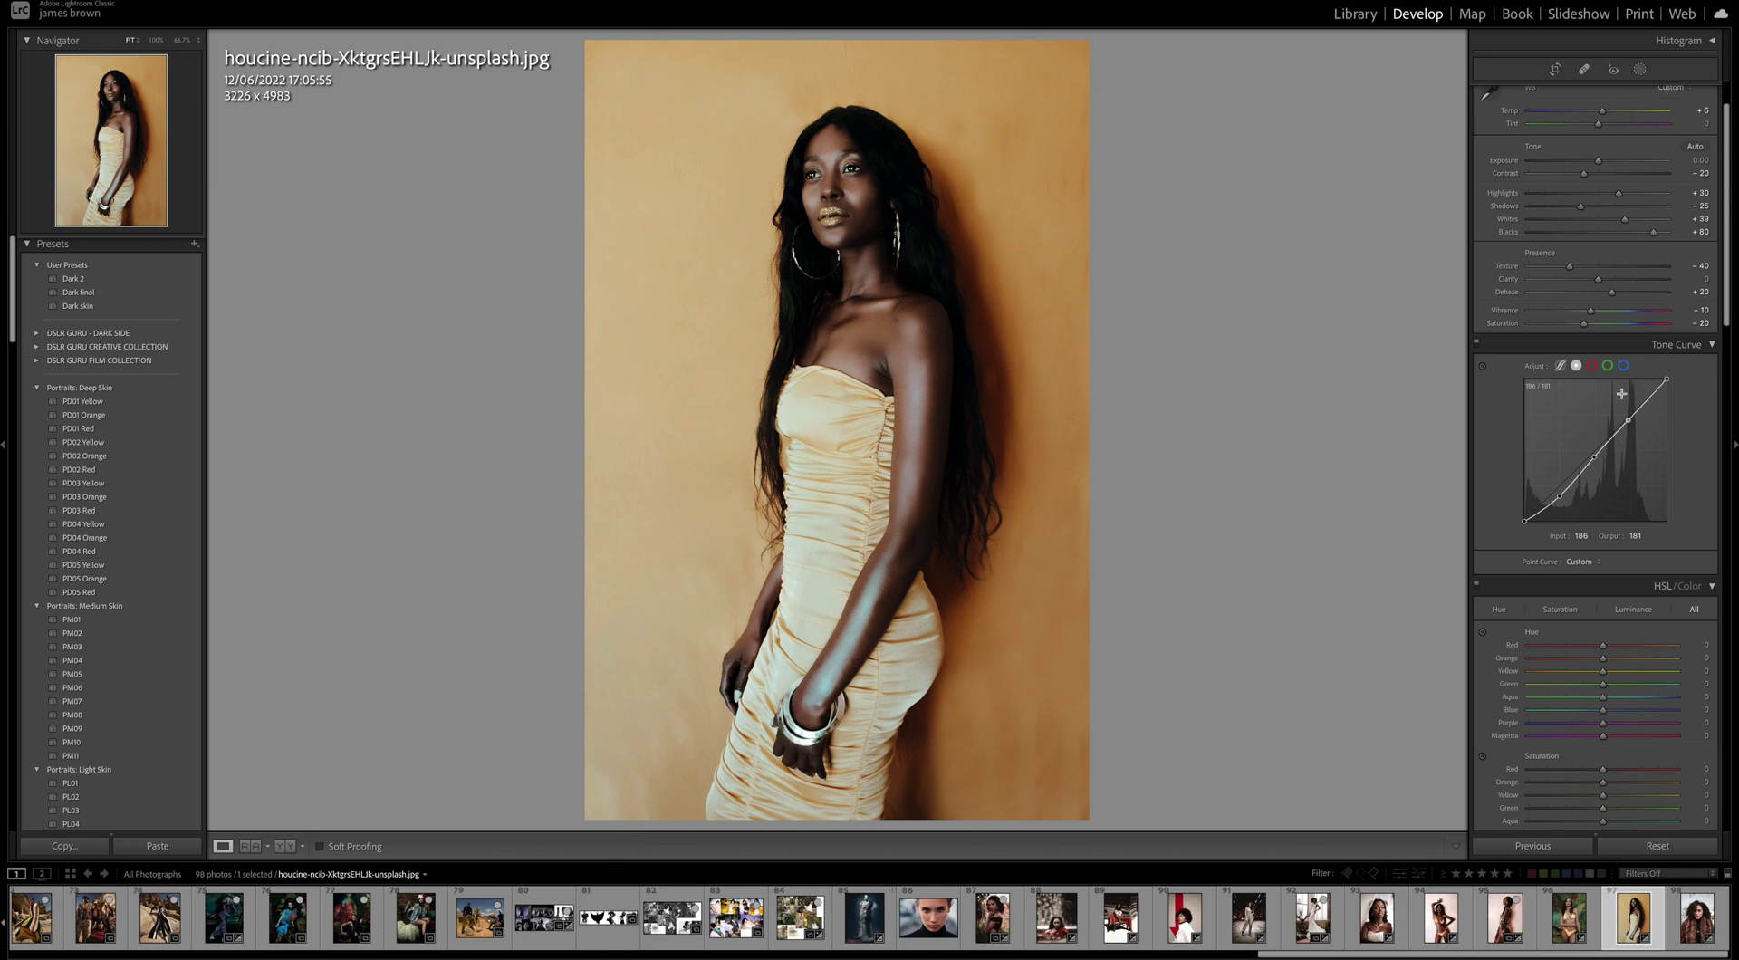
click(1628, 420)
Step: Copy the RGB curve's channel settings and paste them into the red, green and blue channels
right_click(1602, 413)
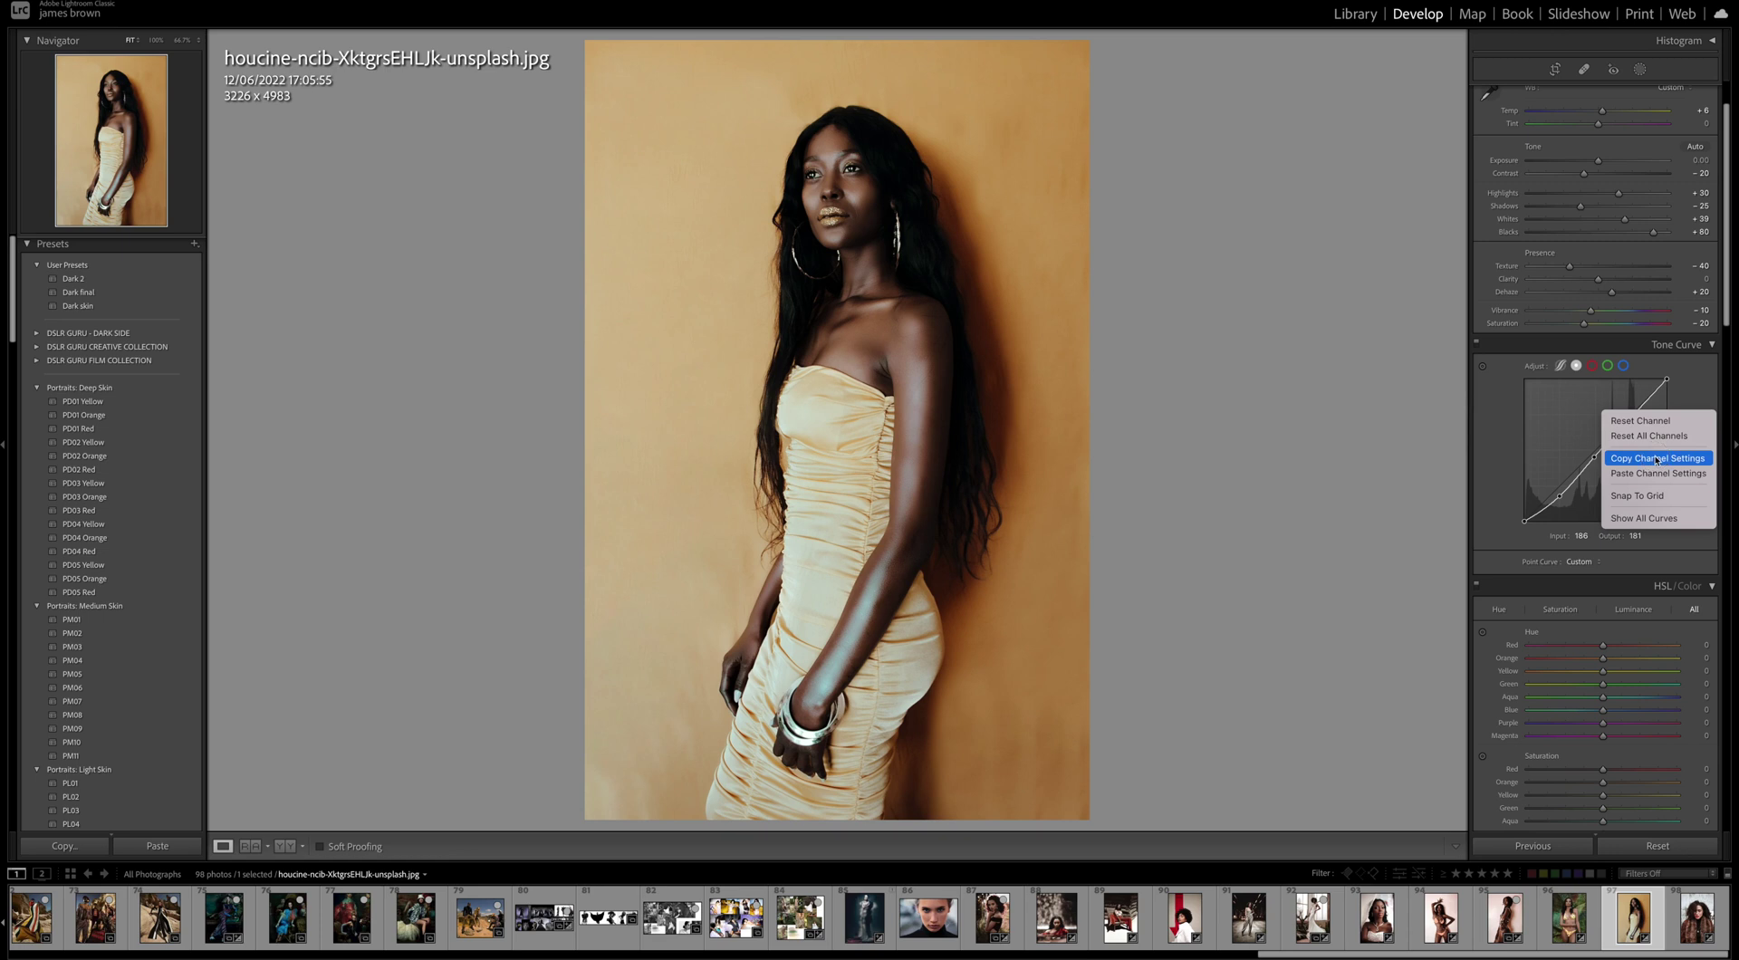
click(1654, 457)
click(1591, 365)
right_click(1587, 410)
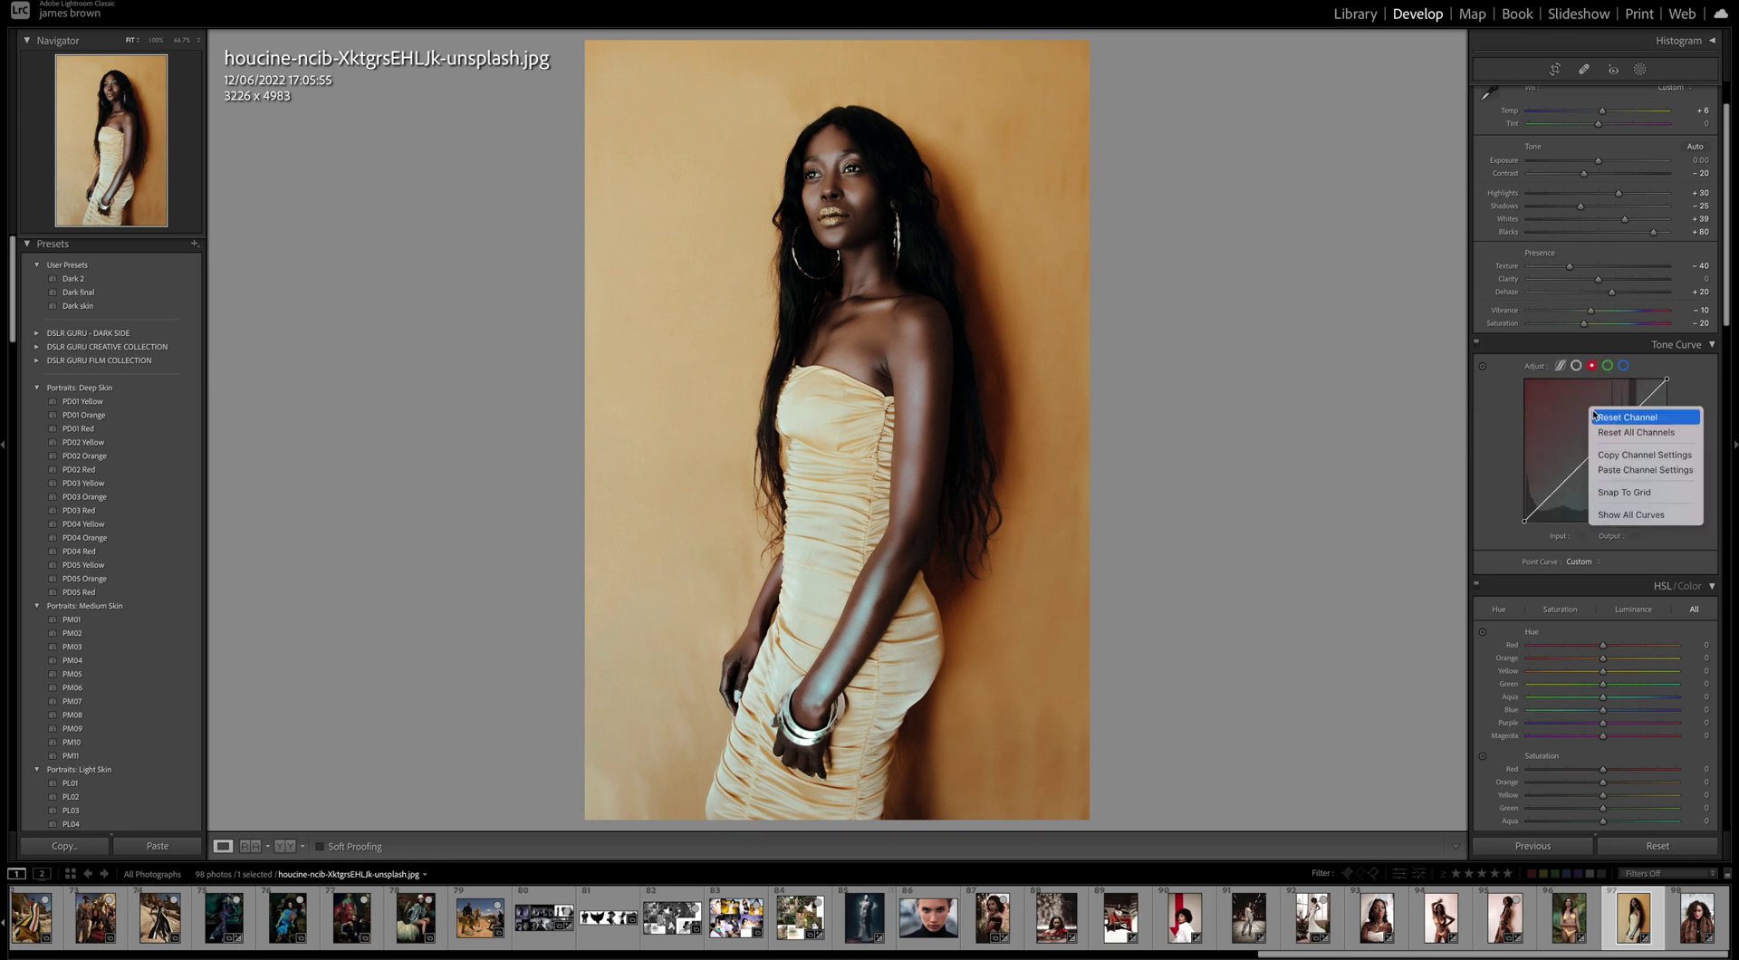
click(1663, 470)
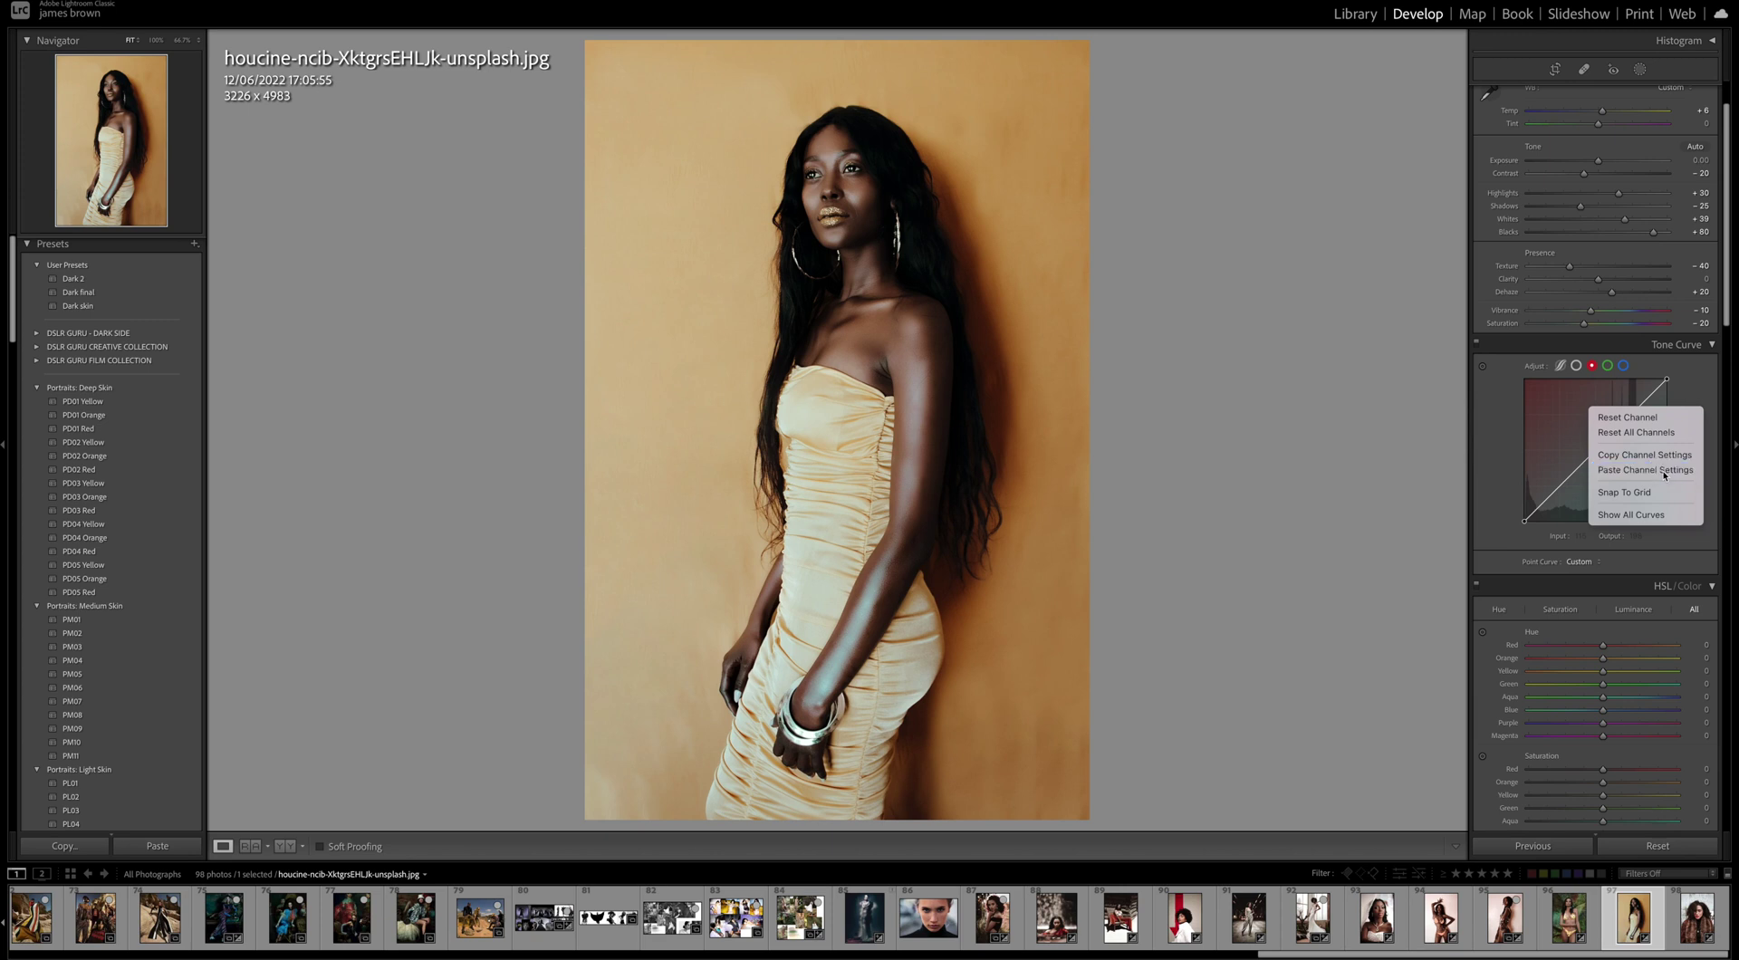
click(1607, 366)
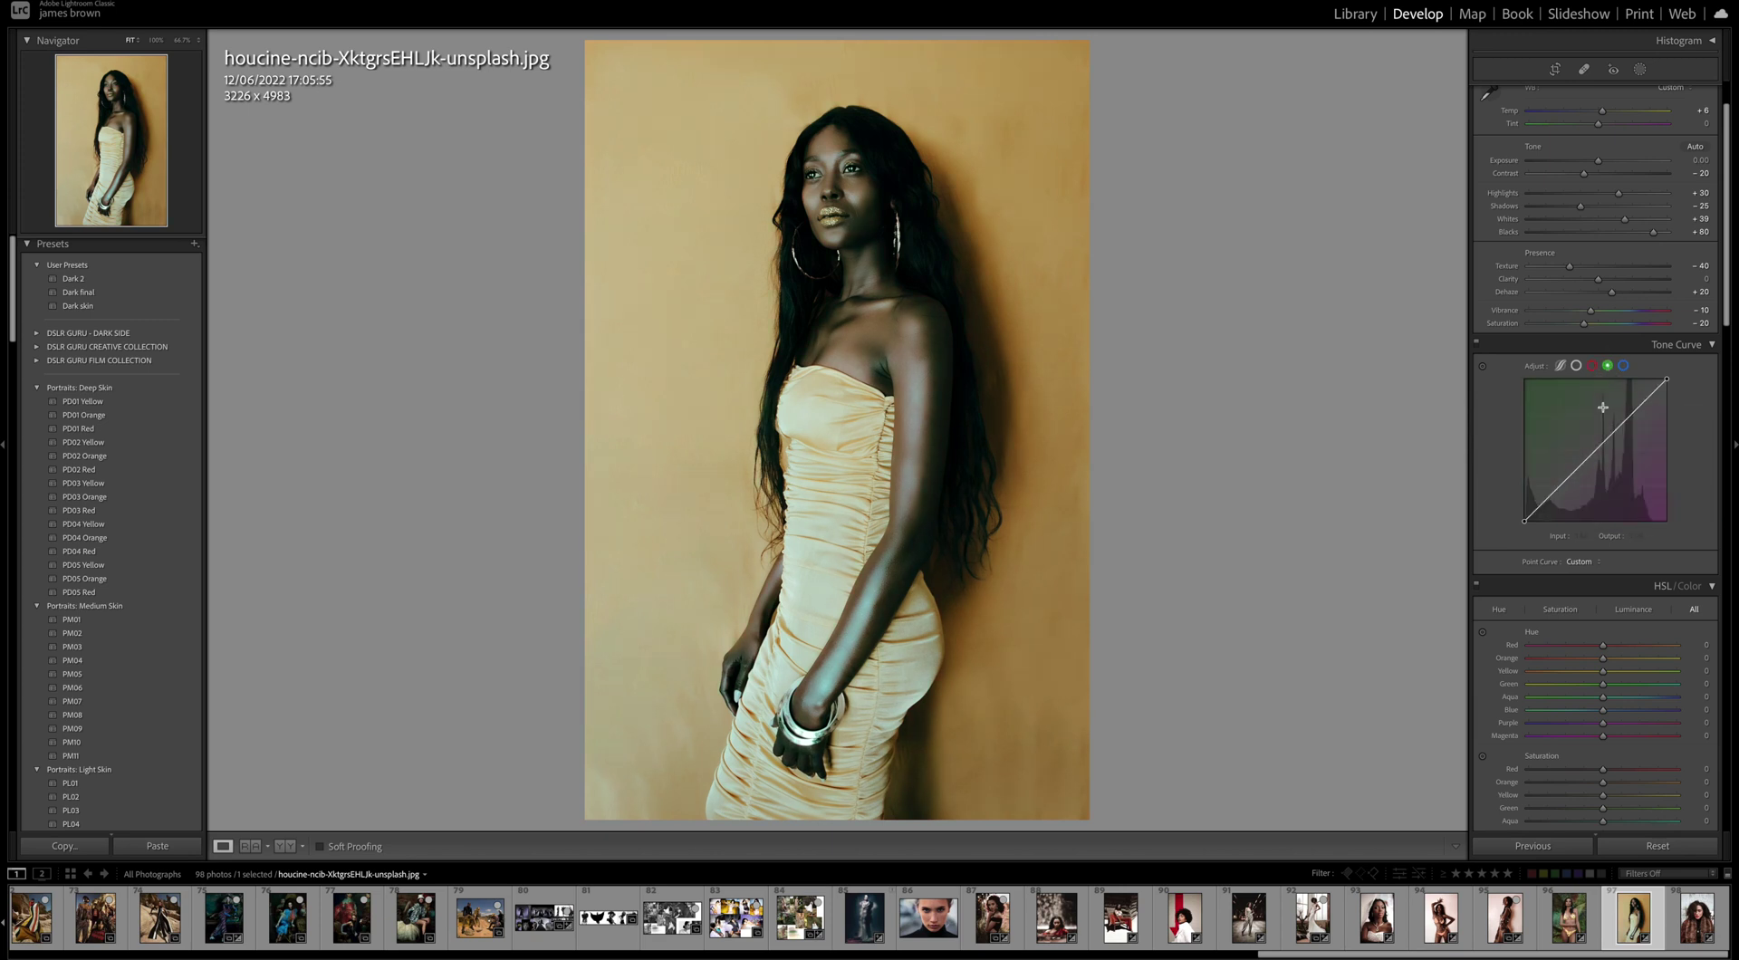
right_click(1604, 405)
click(1639, 469)
click(1623, 366)
right_click(1594, 433)
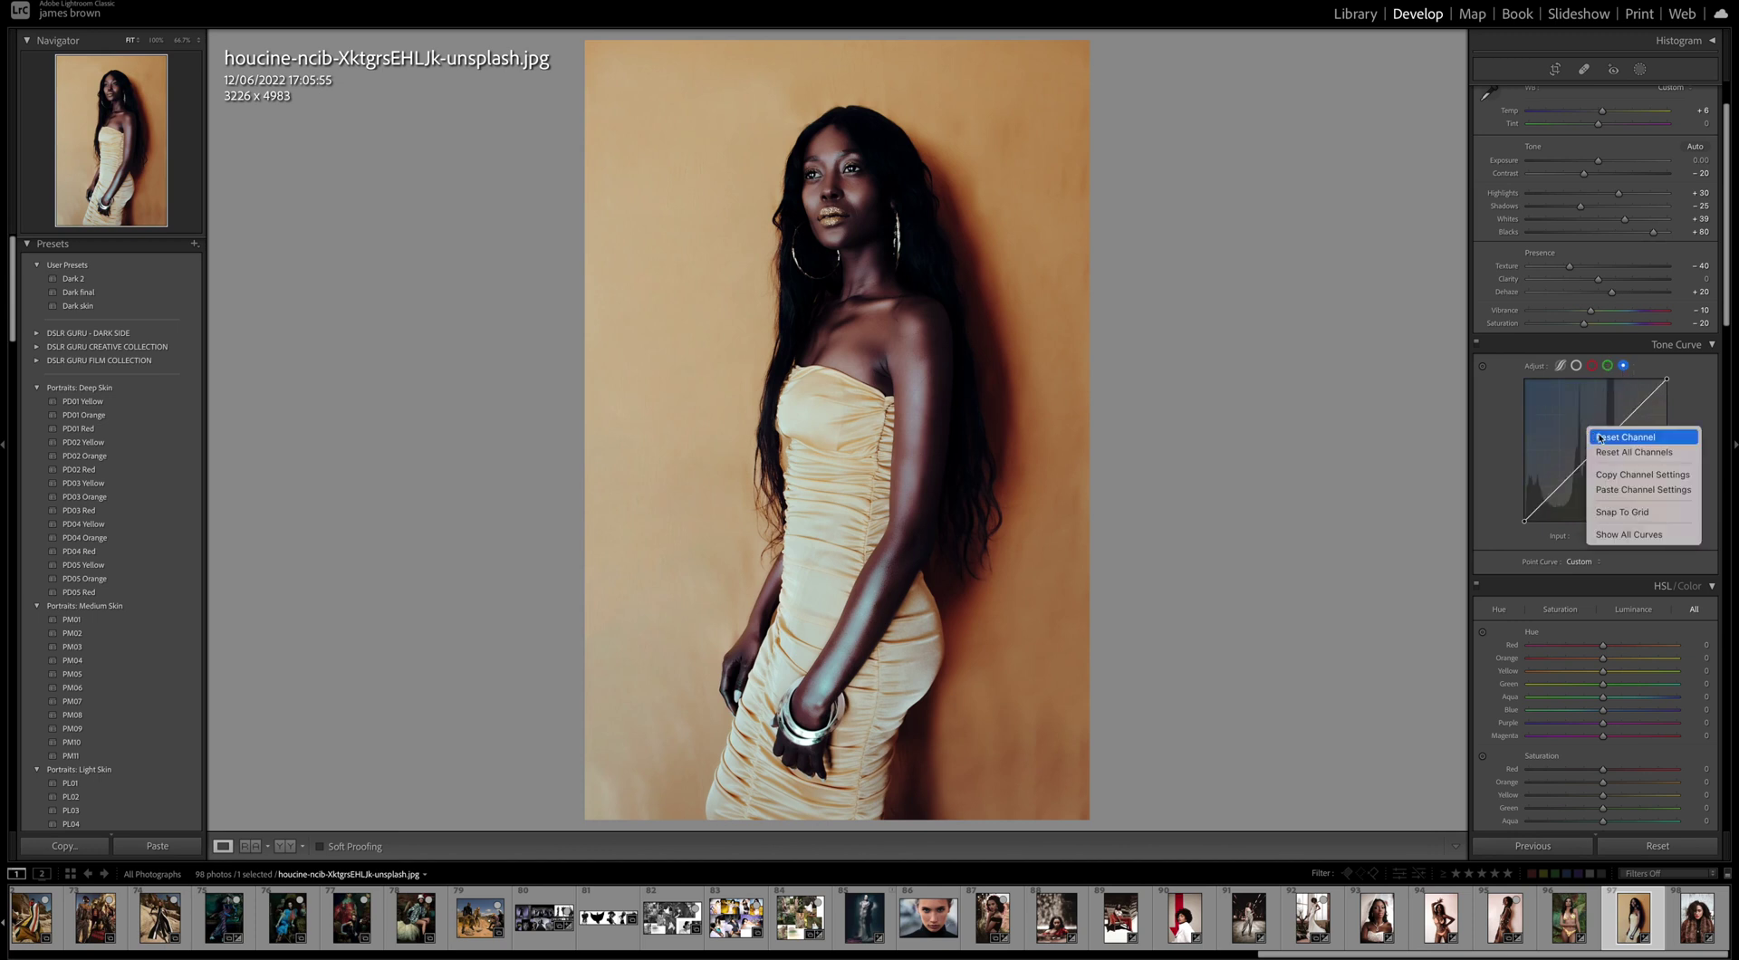
click(1626, 490)
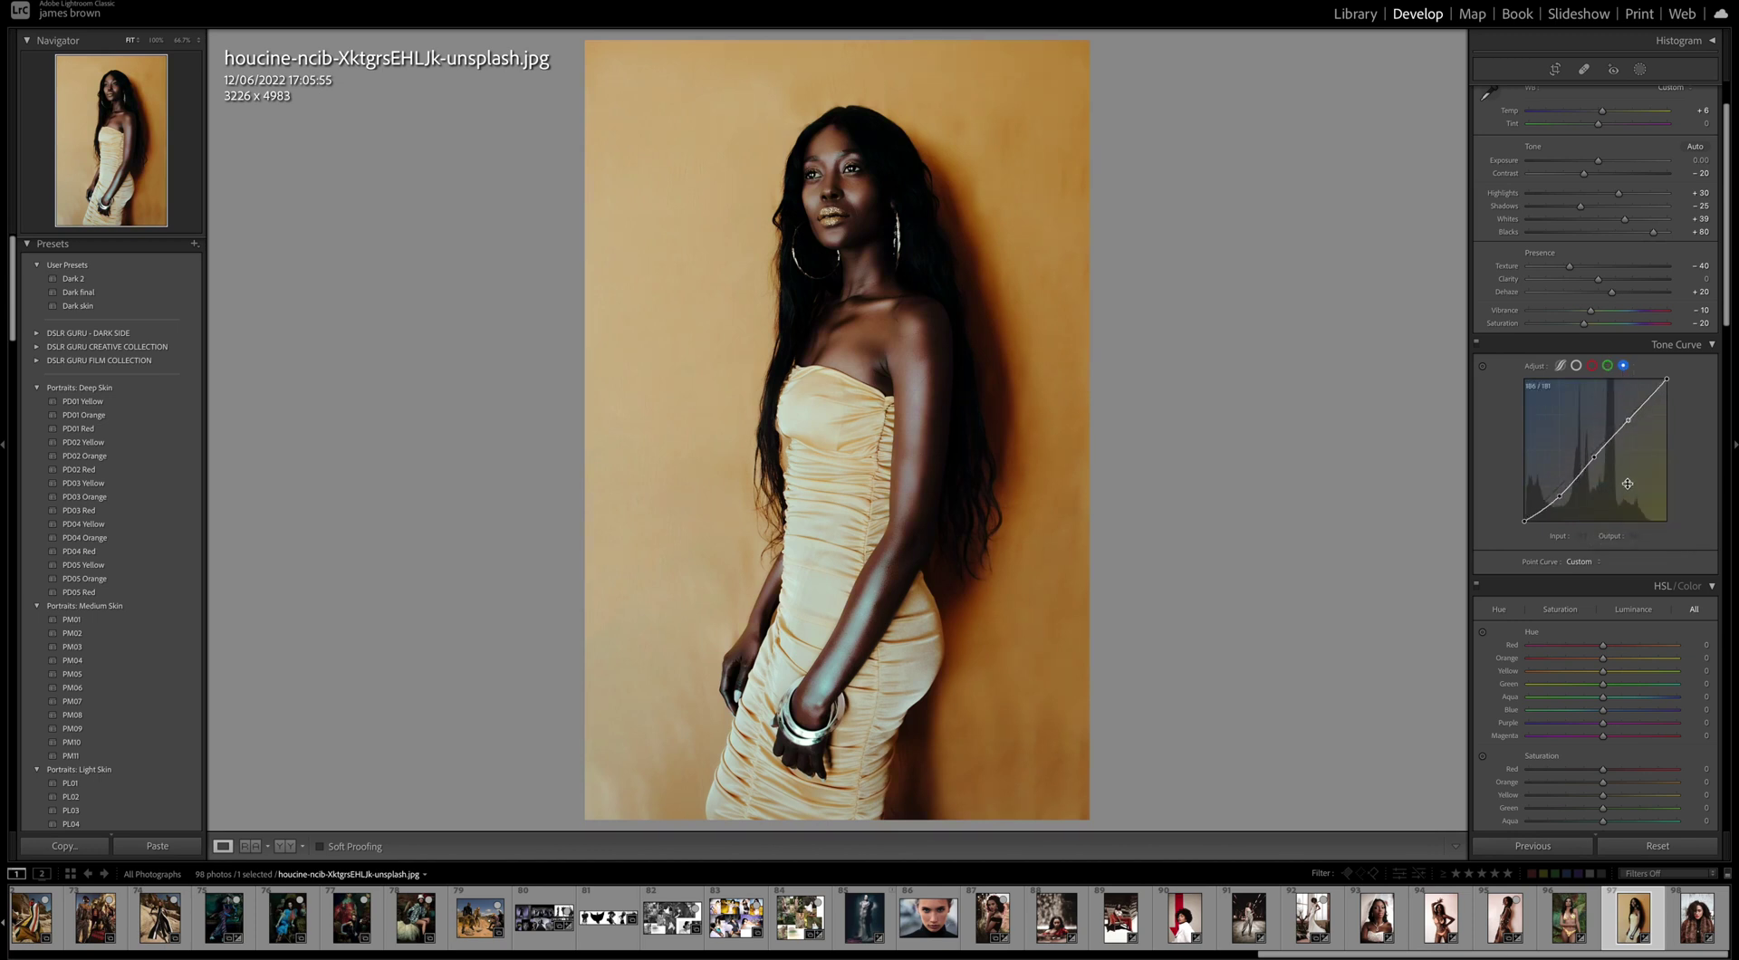
Step: Toggle the Tone Curve adjustments off and on repeatedly to compare their effect on the portrait
click(1476, 345)
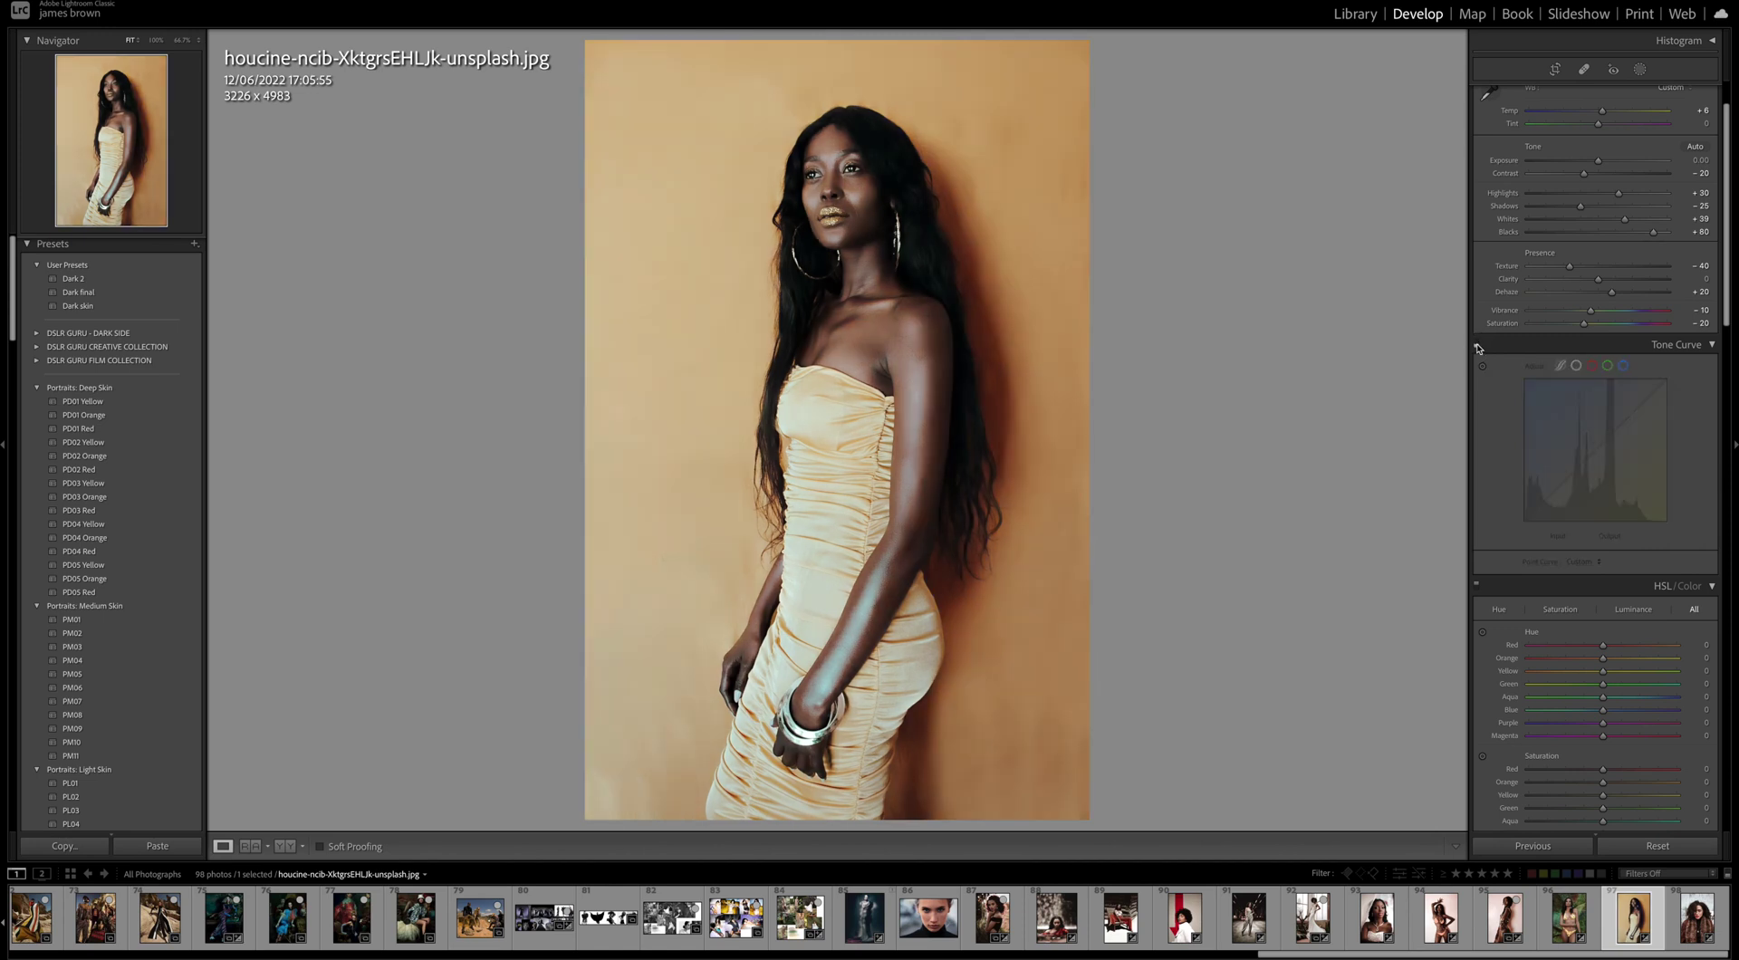
click(1477, 345)
click(1477, 345)
click(1477, 345)
click(1477, 345)
click(1477, 345)
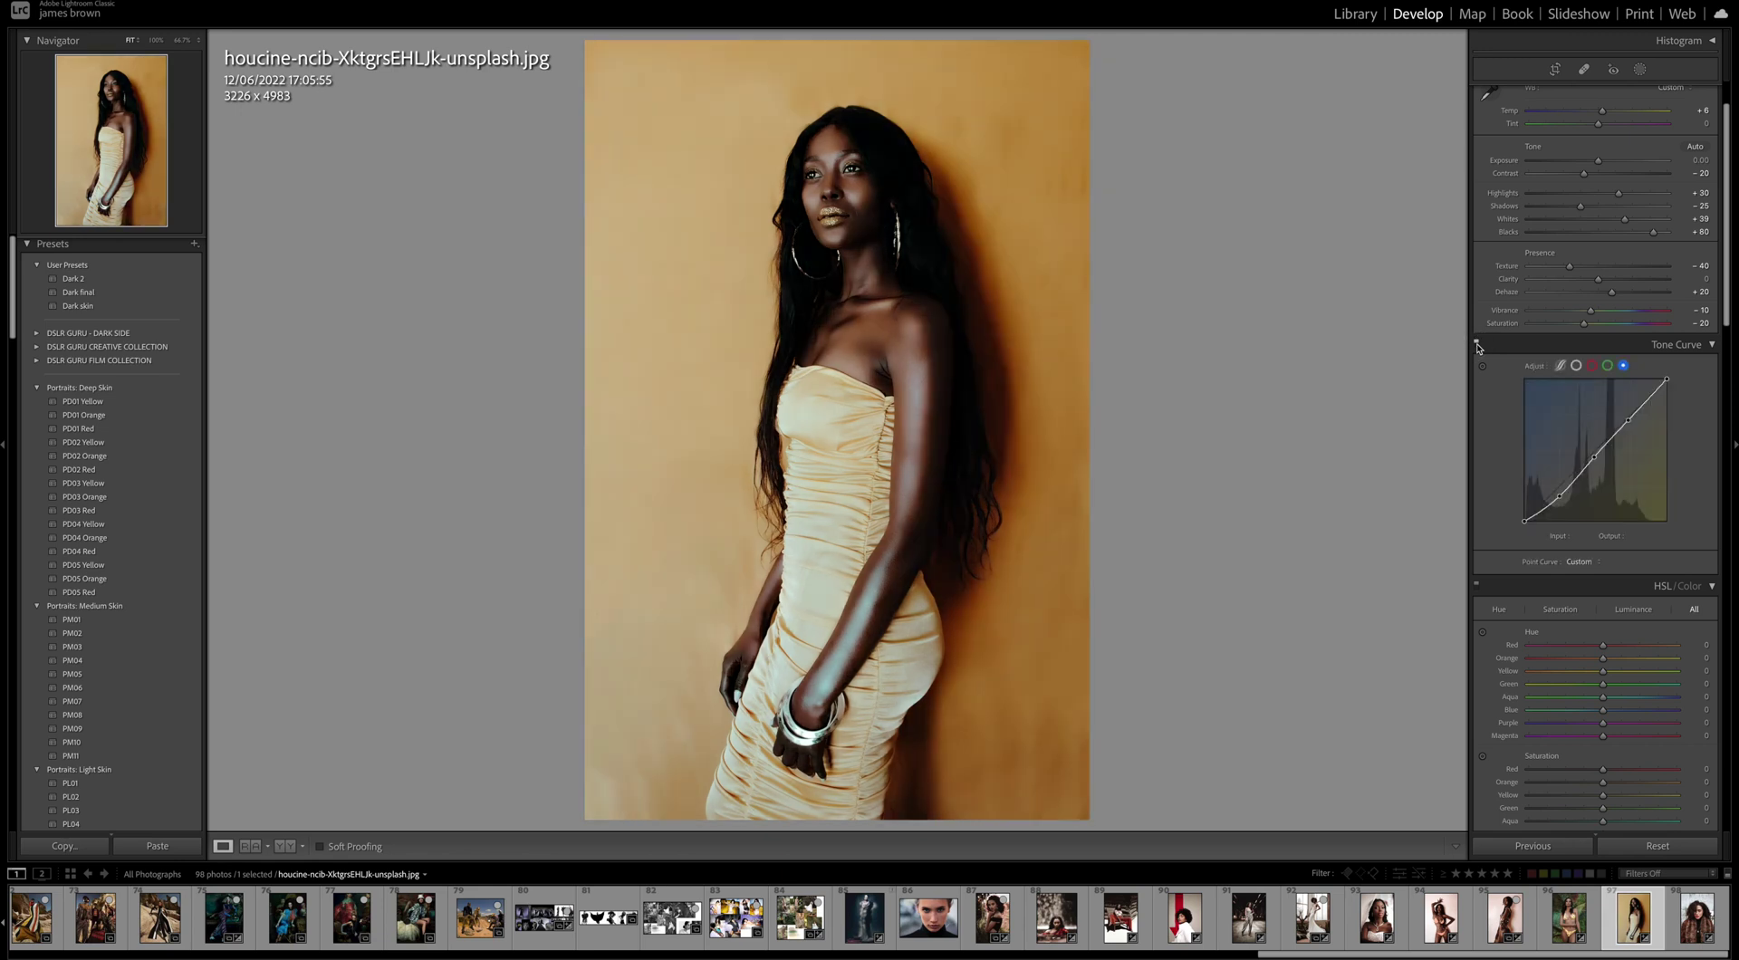
click(1477, 346)
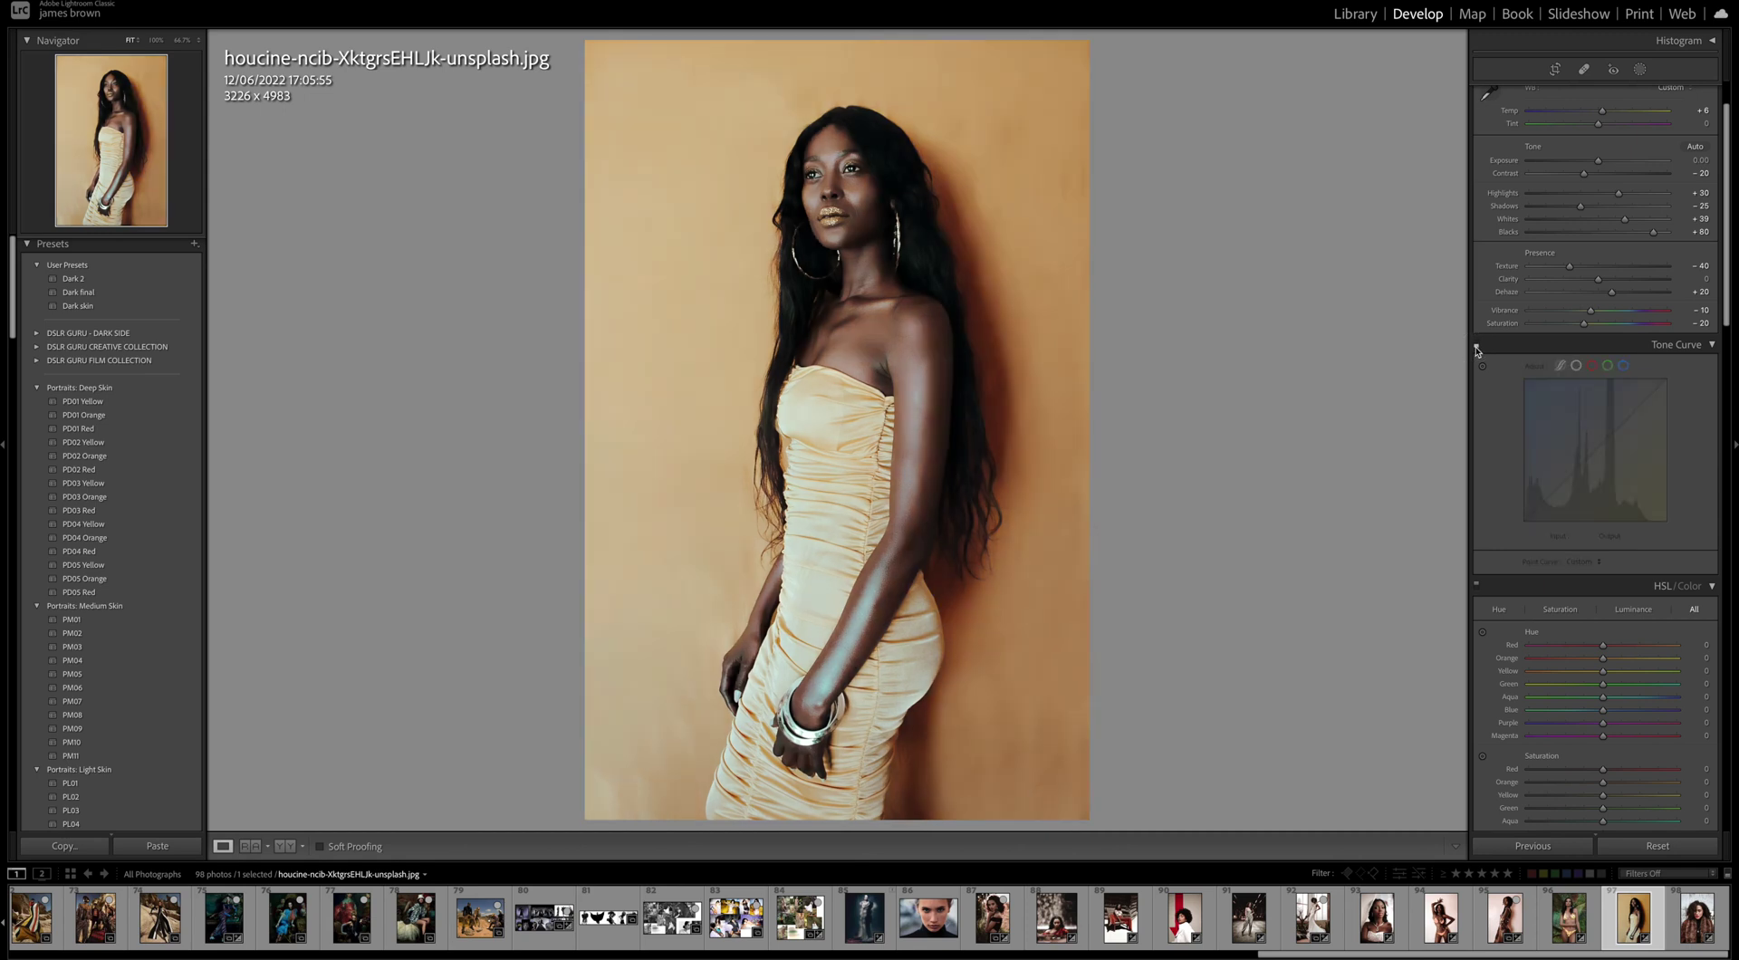
click(1477, 347)
click(1477, 347)
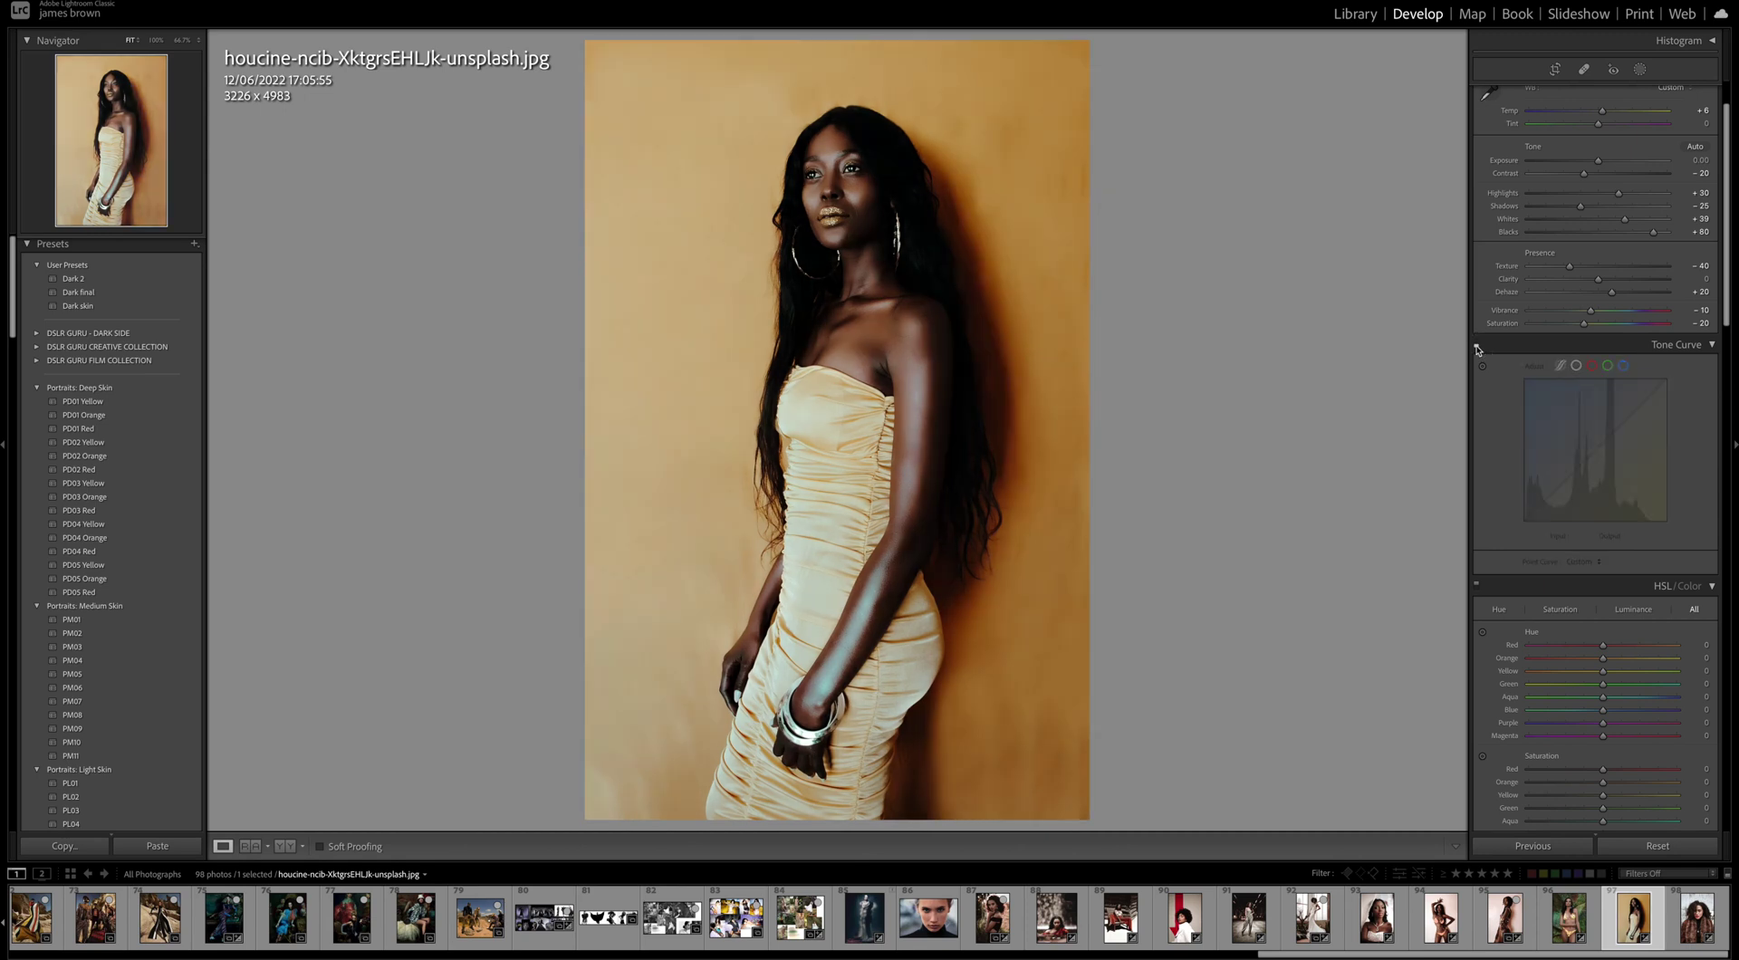
click(1477, 346)
click(1477, 347)
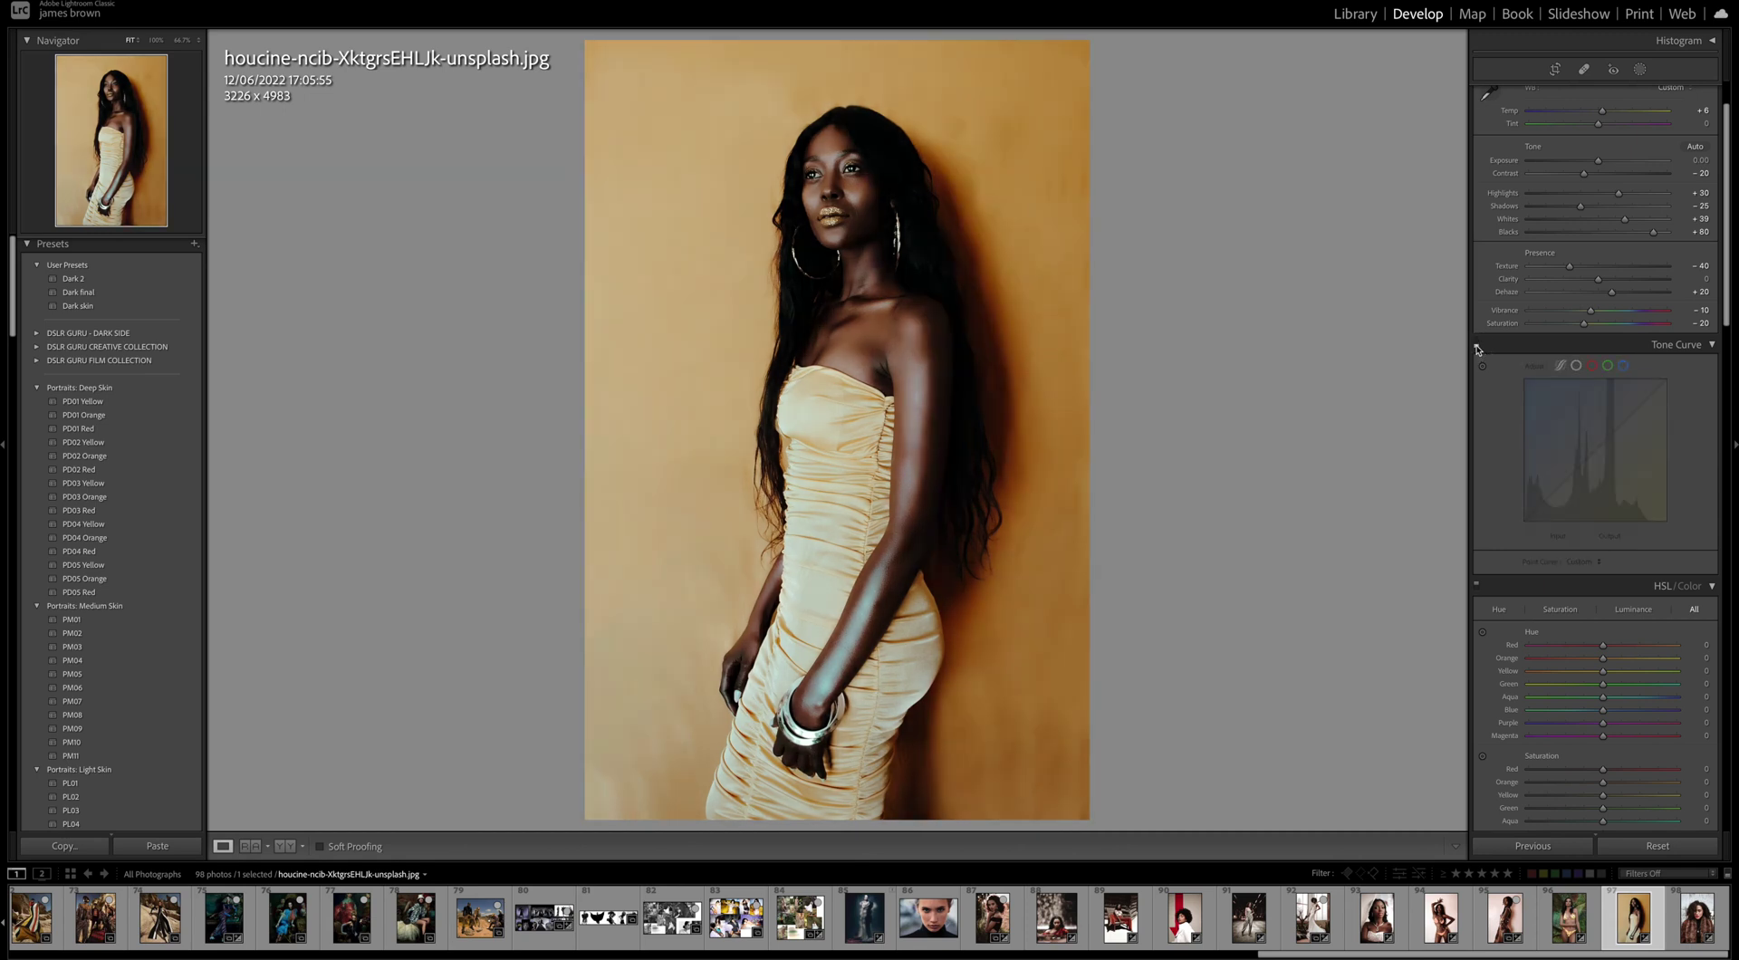
click(1477, 347)
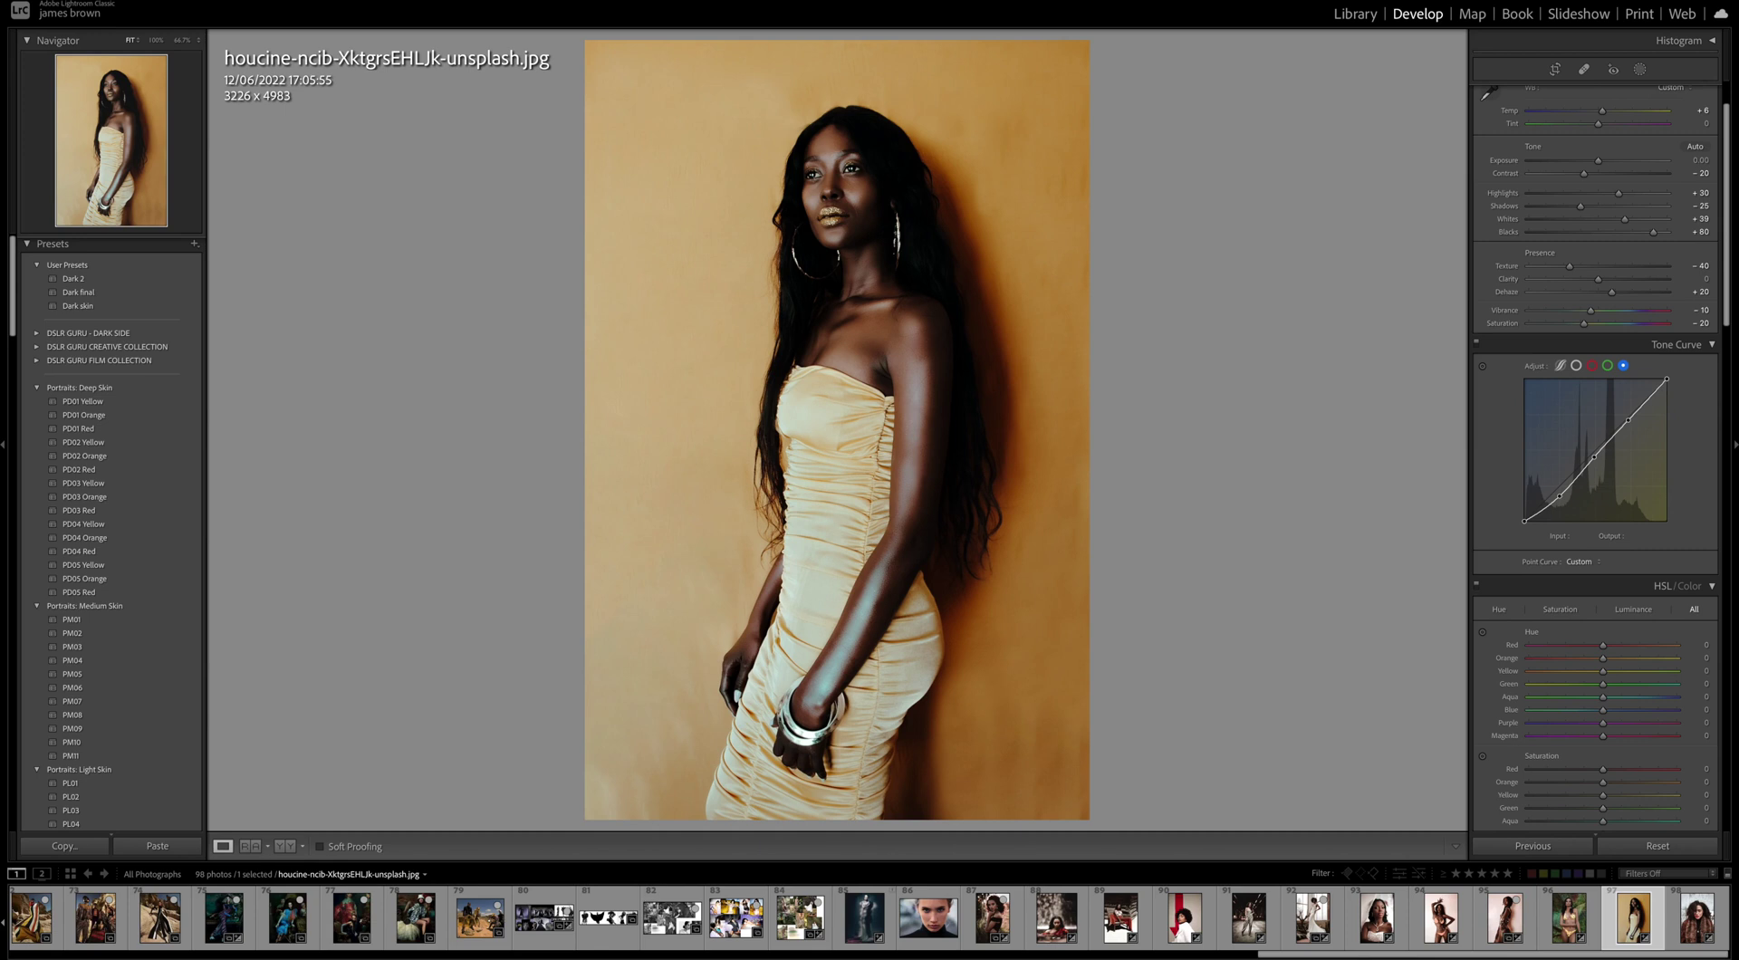
Step: Set the HSL hue of Red to -20, Orange to -10 and Yellow to -10
scroll(1666, 611, down, 5)
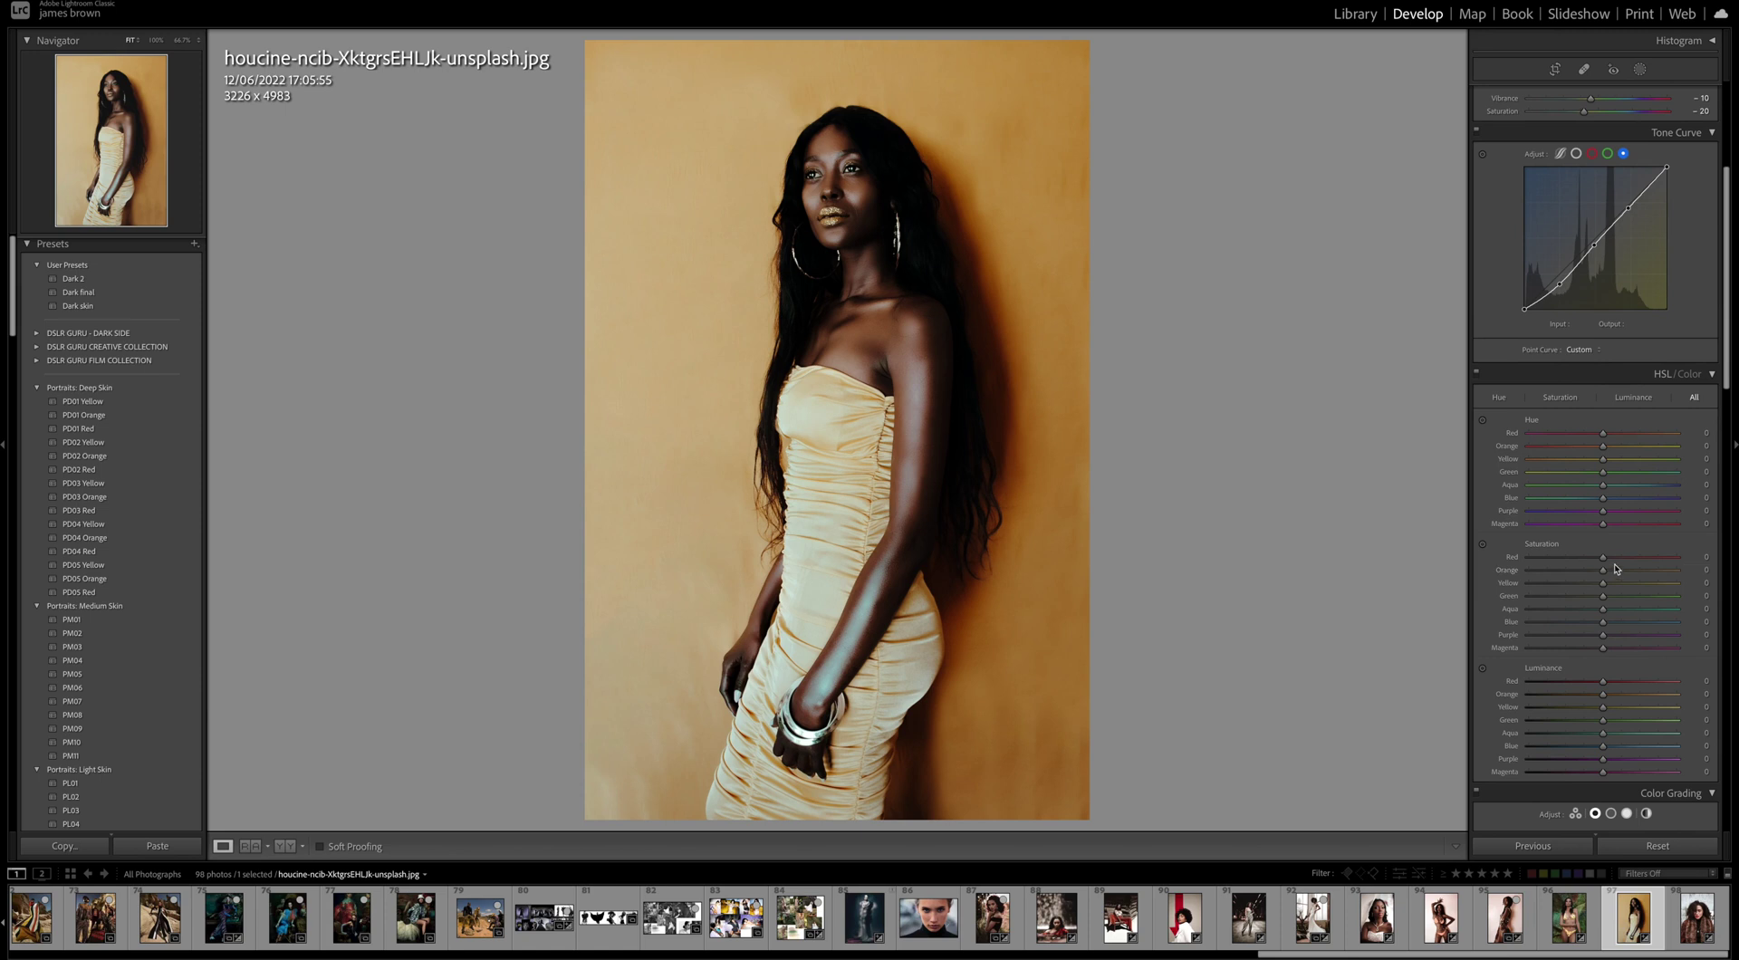
click(1498, 398)
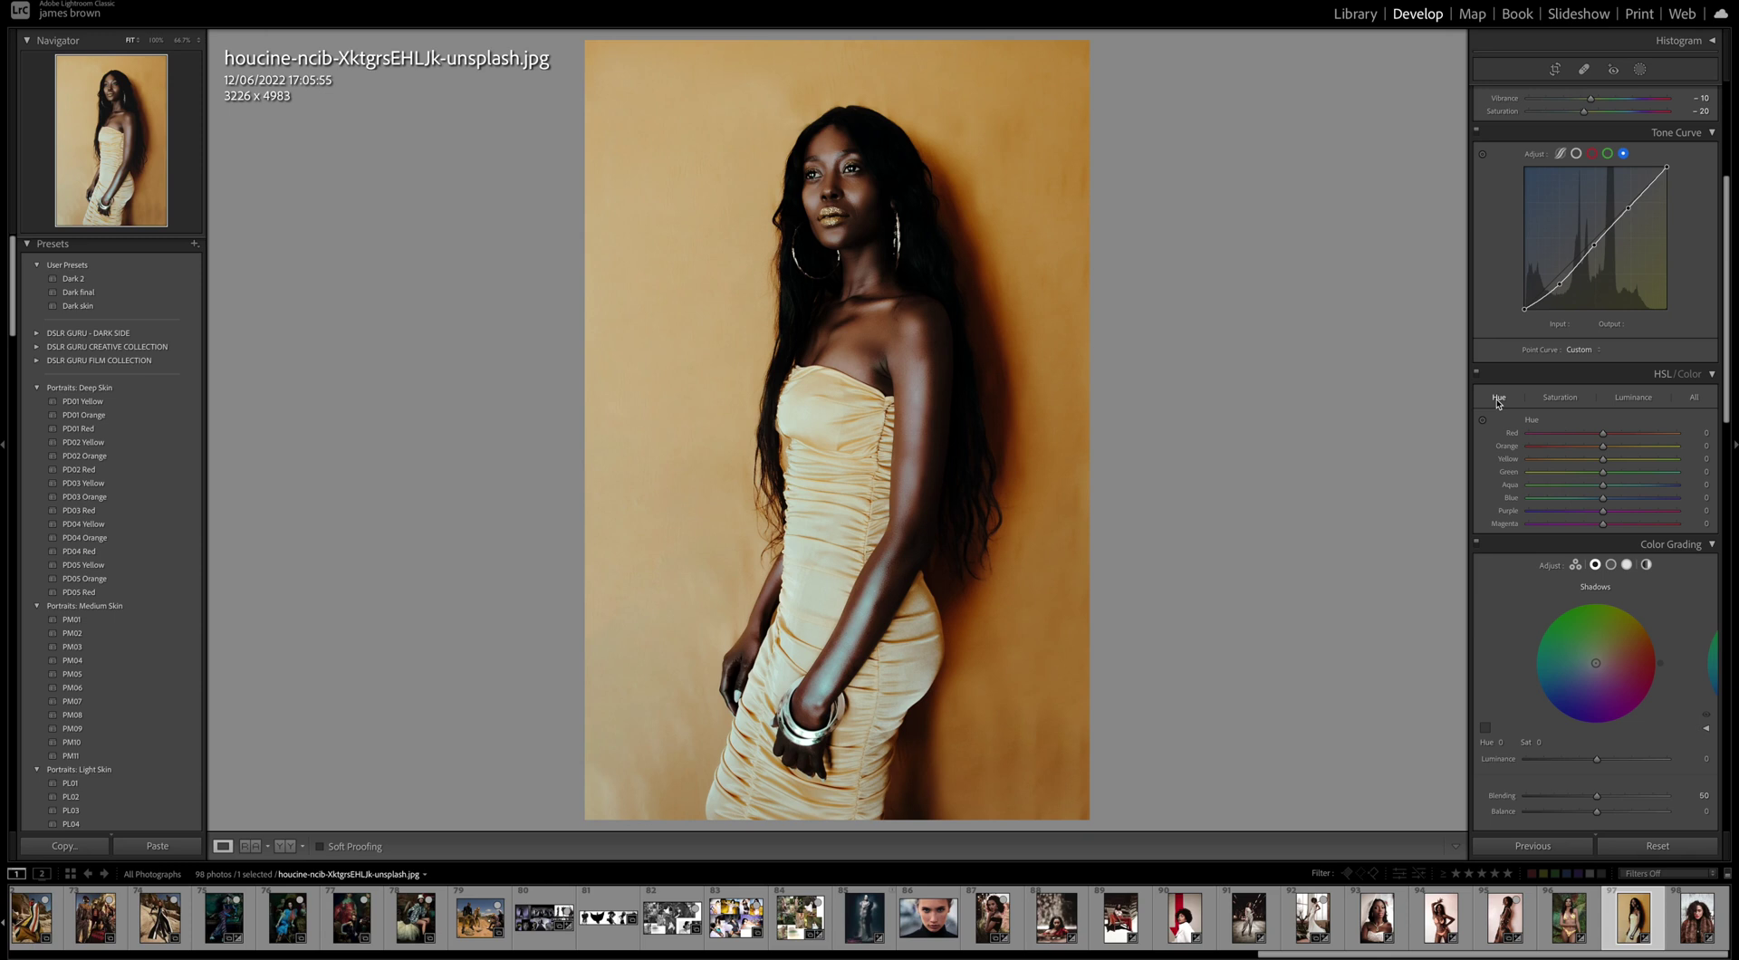
drag(1603, 434, 1595, 450)
drag(1601, 459, 1594, 461)
click(1595, 462)
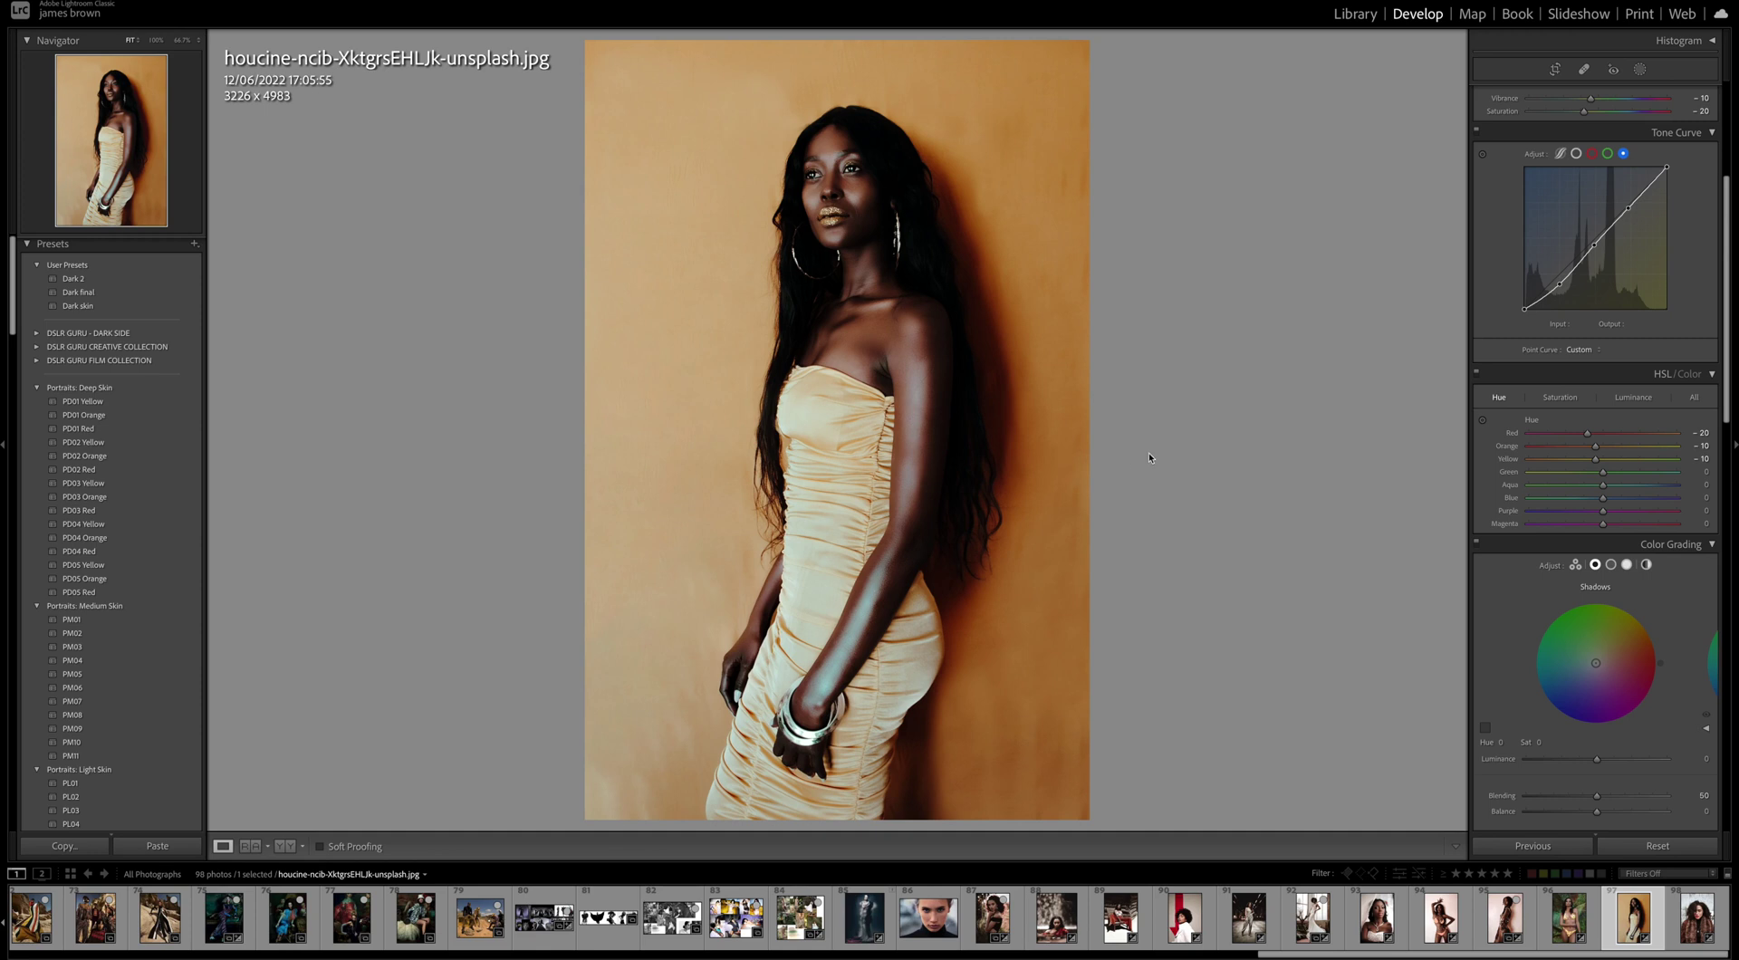
Step: Set the HSL saturation of Red to +9, Orange to -20 and Yellow to -10, and reduce the saturation of the remaining colours
click(1569, 400)
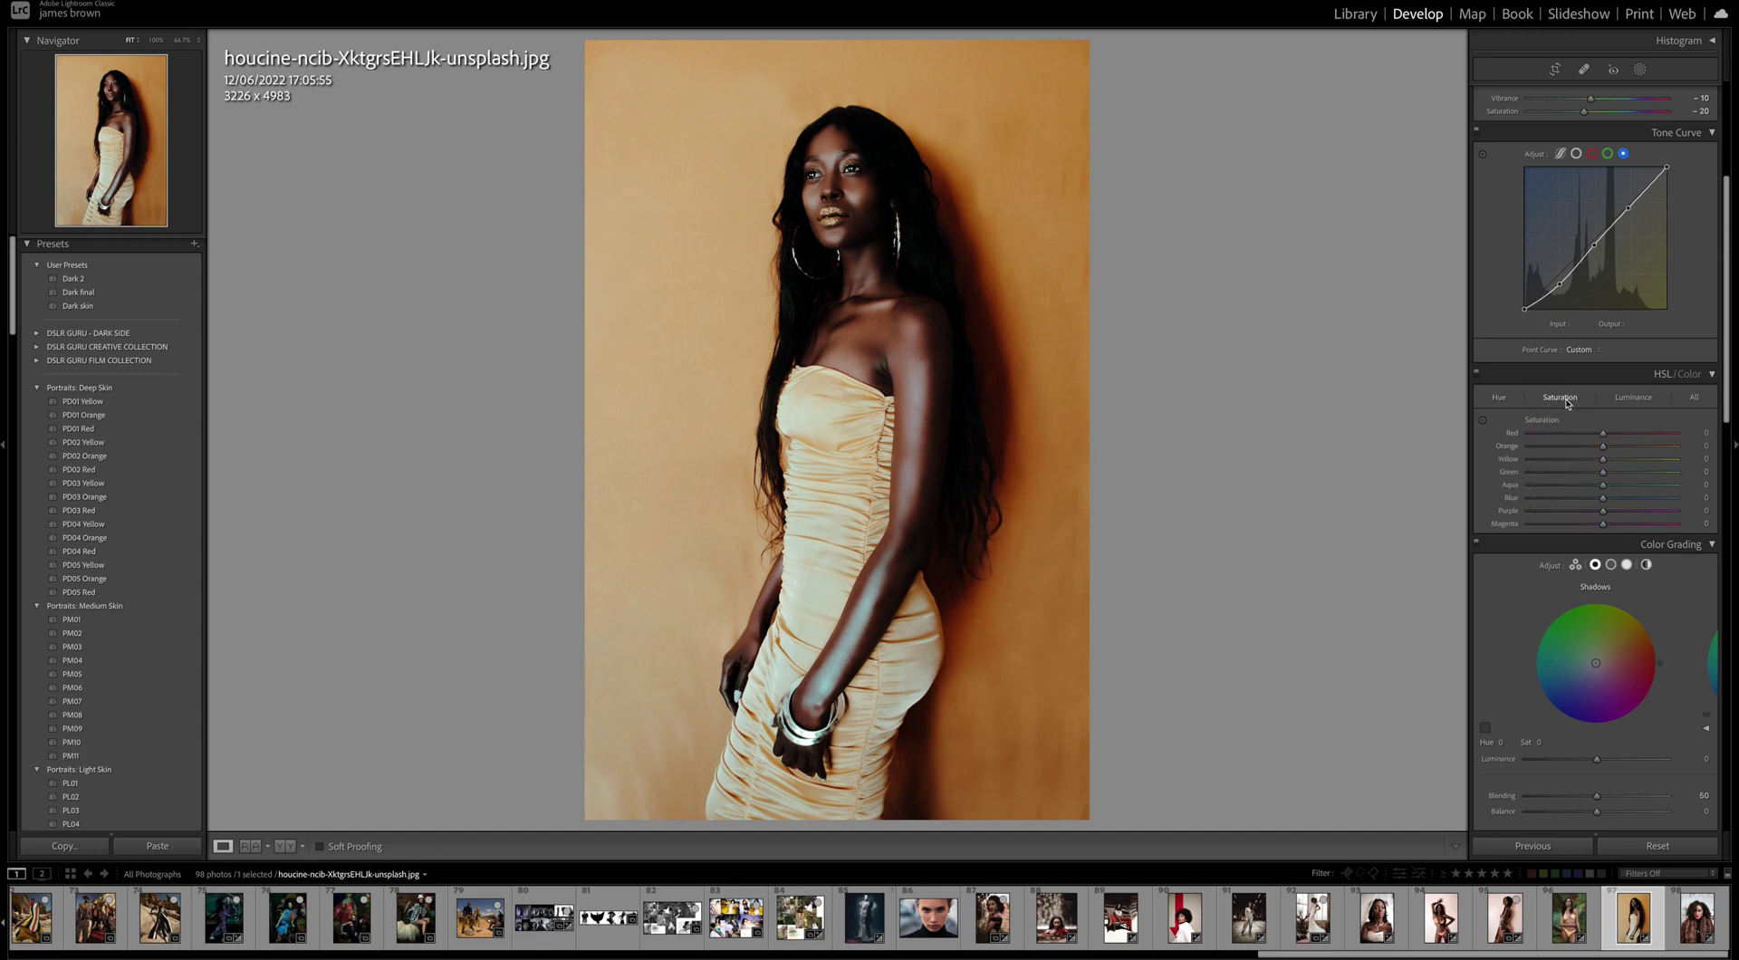
drag(1602, 433, 1589, 451)
drag(1602, 460, 1598, 462)
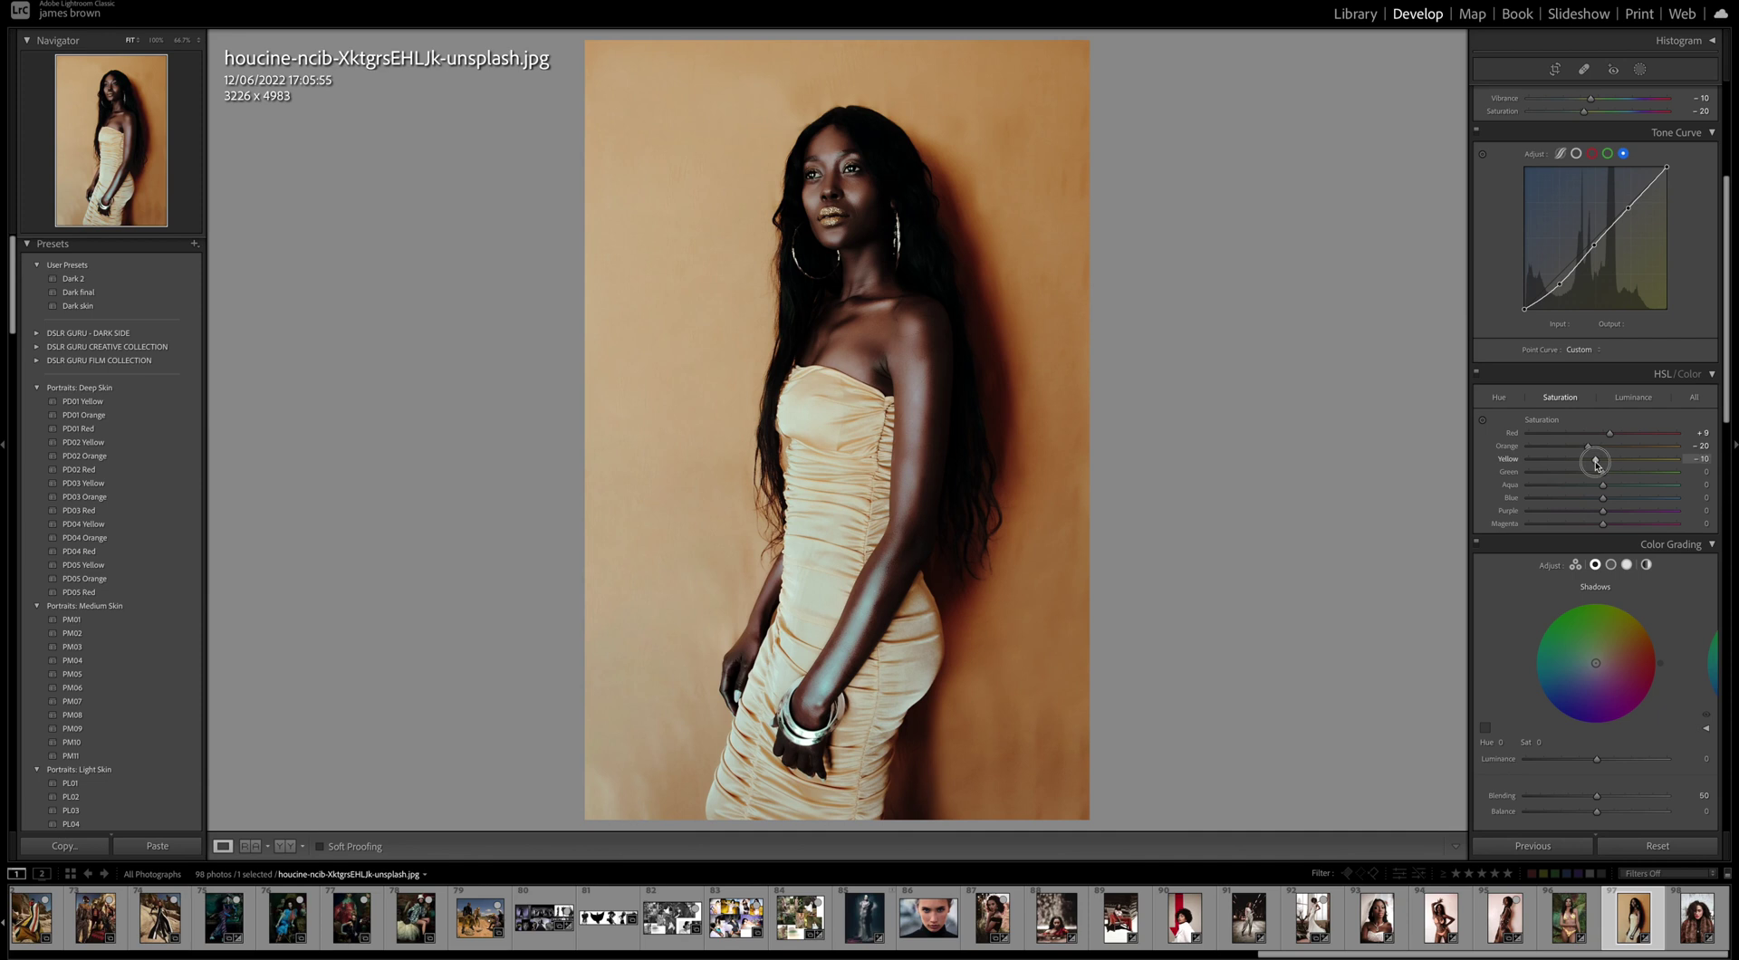
mouse_move(1597, 464)
mouse_down()
mouse_move(1601, 477)
mouse_move(1499, 487)
mouse_move(1621, 480)
mouse_move(1586, 477)
mouse_up()
drag(1602, 485, 1589, 503)
click(1587, 490)
Step: Set the HSL luminance of Red and Orange to -20, Yellow to +15, Aqua to -12, and Green, Blue, Purple and Magenta to -10
click(1635, 398)
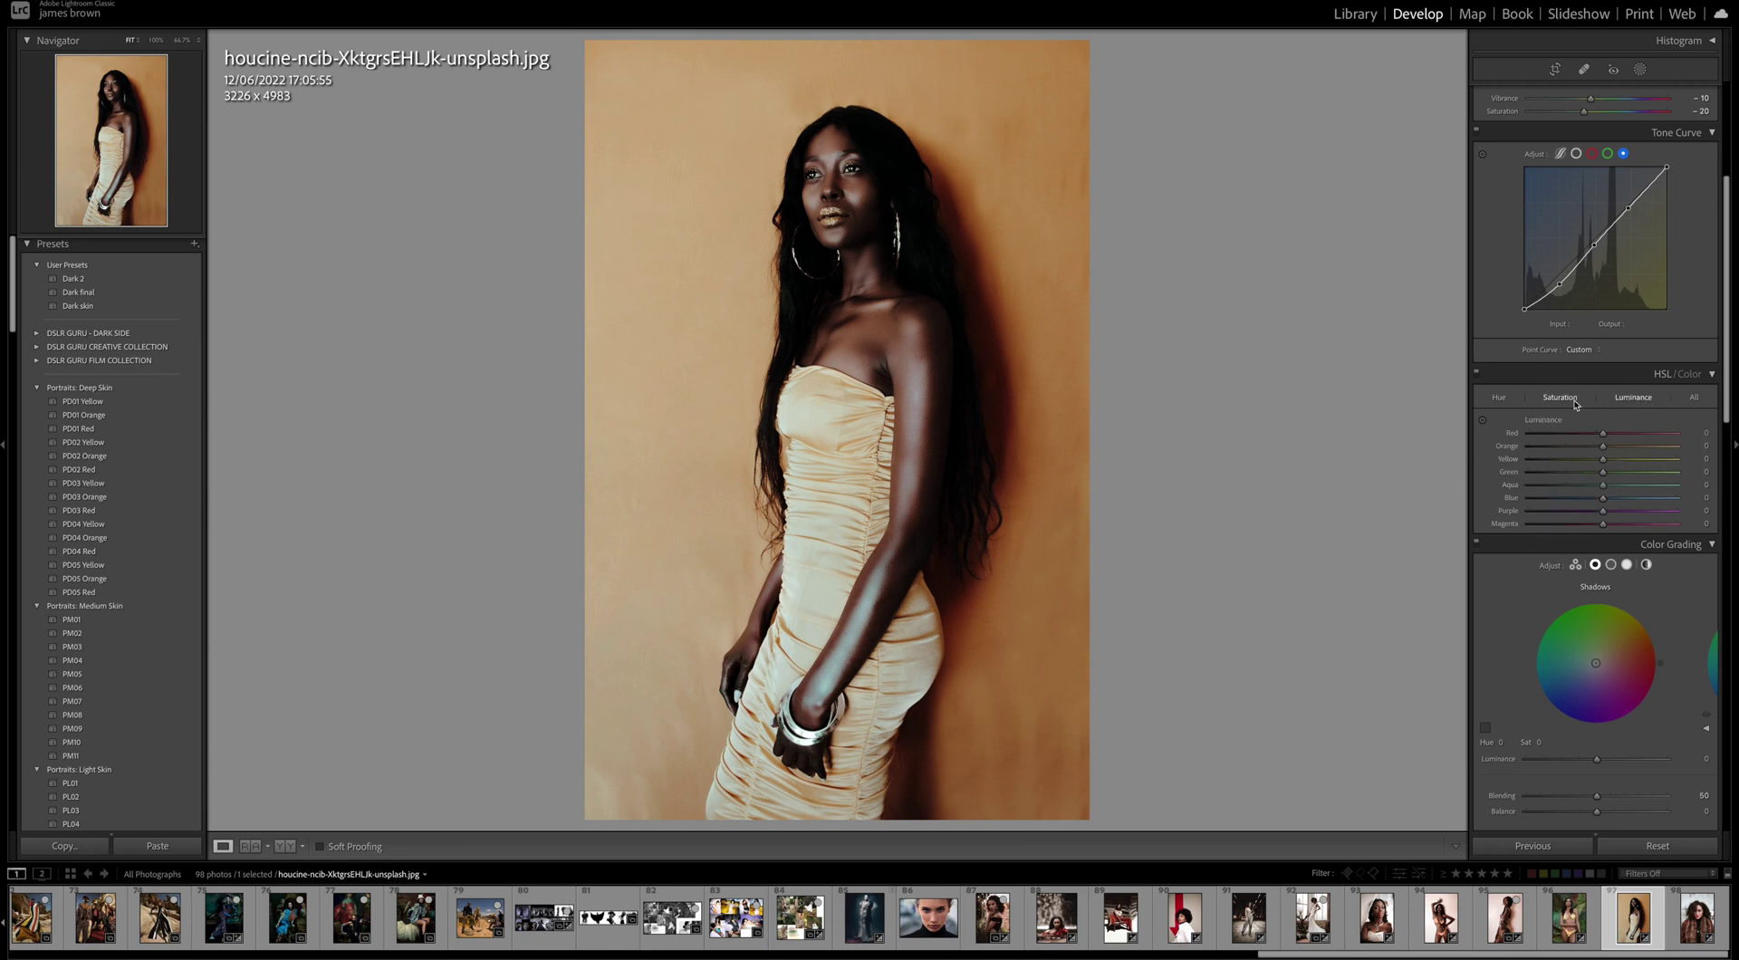
drag(1604, 438, 1591, 441)
drag(1591, 441, 1604, 452)
mouse_move(1604, 453)
mouse_down()
mouse_move(1590, 450)
mouse_move(1613, 462)
mouse_up()
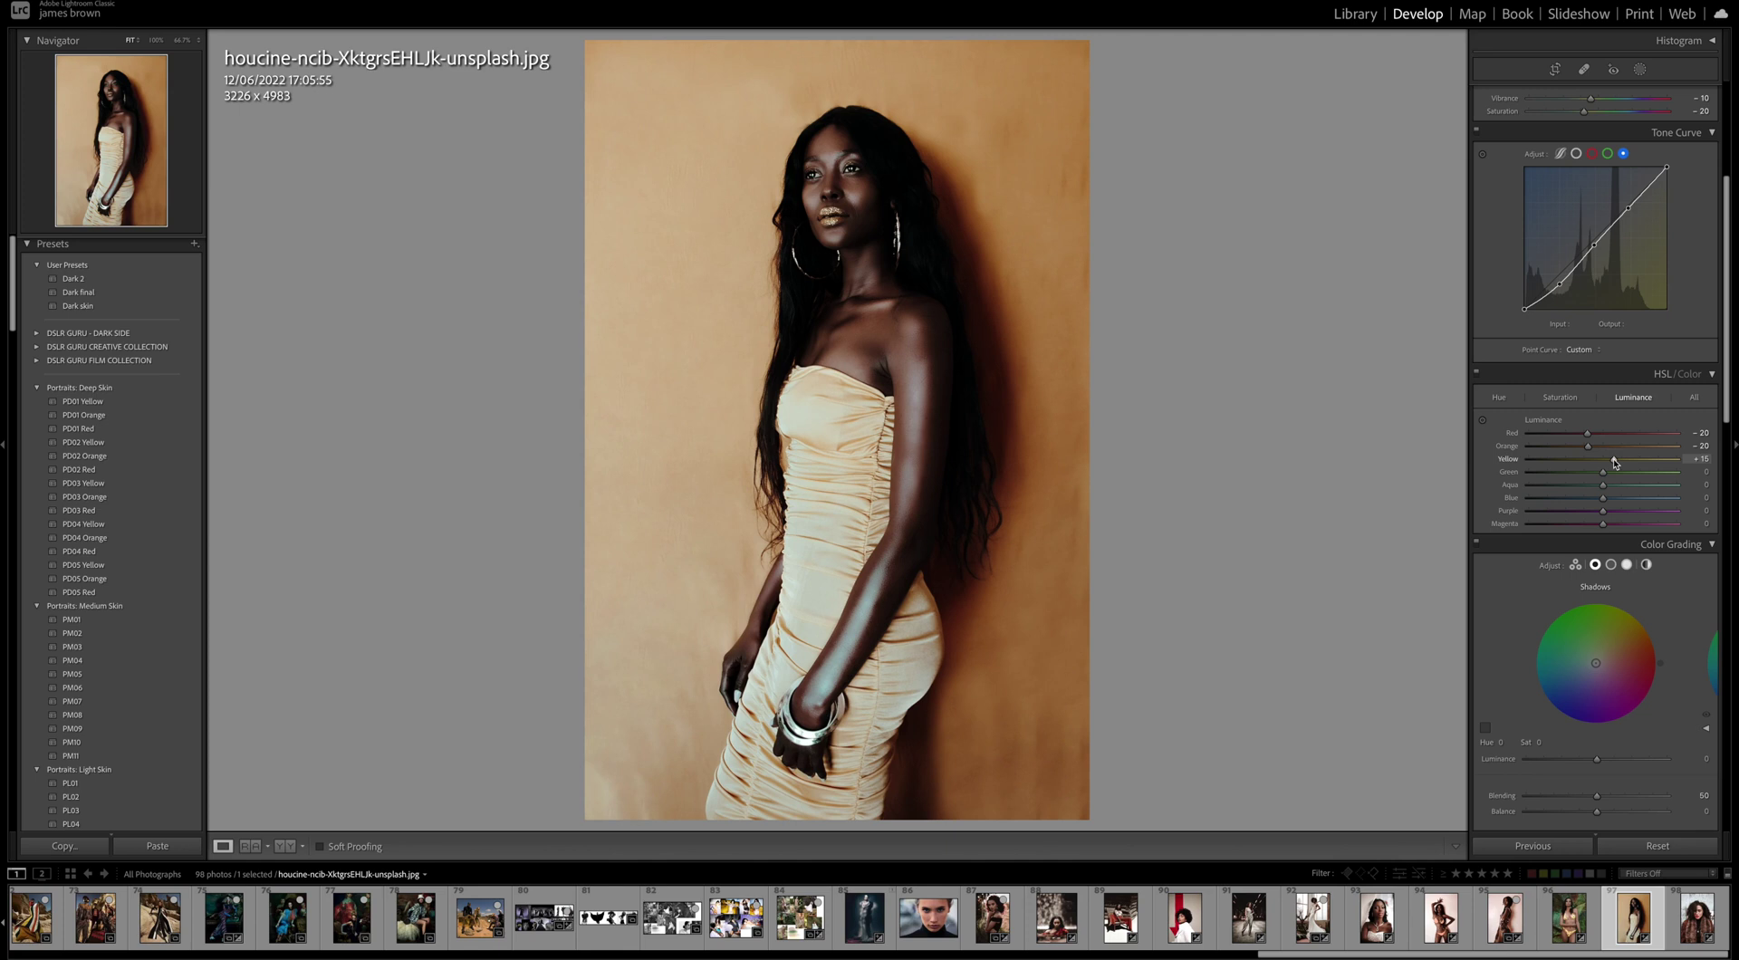
drag(1602, 472, 1595, 526)
Step: Toggle the HSL adjustments off and on repeatedly to compare their effect on the portrait's skin and background
click(1478, 372)
click(1477, 373)
click(1477, 373)
click(1477, 373)
click(1477, 373)
click(1478, 373)
click(1477, 373)
click(1477, 373)
click(1477, 373)
click(1477, 374)
click(1477, 374)
click(1477, 374)
click(1477, 374)
click(1477, 374)
Step: Set the HSL luminance of Red to 0 and compare the portrait with the HSL adjustments off and on
drag(1587, 438, 1603, 435)
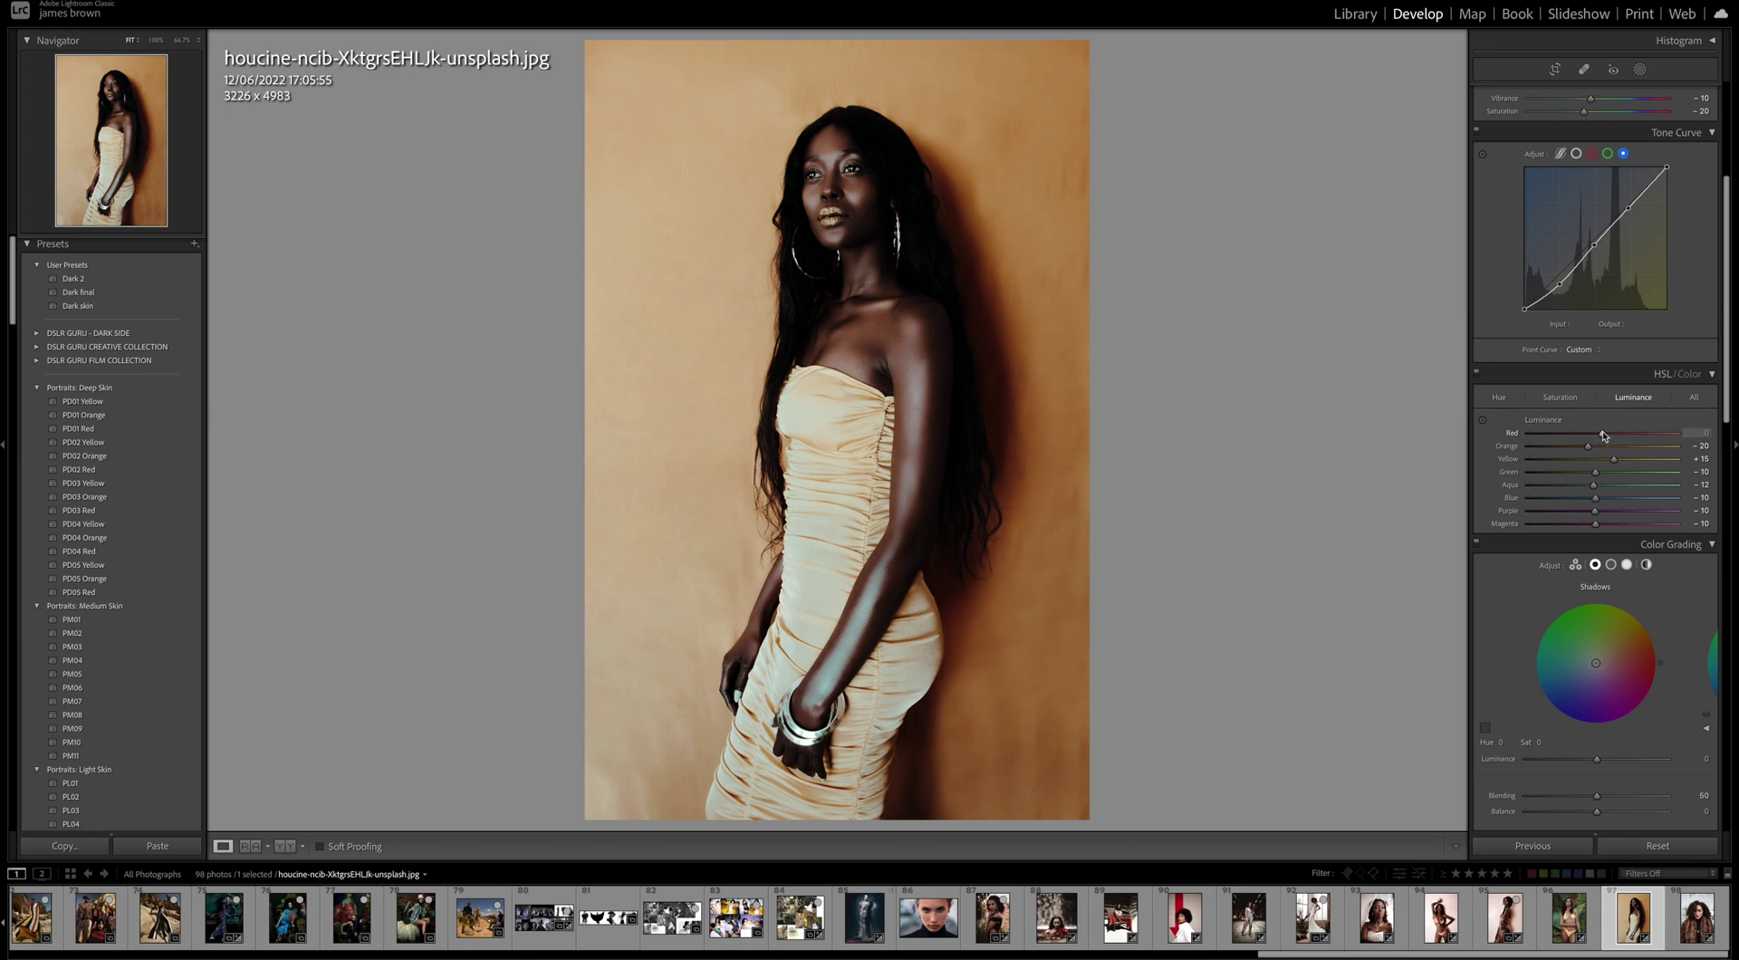
click(1478, 374)
click(1478, 374)
click(1478, 374)
click(1478, 374)
Step: Tint the shadows in Color Grading with a warm tone at hue 38 and saturation 14
scroll(1604, 575, down, 3)
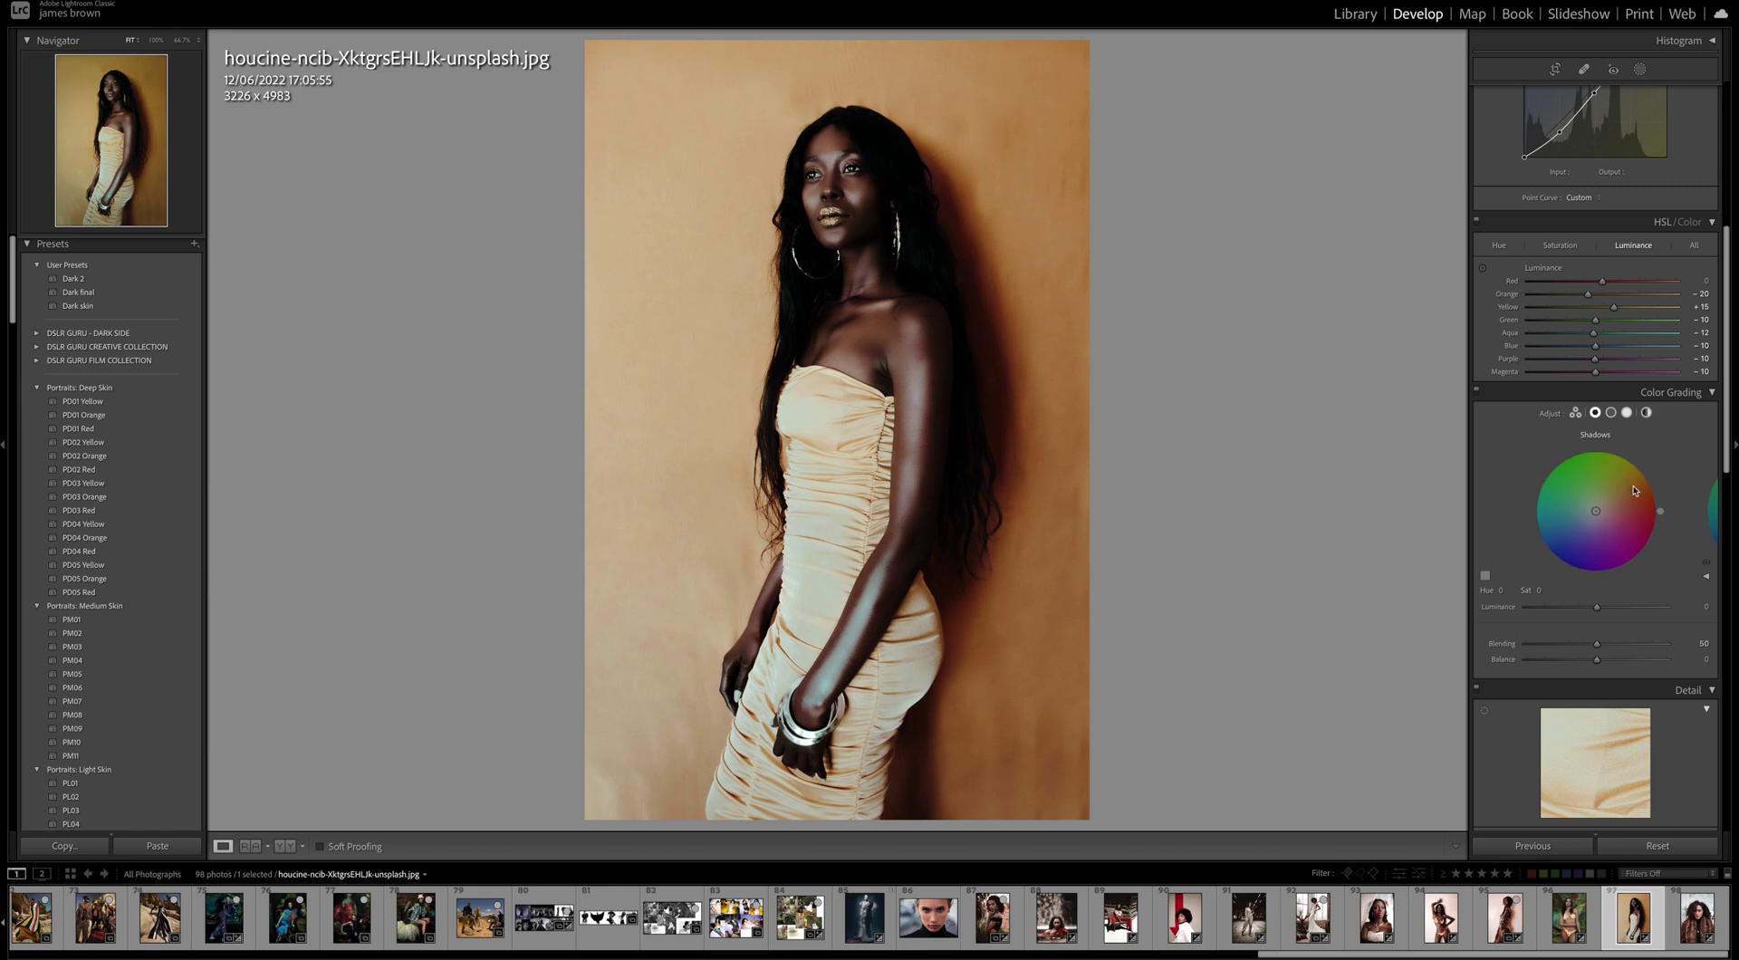
click(1501, 589)
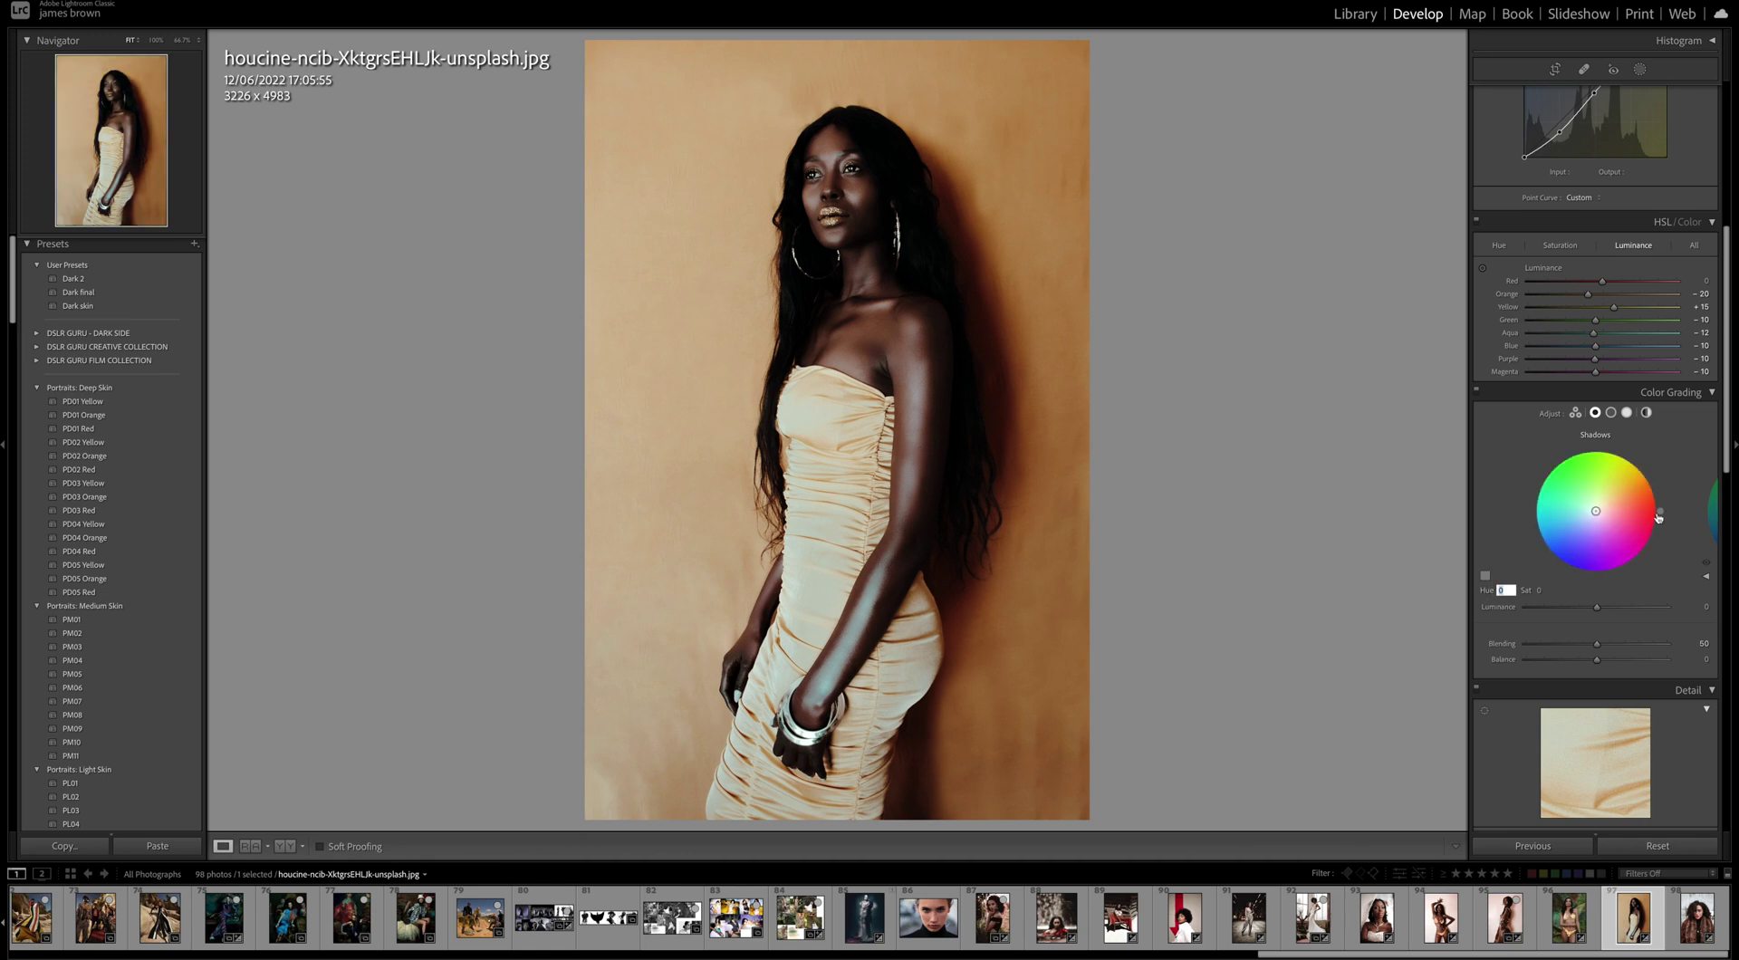
text(14)
key(Return)
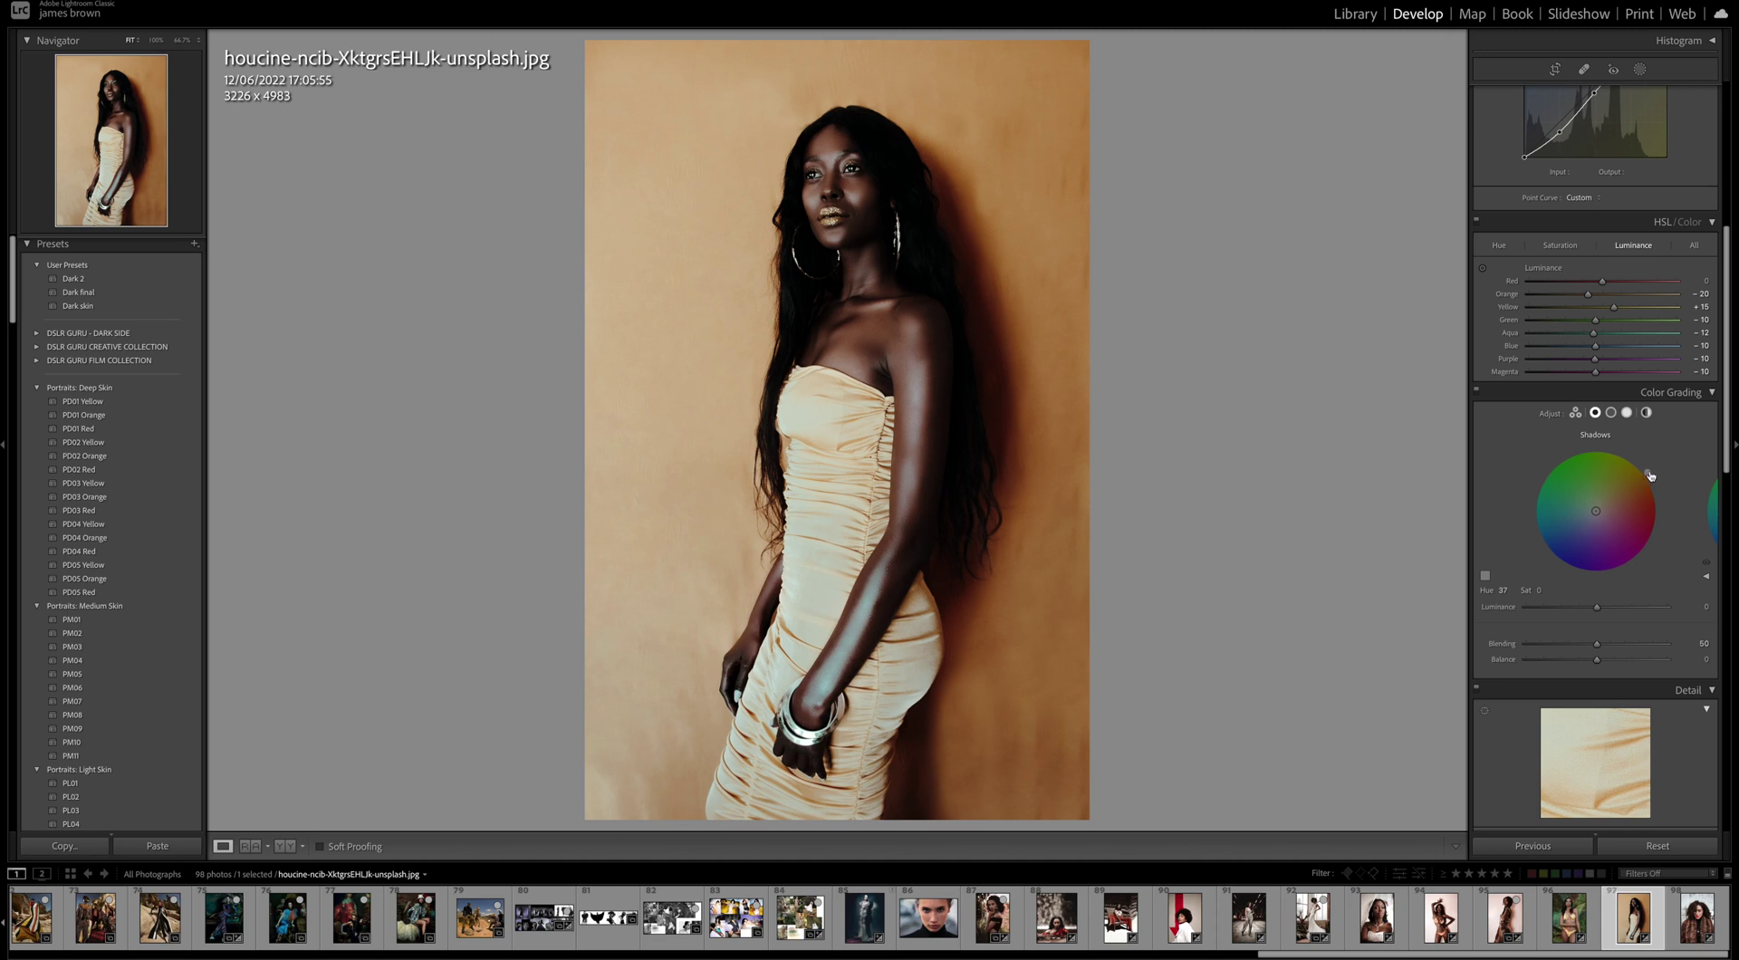
drag(1595, 511, 1597, 508)
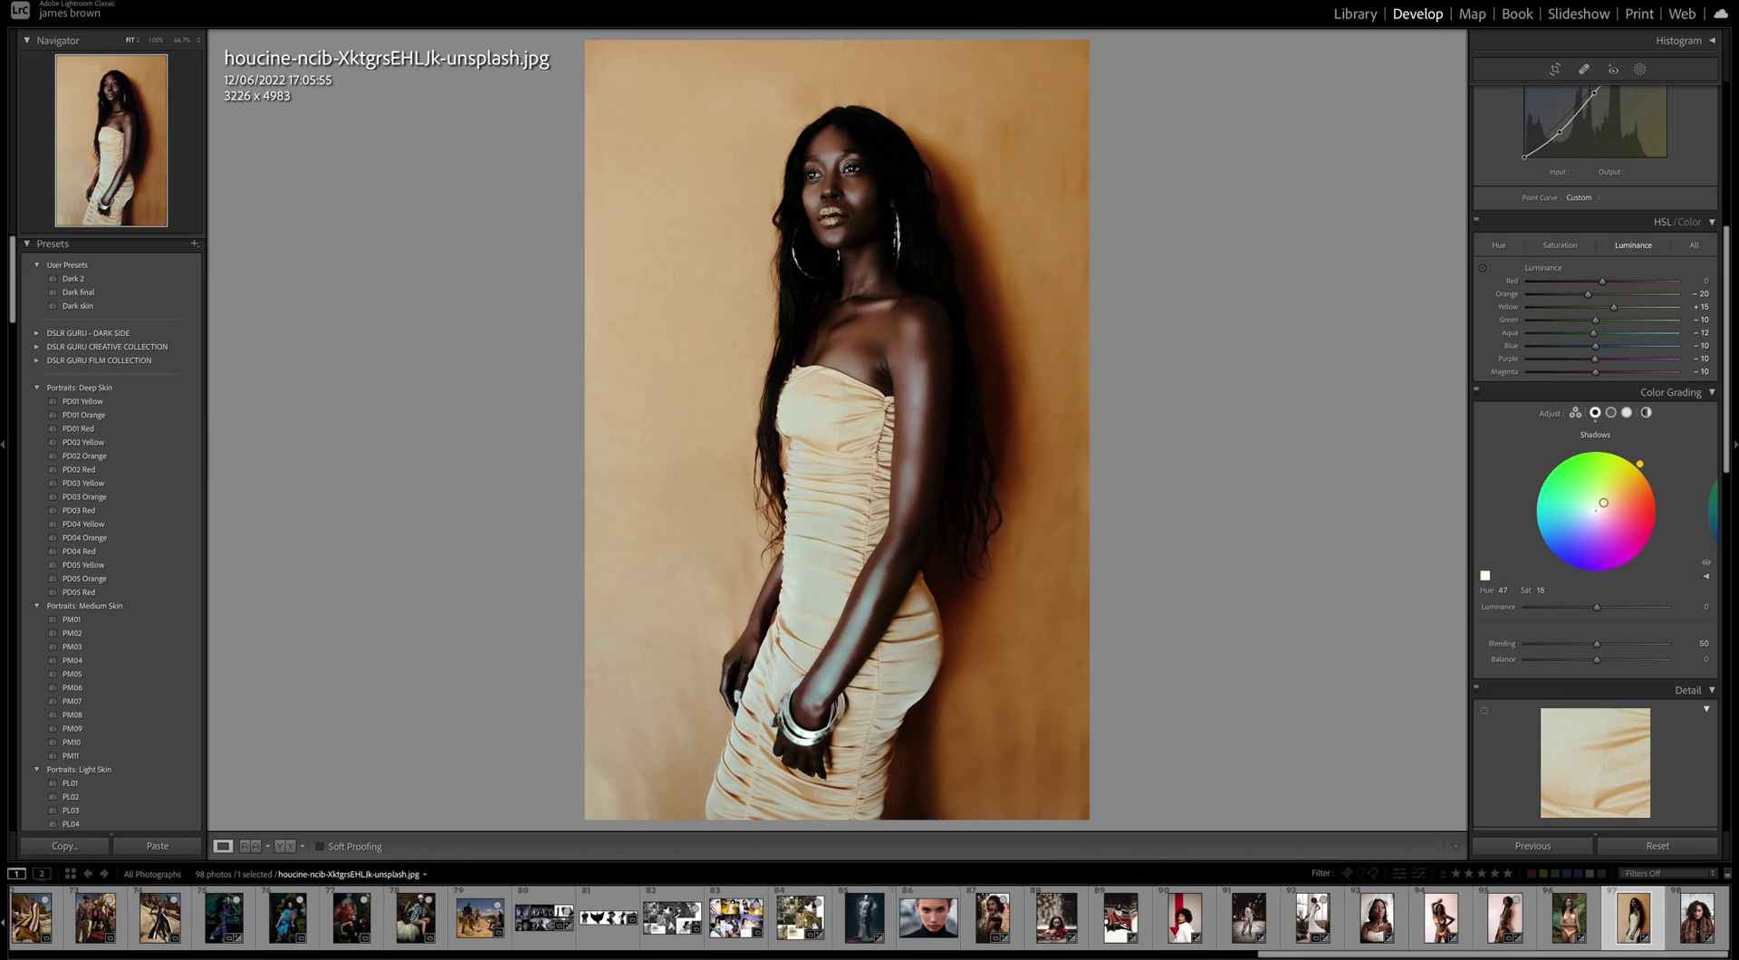
drag(1601, 504, 1600, 505)
drag(1643, 468, 1636, 460)
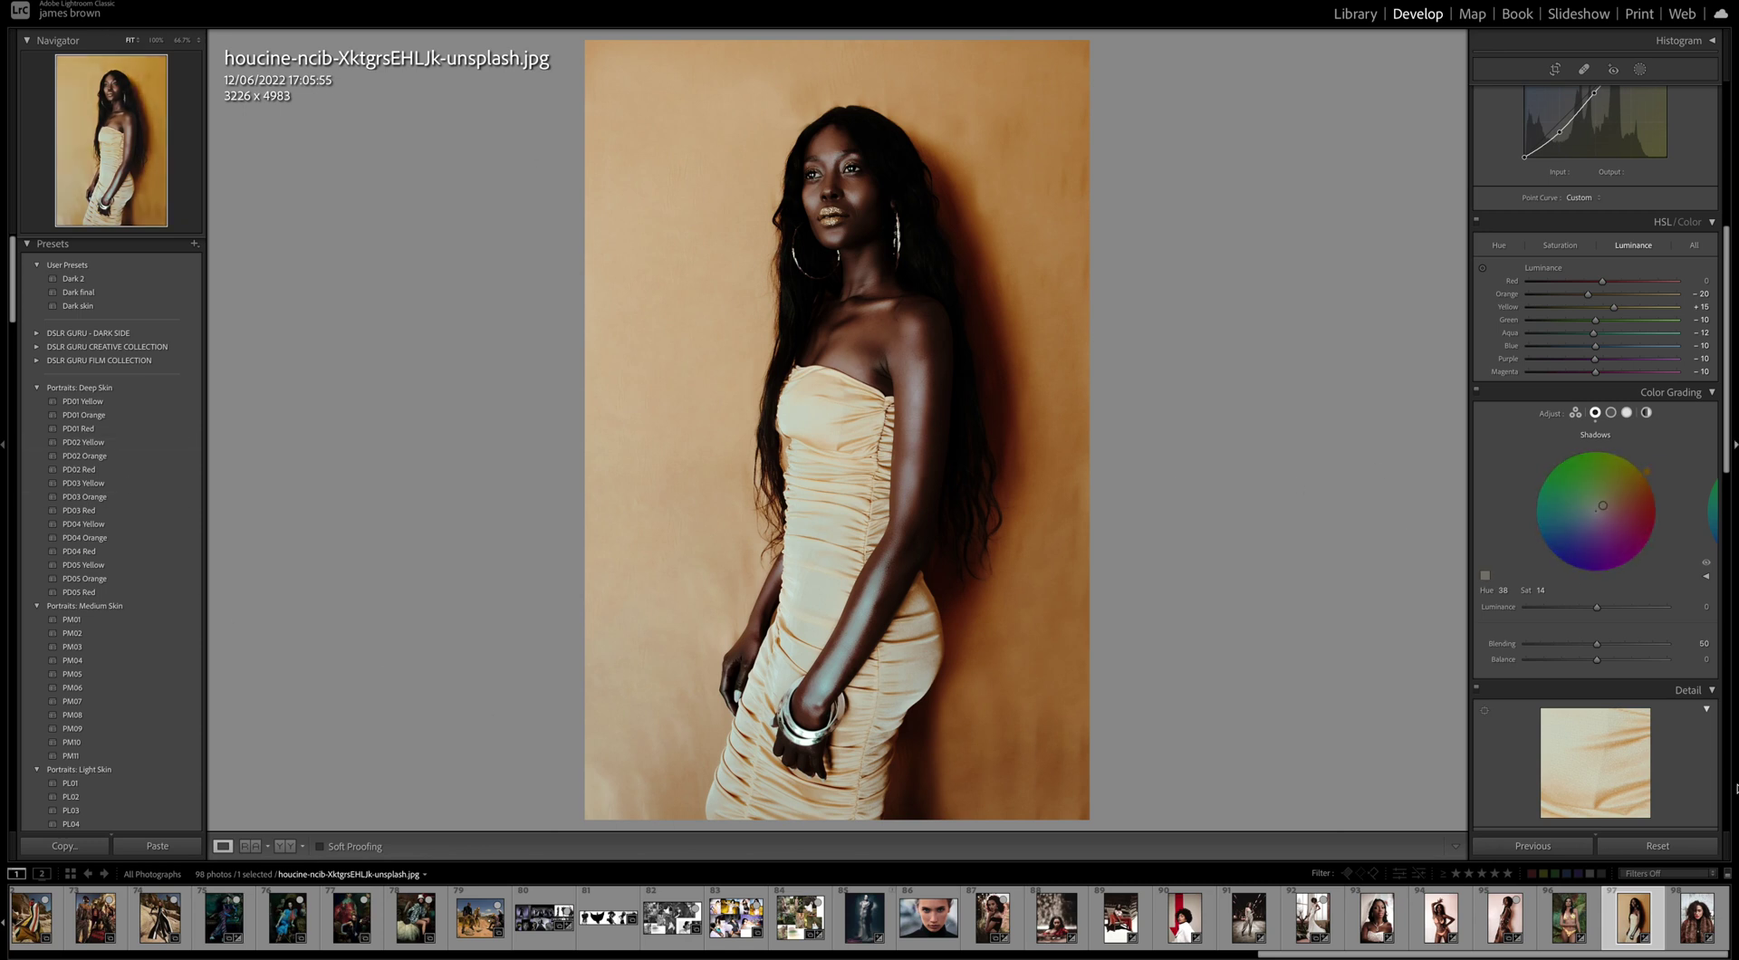
Step: Set the sharpening amount to 10, with detail at 50 and masking at 50
scroll(1508, 577, down, 6)
drag(1529, 535, 1539, 537)
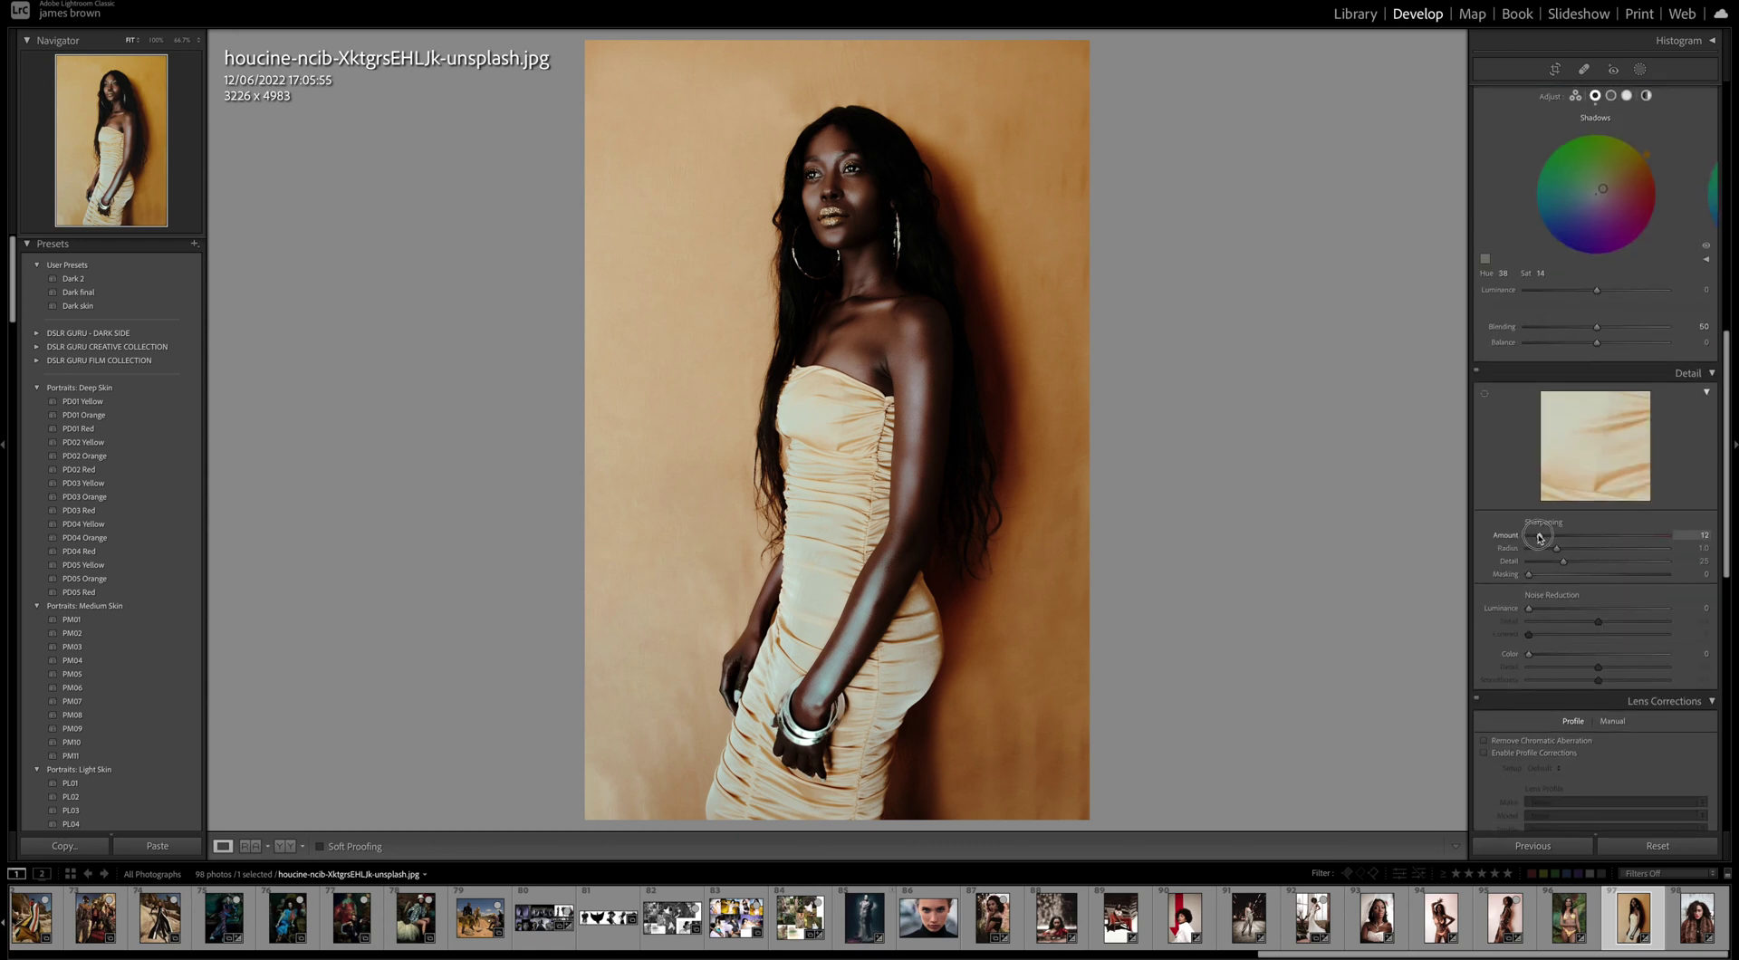
drag(1537, 537, 1597, 562)
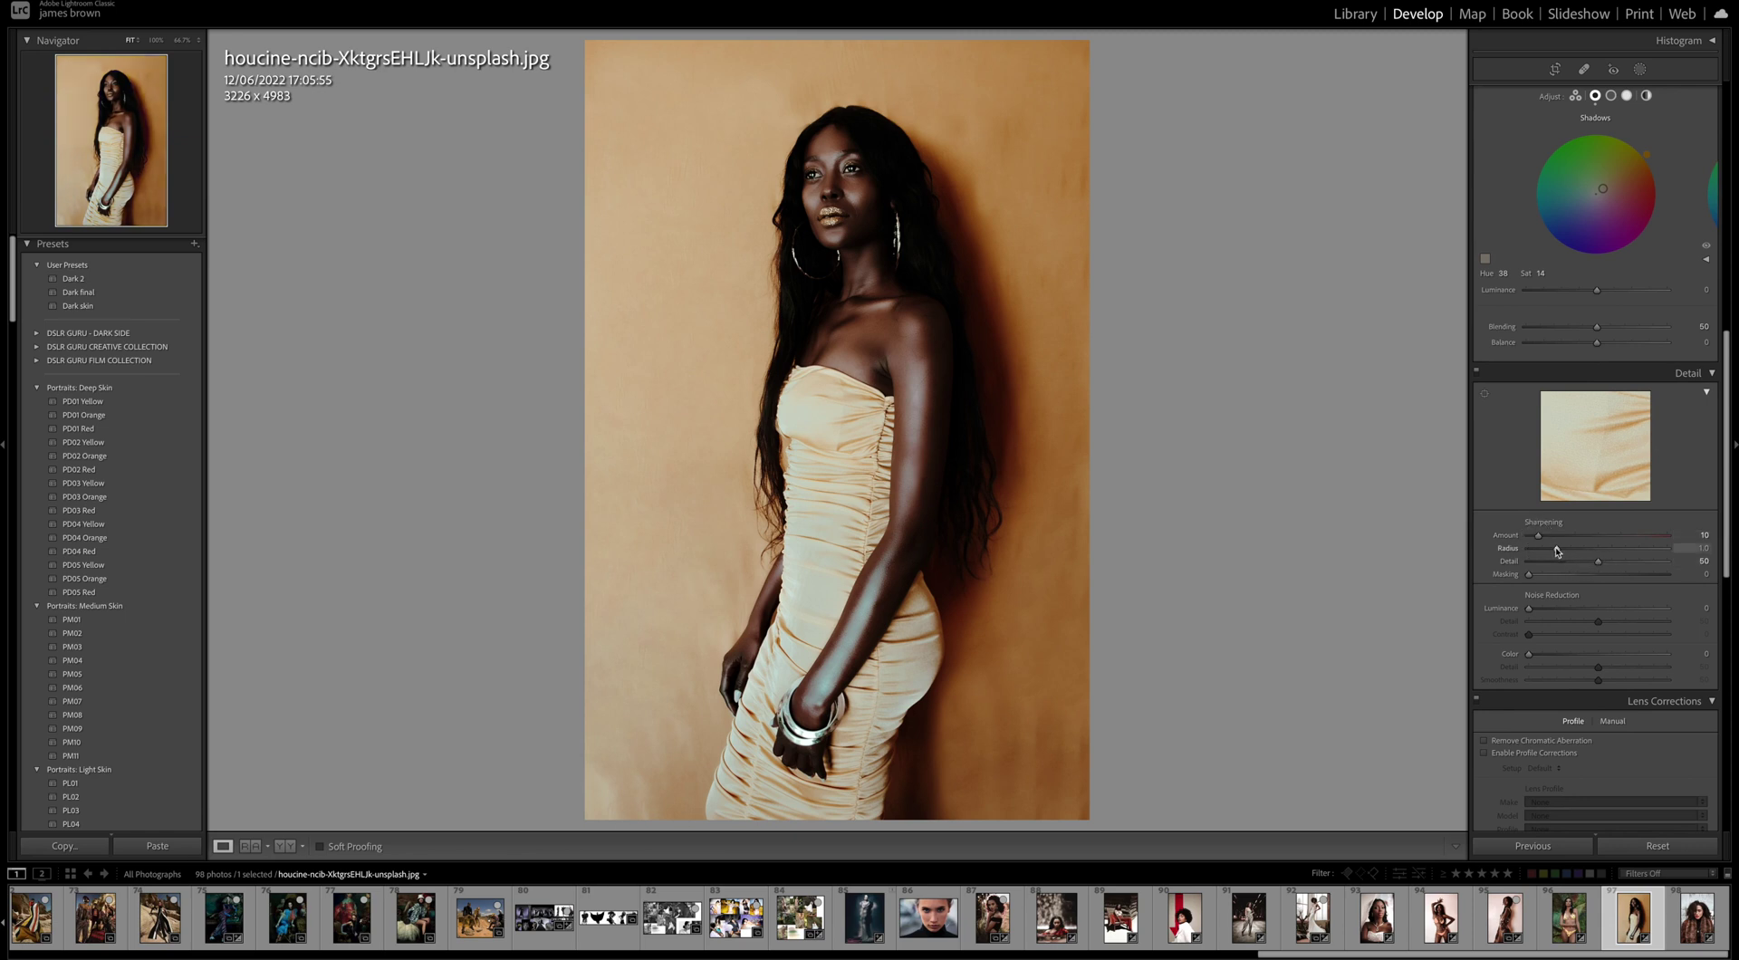
drag(1530, 574, 1599, 579)
Step: Set the noise reduction to 15 for luminance and 25 for color
scroll(1599, 579, down, 1)
scroll(1599, 579, down, 3)
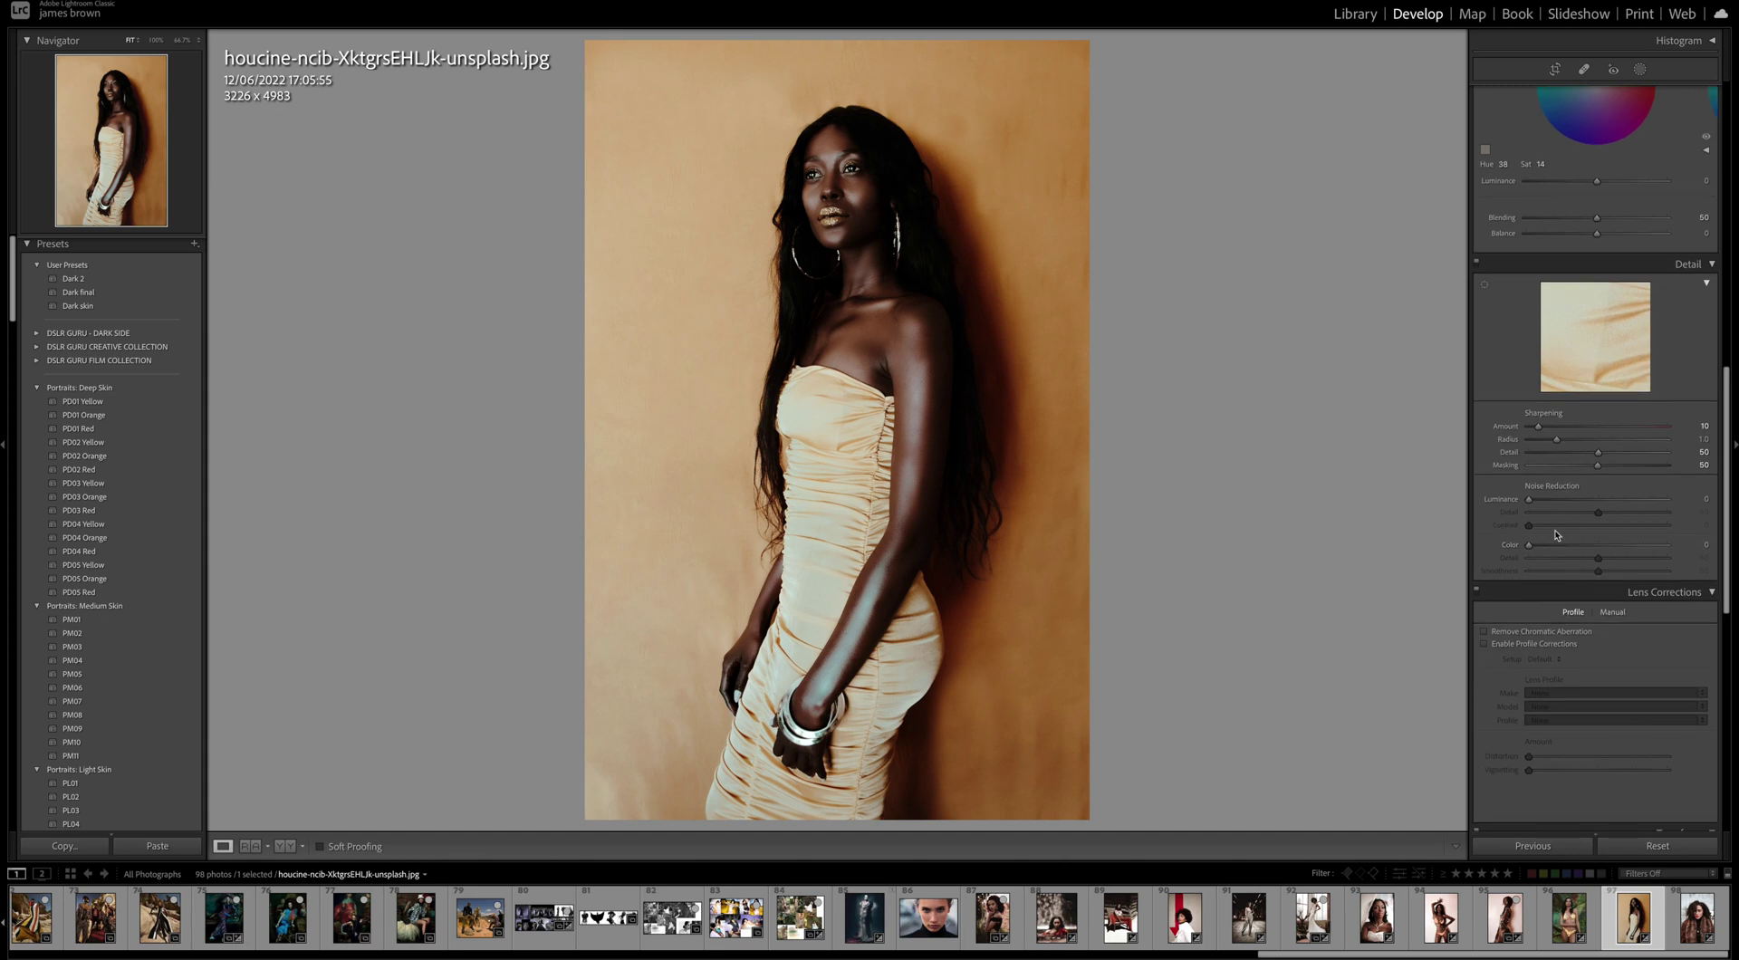
drag(1530, 499, 1562, 543)
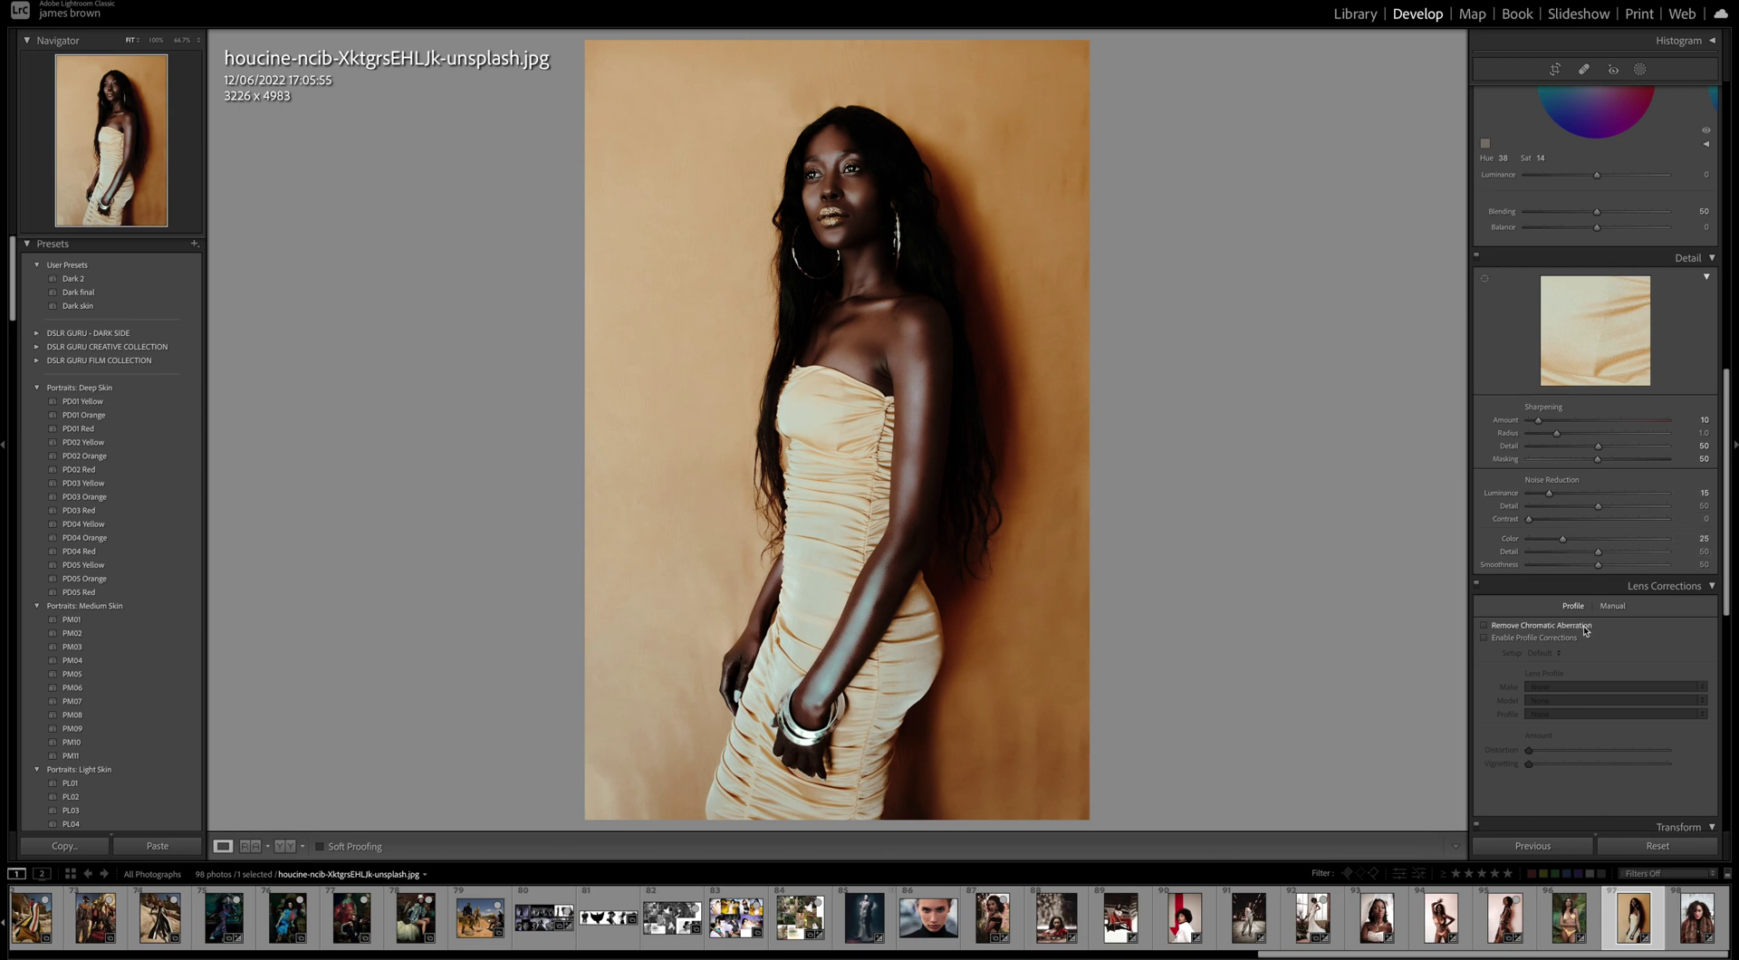
scroll(1565, 626, down, 4)
scroll(1563, 623, down, 1)
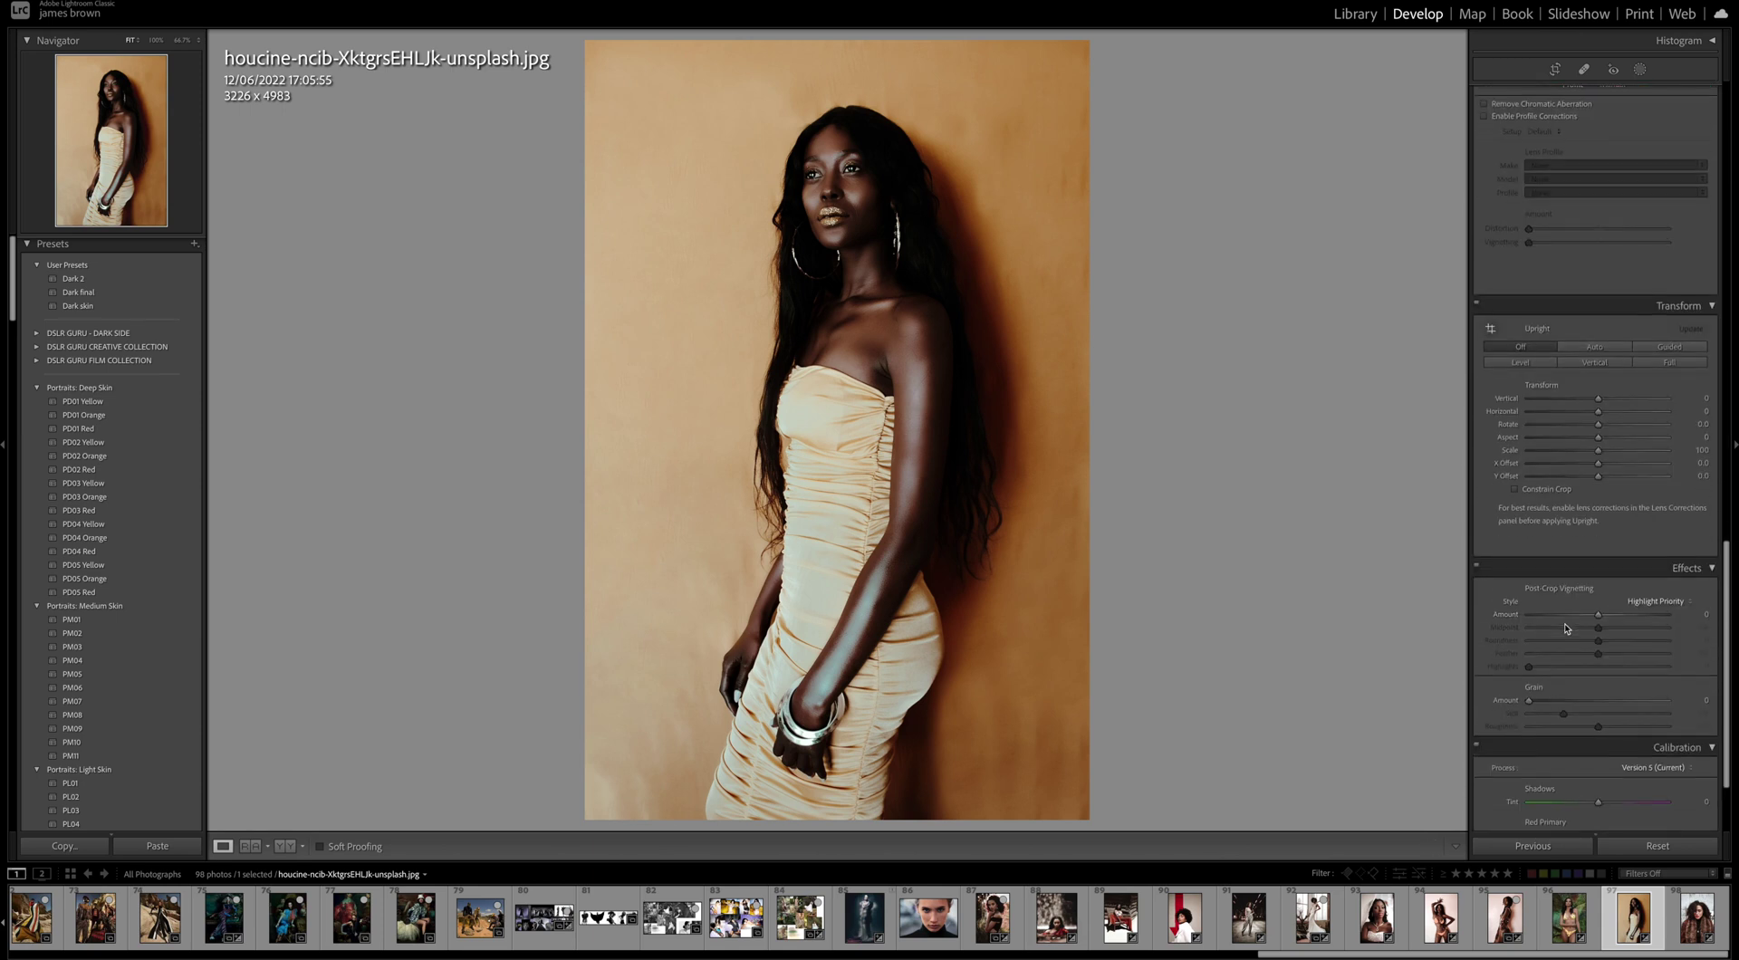
scroll(1567, 613, down, 3)
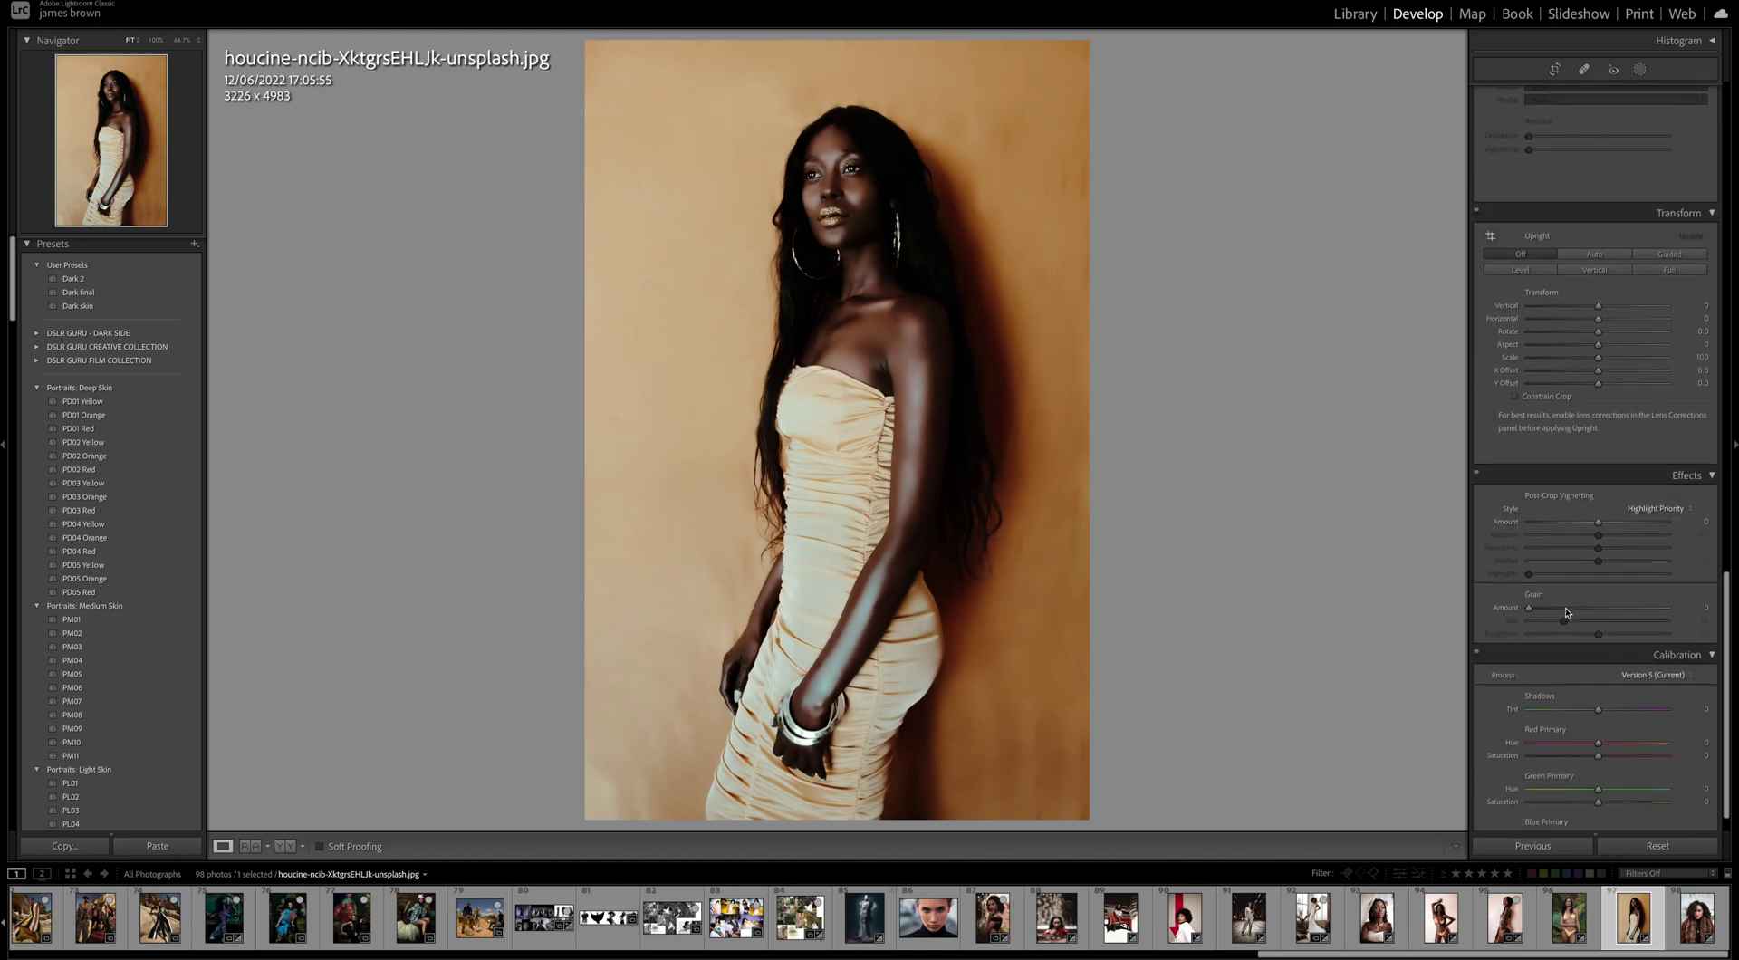
scroll(1566, 613, up, 12)
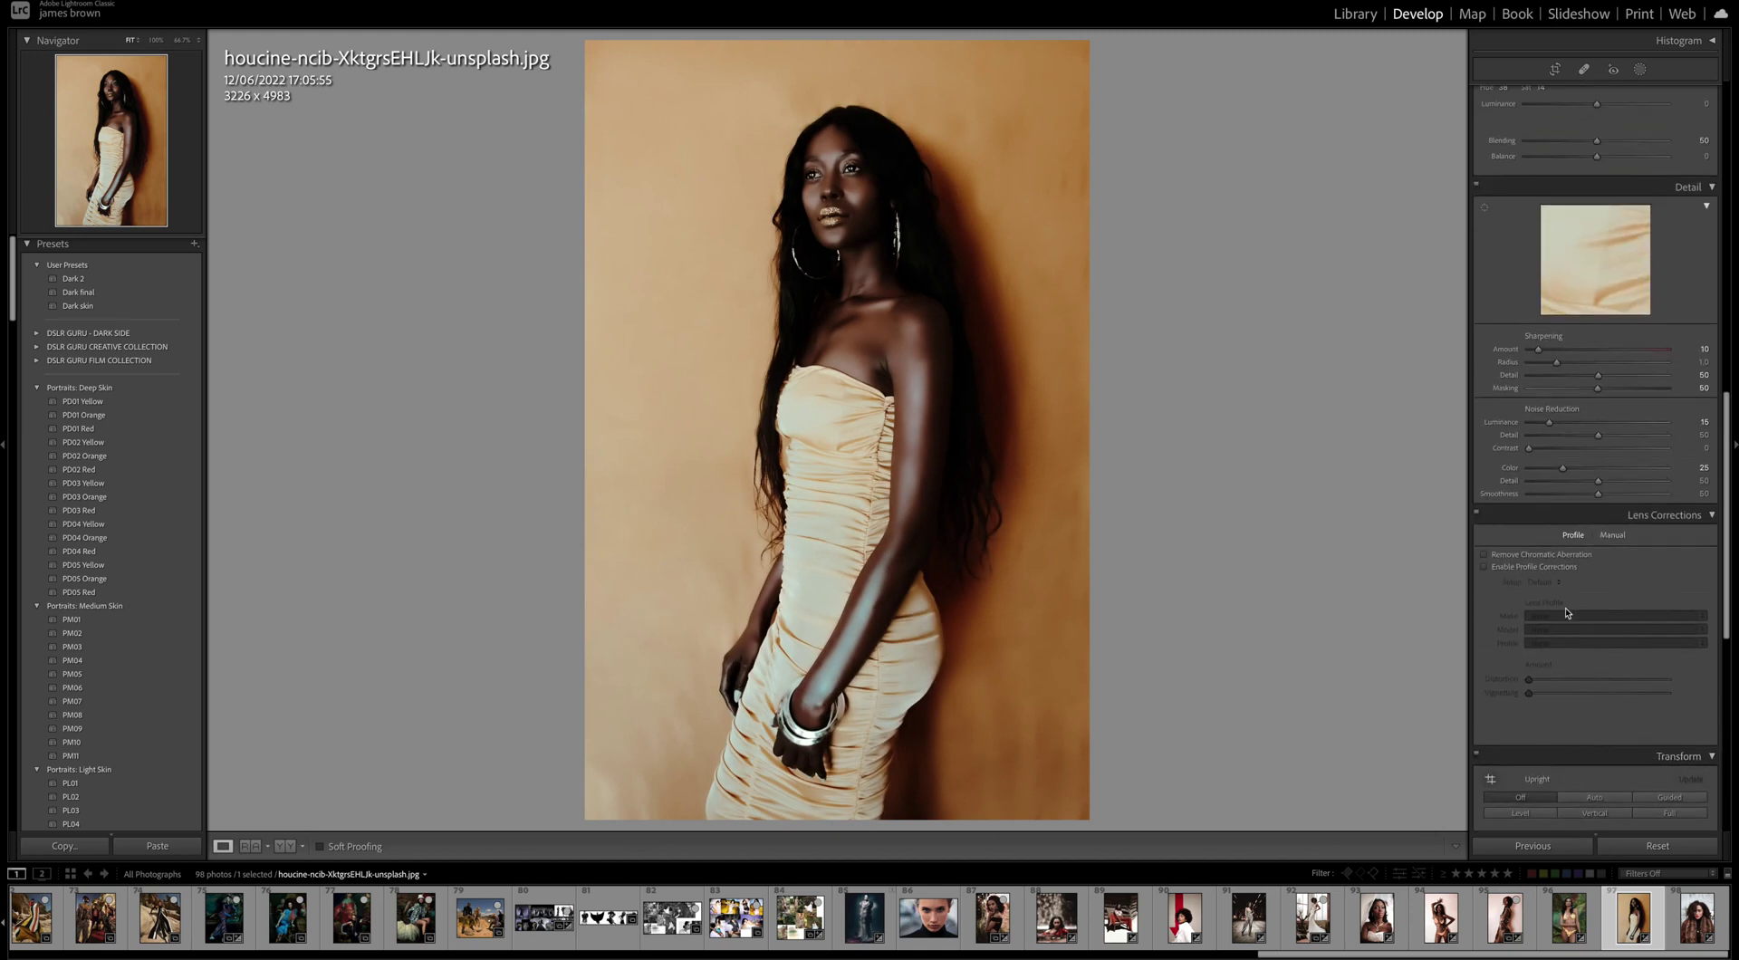
scroll(1565, 609, up, 5)
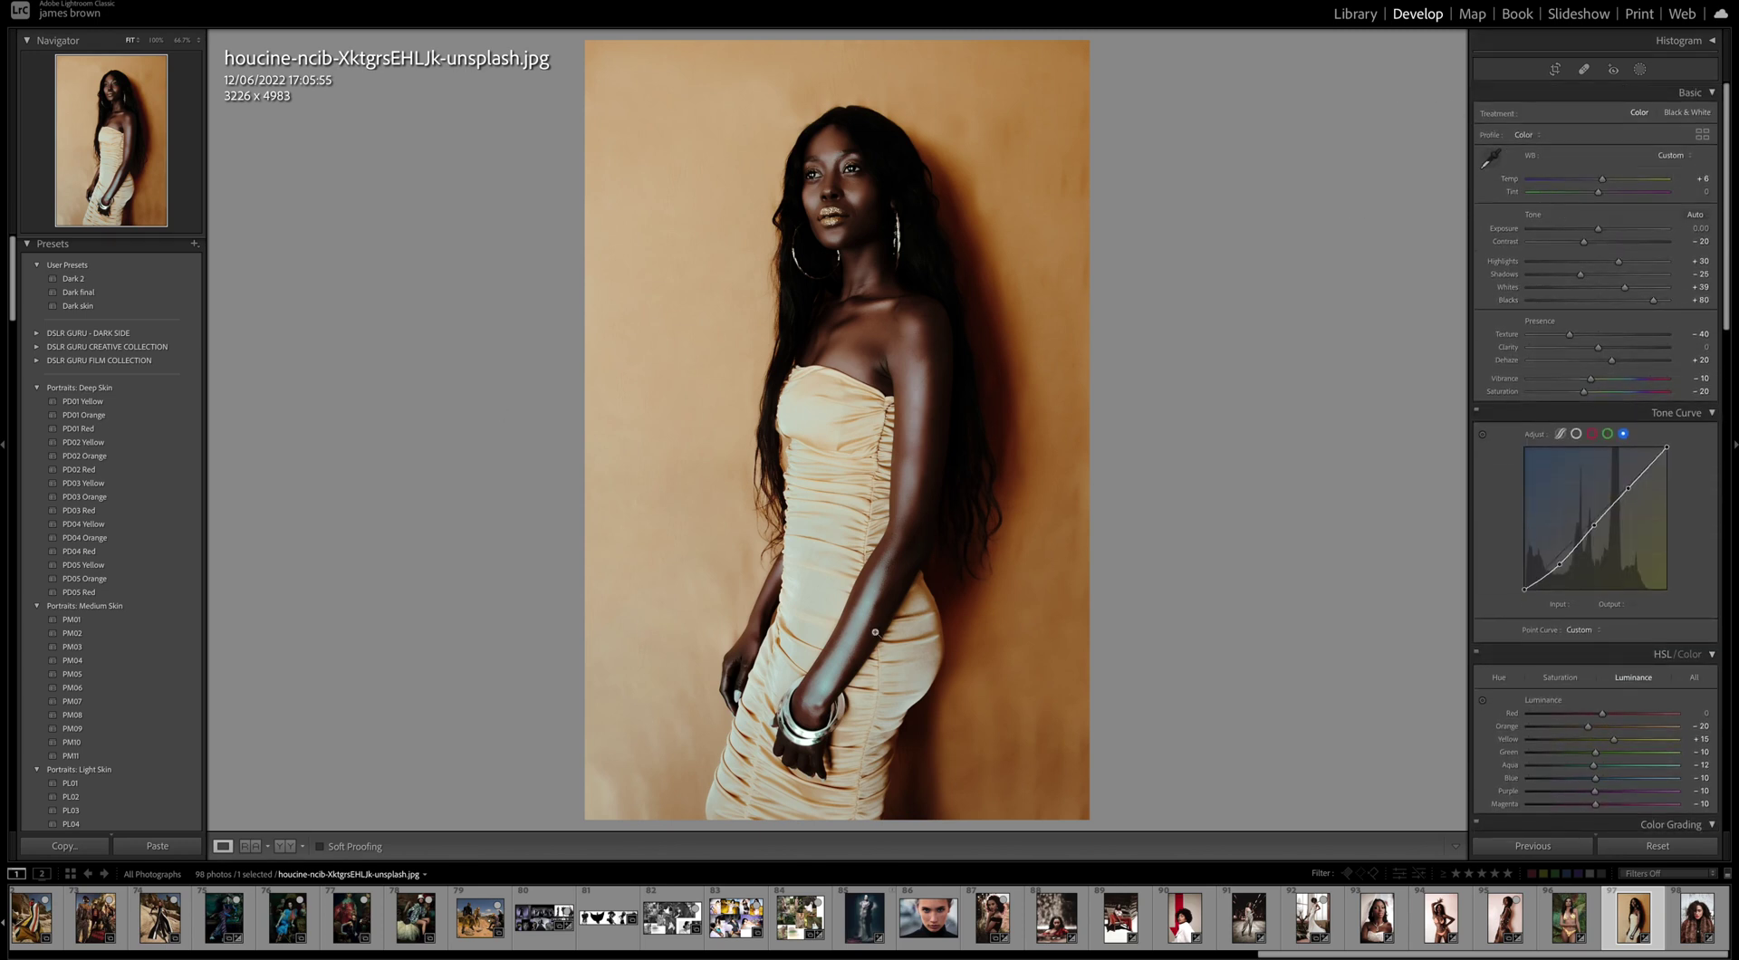
Step: Compare the portrait before and after side by side, examining the face, shoulders, dress and arm up close, and return to the full single view
key(y)
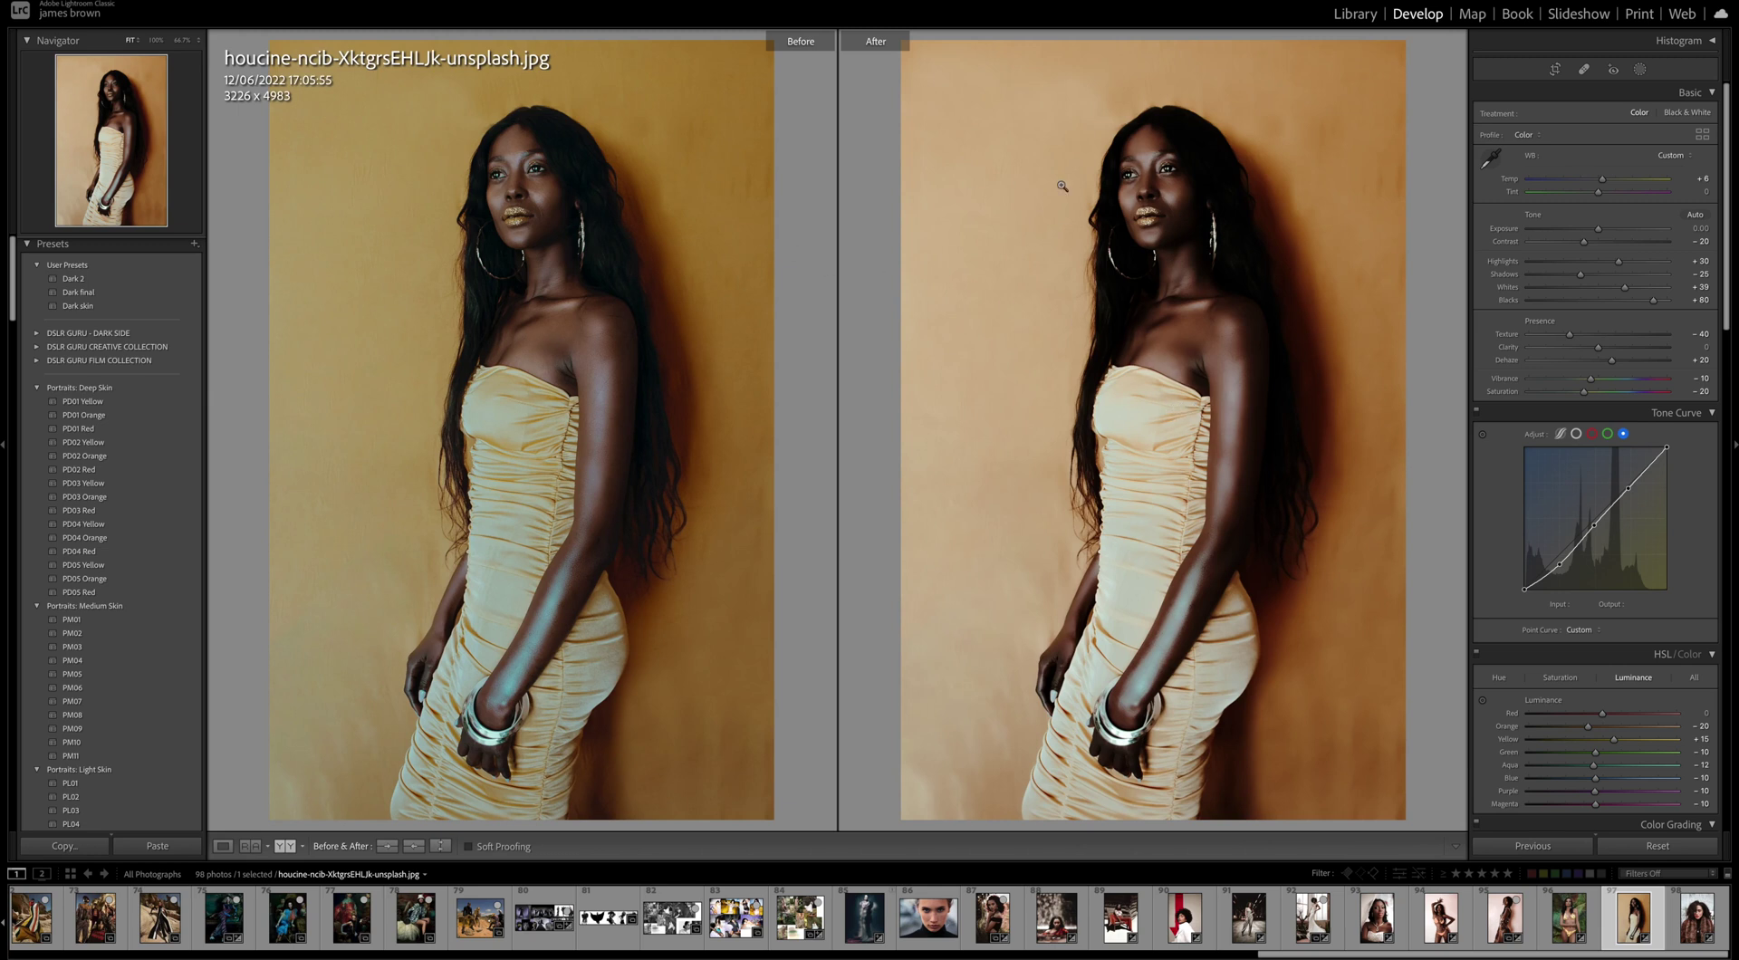
click(1116, 213)
drag(1180, 321, 1111, 302)
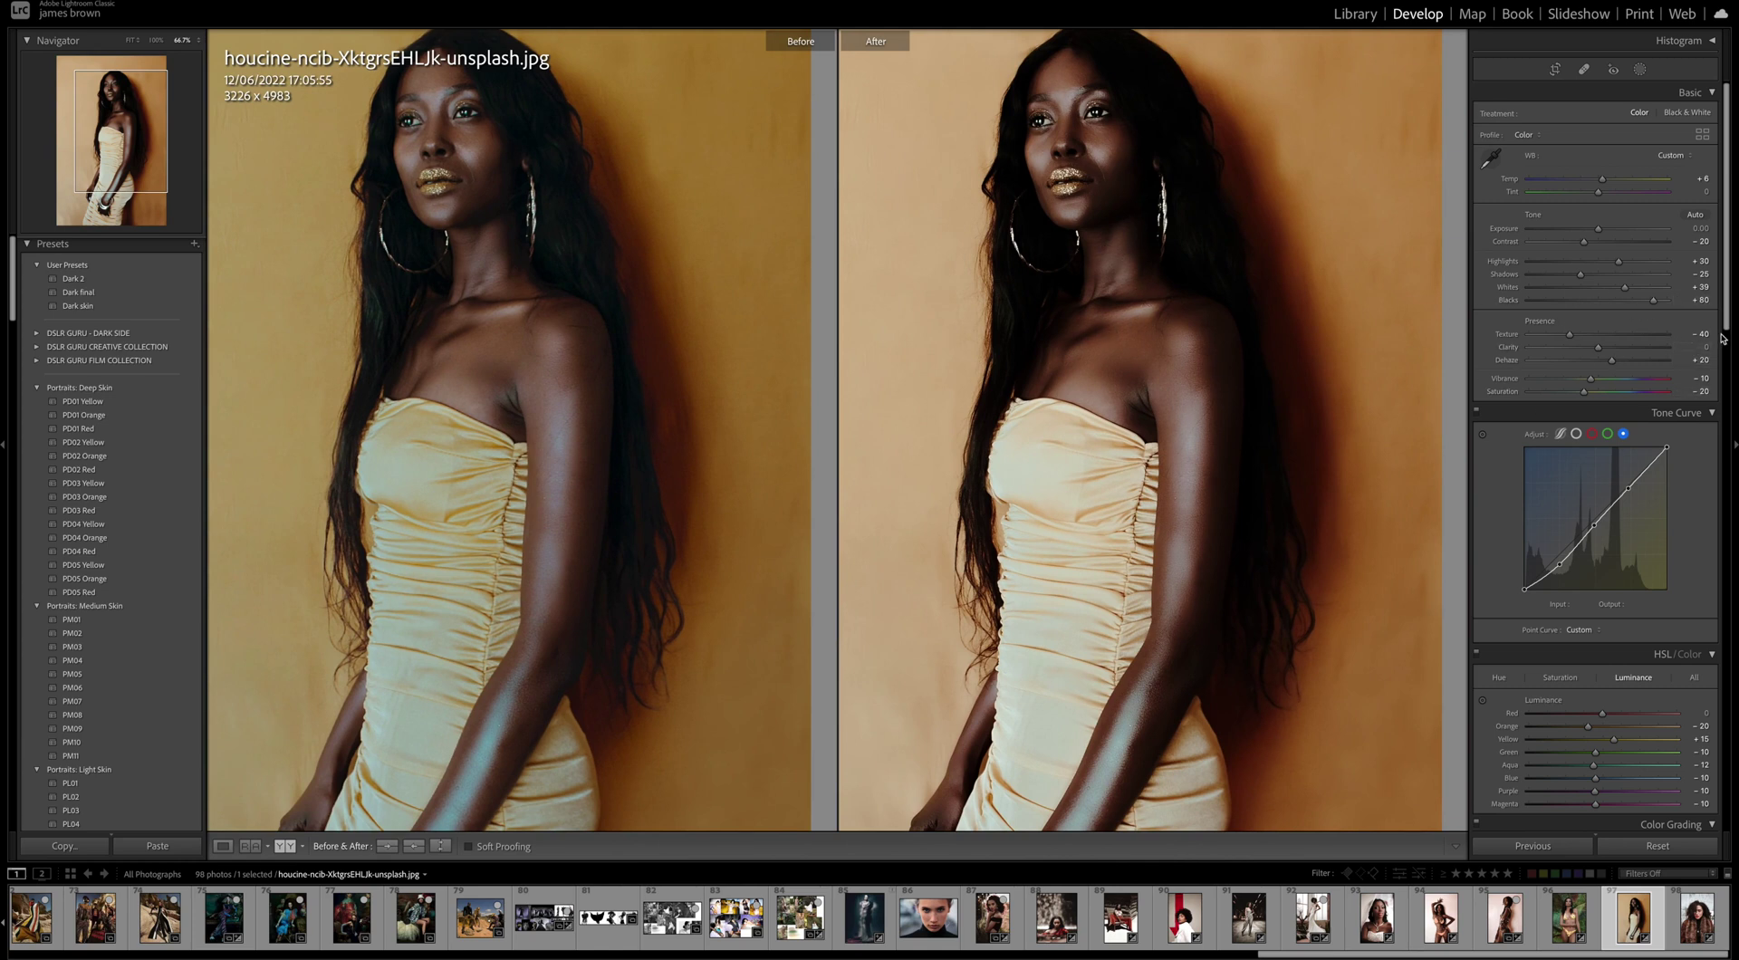
drag(1163, 444, 1128, 321)
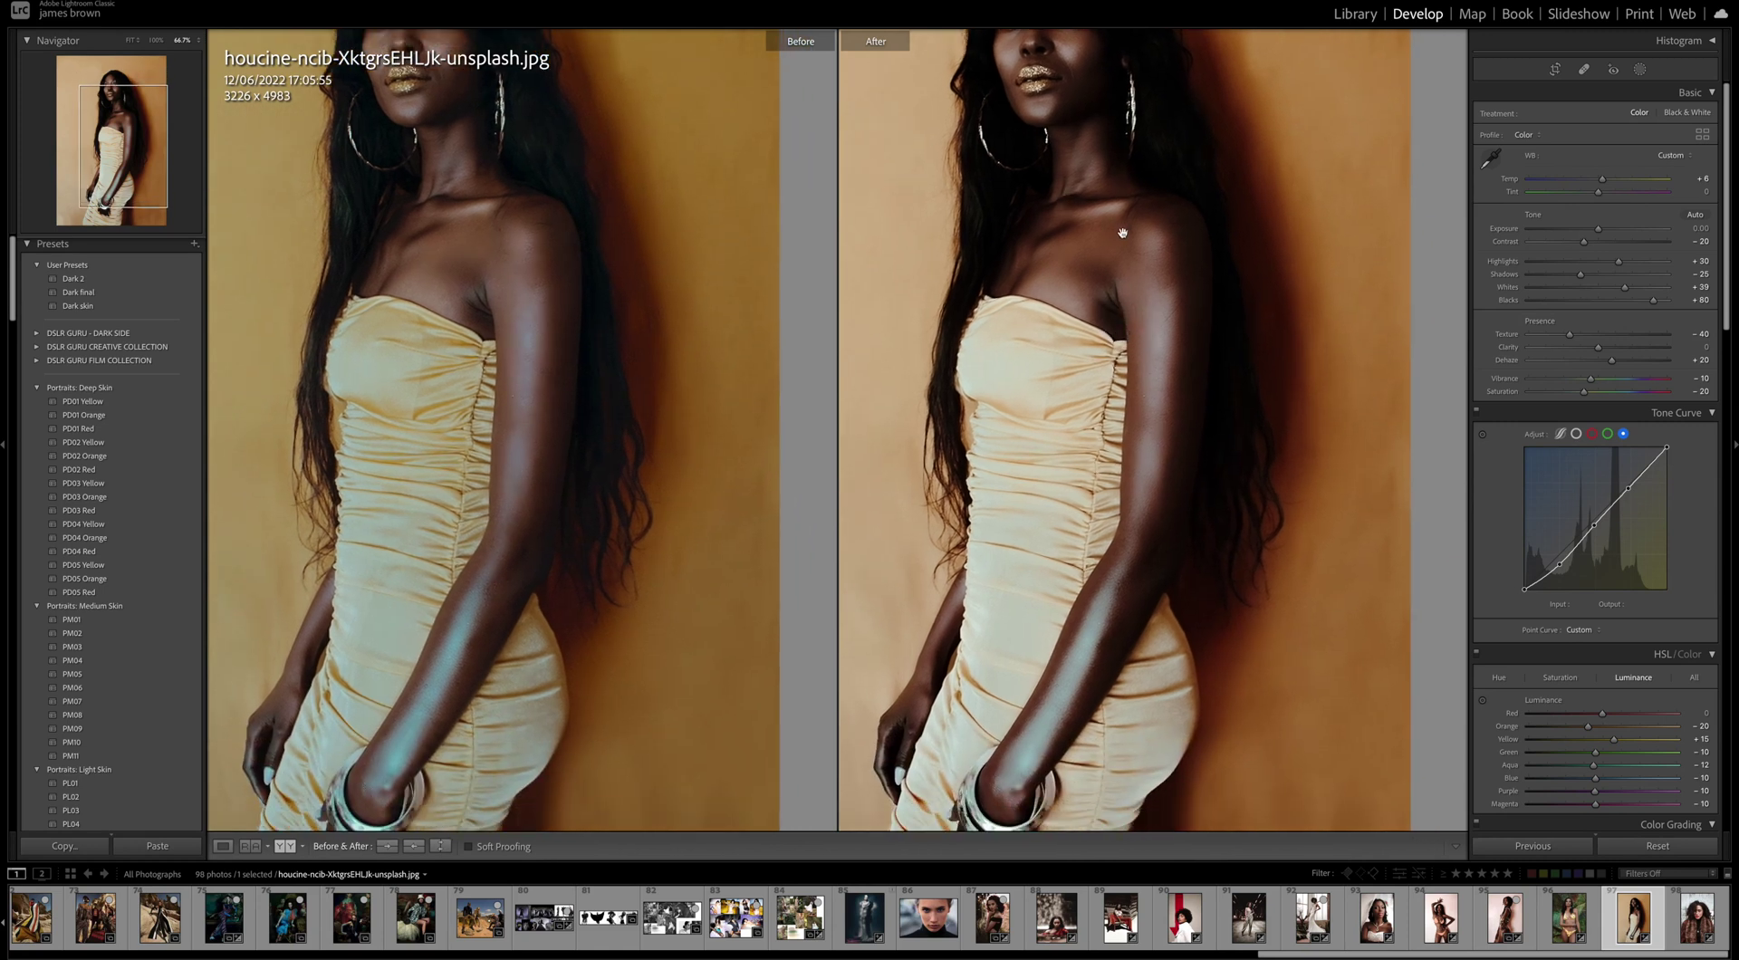
drag(1158, 536, 1158, 469)
drag(1033, 652, 1055, 596)
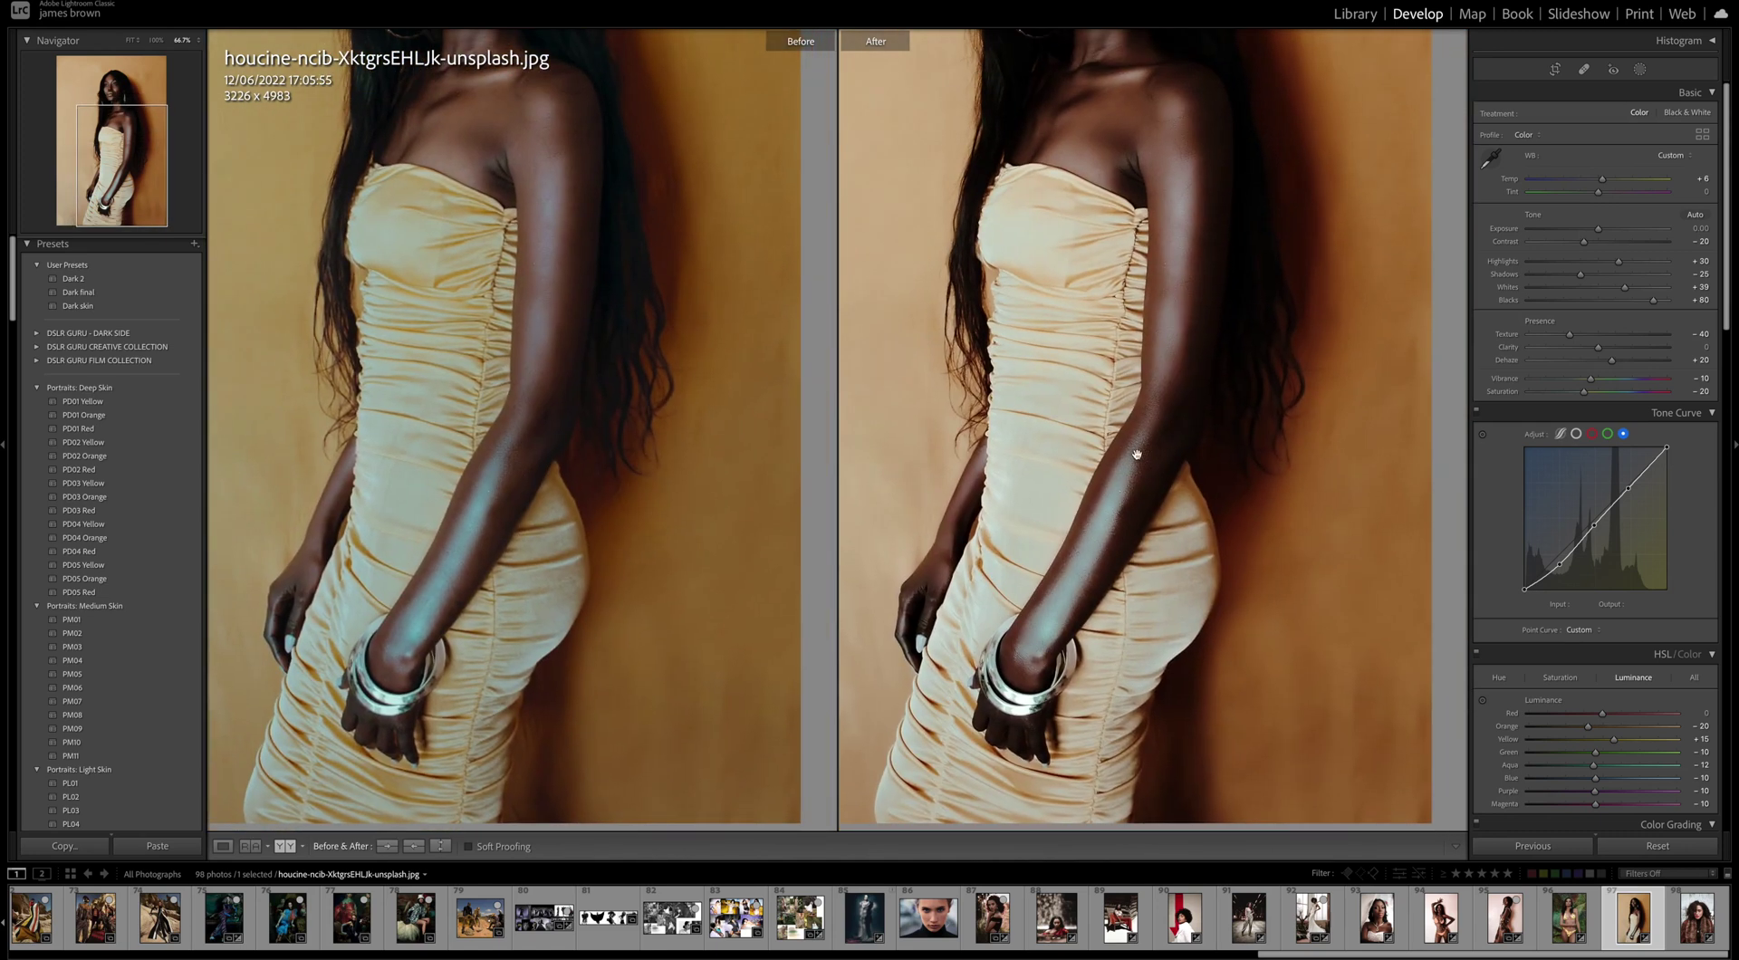
drag(1157, 203, 1176, 395)
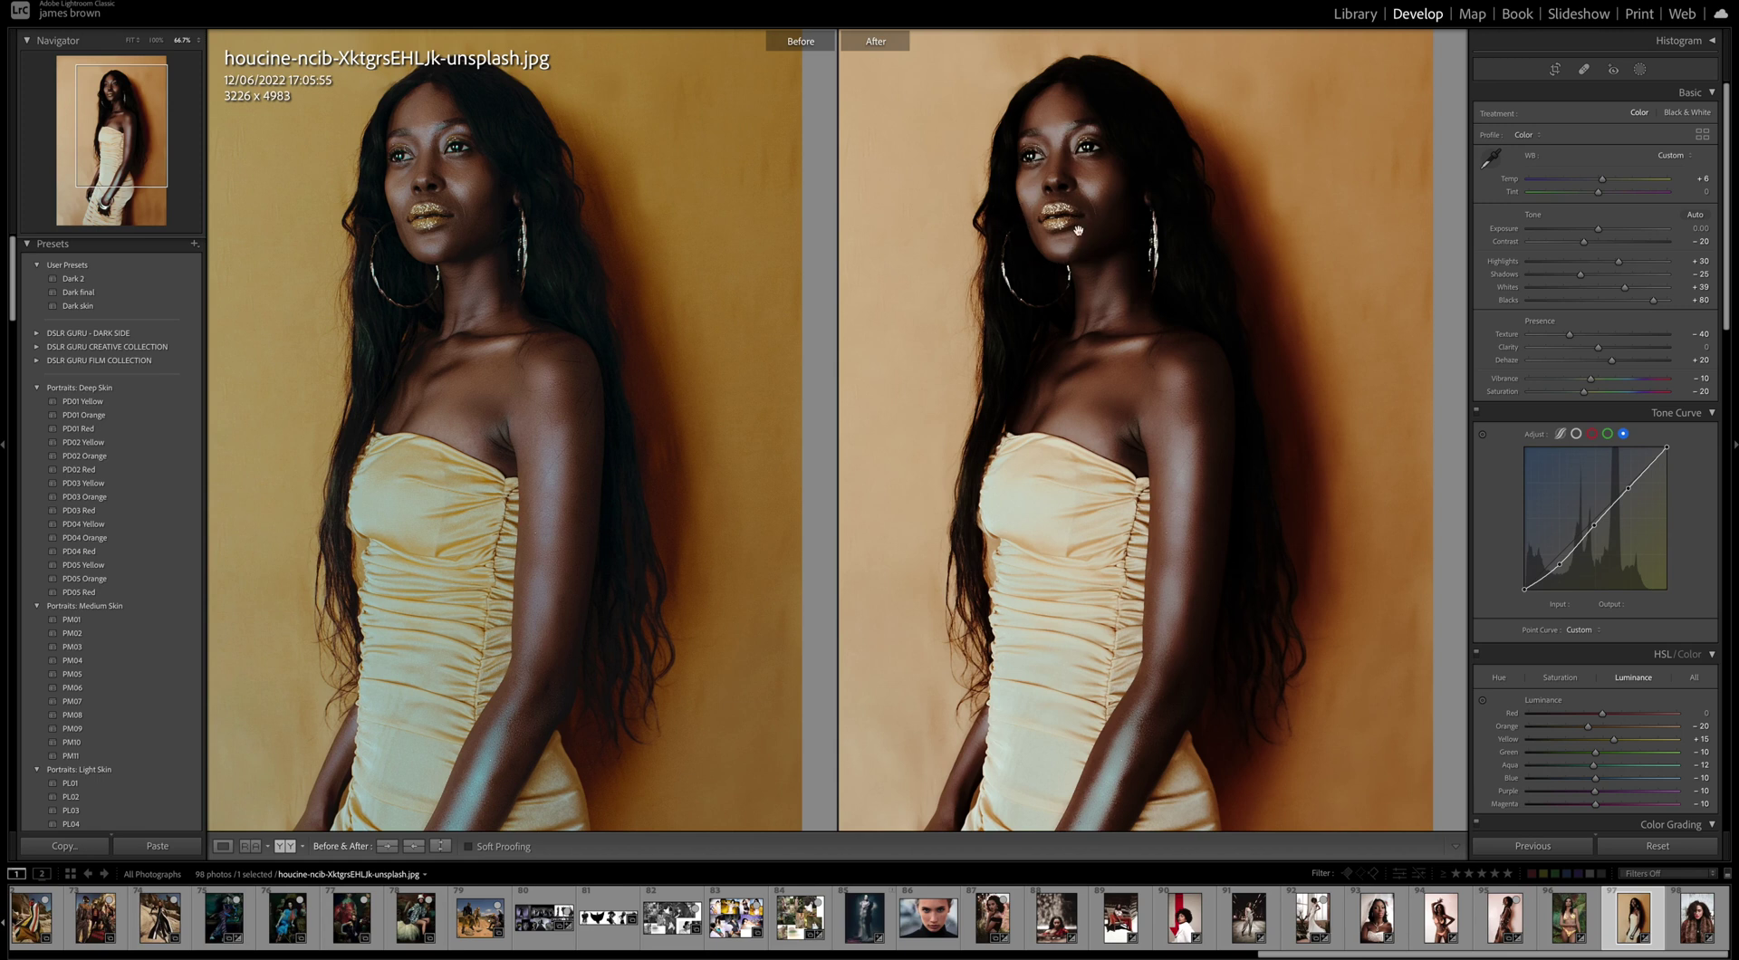
drag(1051, 467, 1138, 376)
key(y)
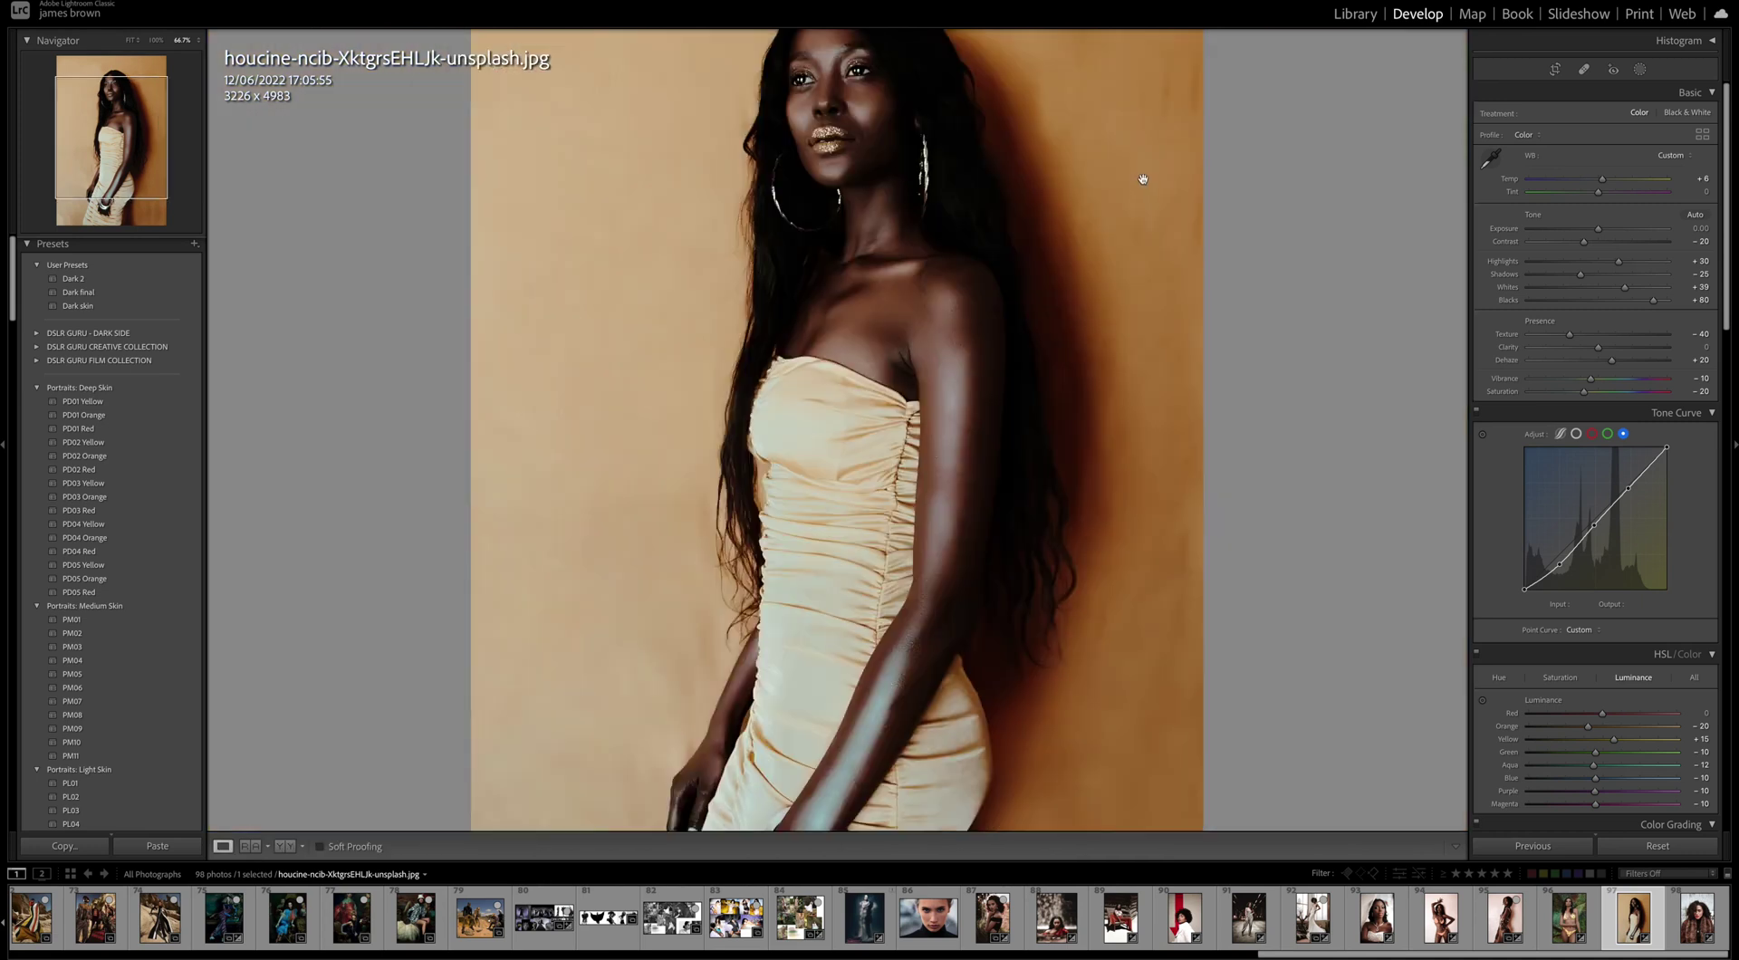
click(1033, 228)
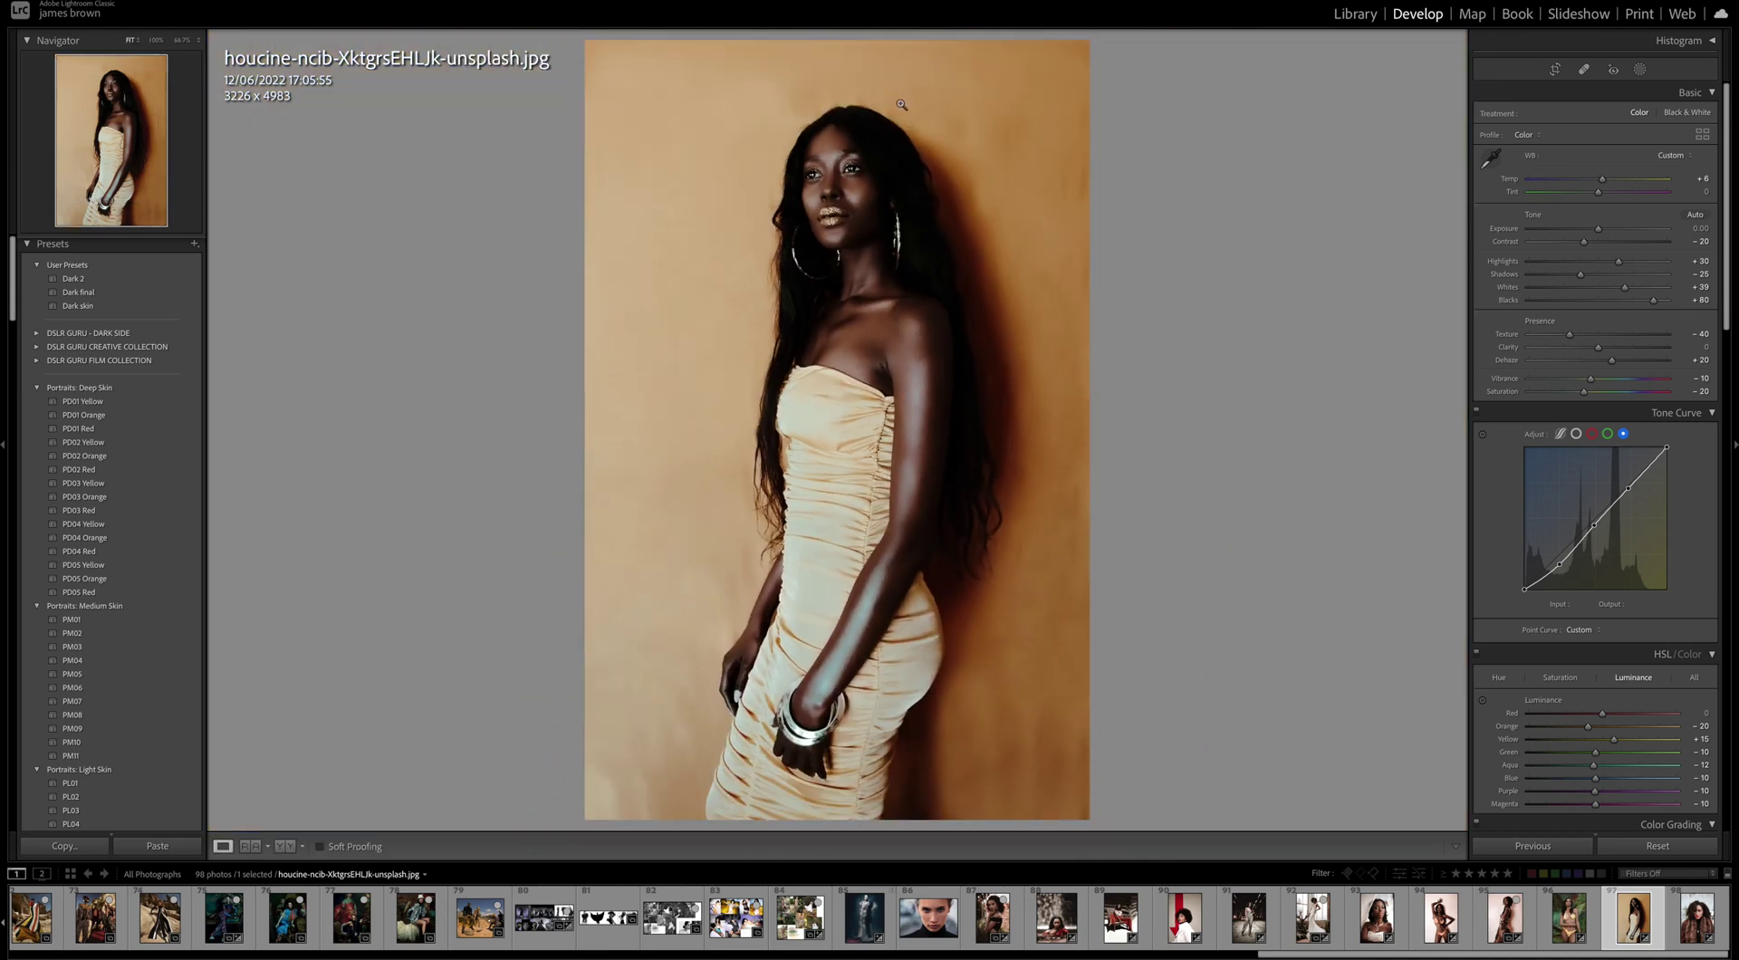